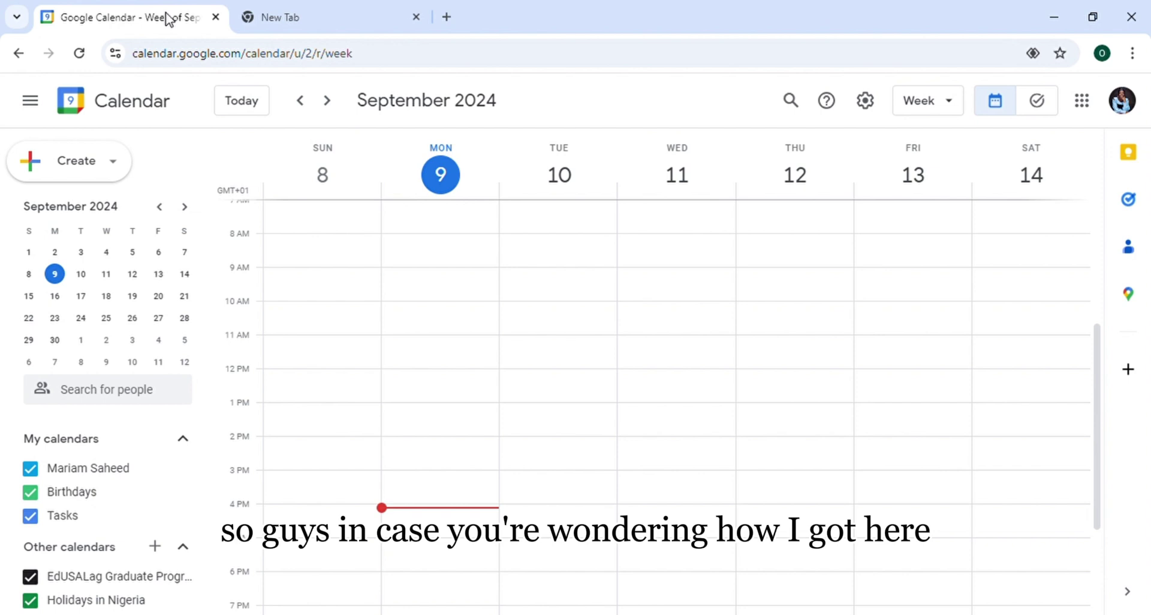
Switch to the blank new Chrome tab showing the Google start page
left_click(314, 7)
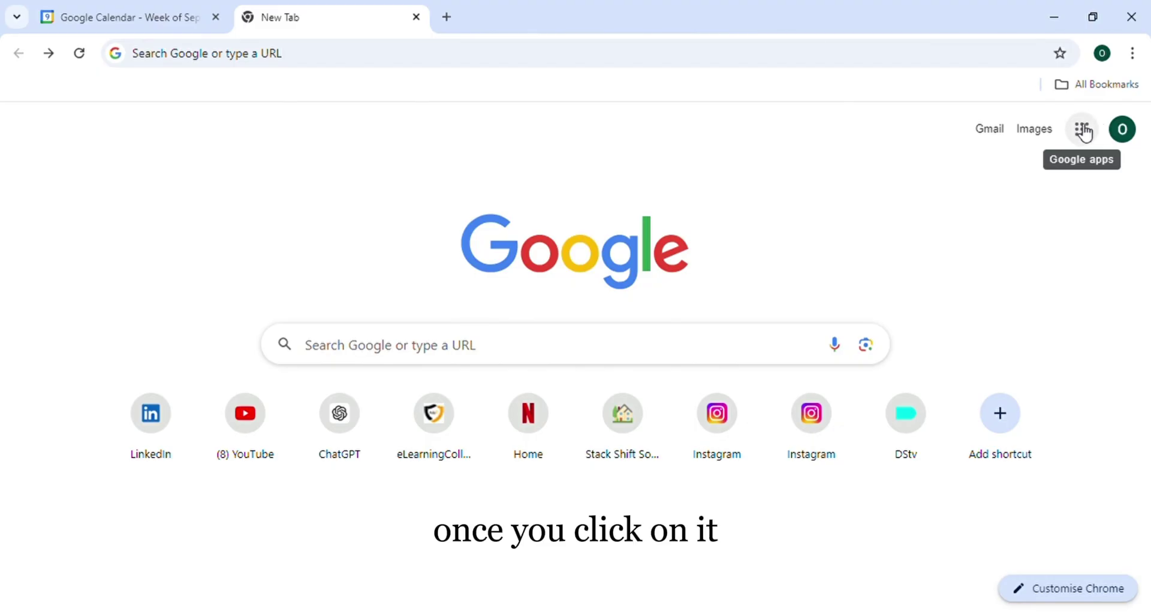
Open Google Calendar in the new tab from the Google apps grid
left_click(1083, 129)
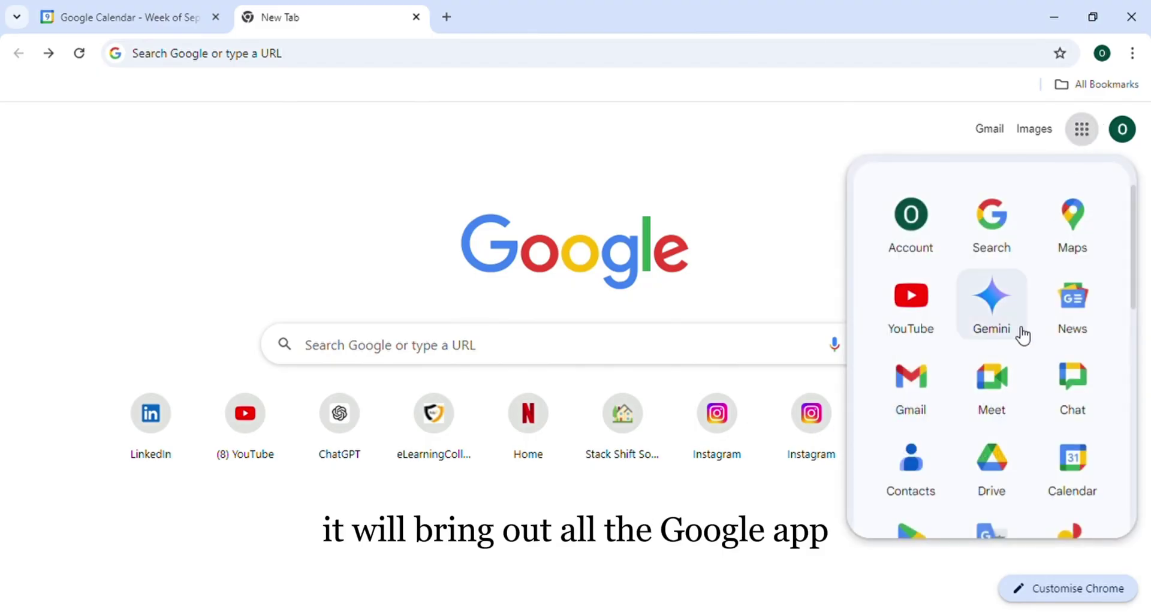
scroll(1024, 337, "down", 4)
scroll(1024, 337, "up", 4)
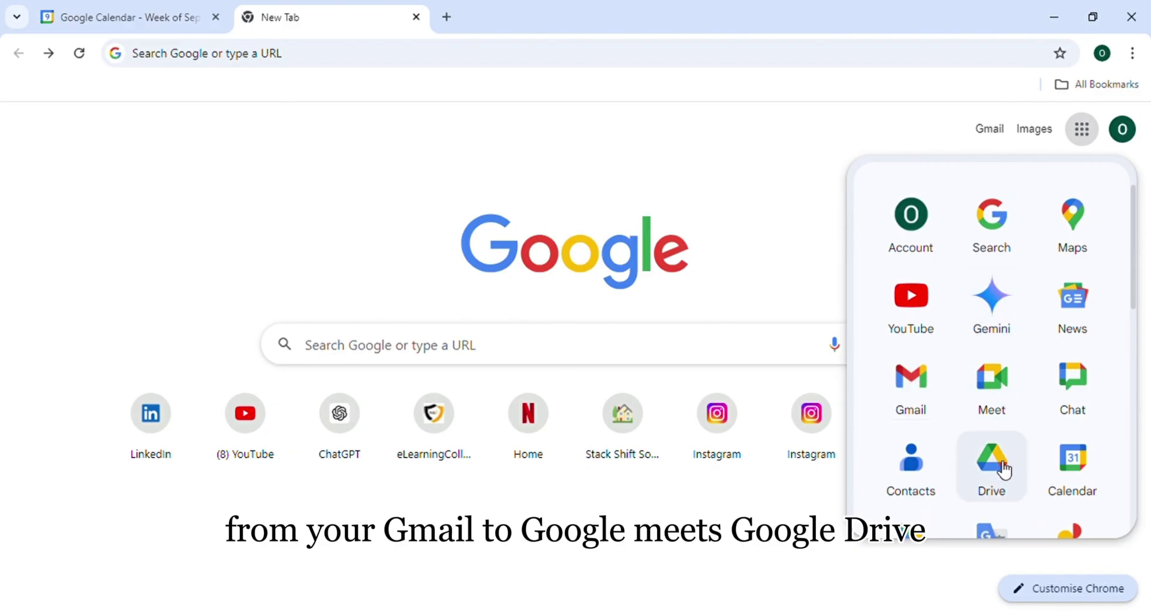
scroll(1005, 470, "down", 3)
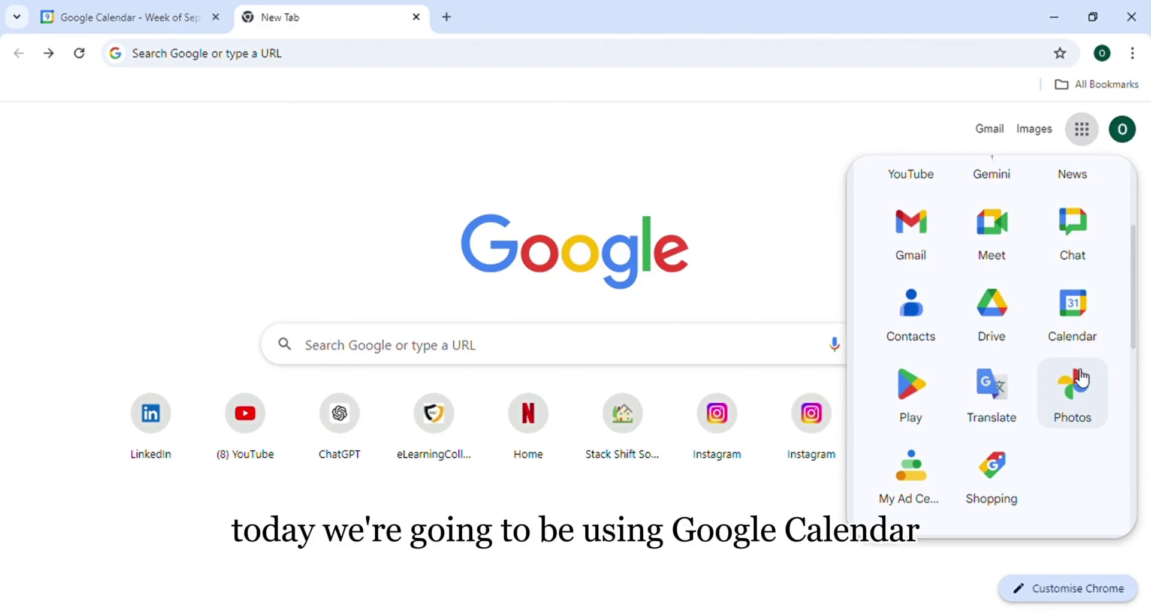
left_click(1074, 315)
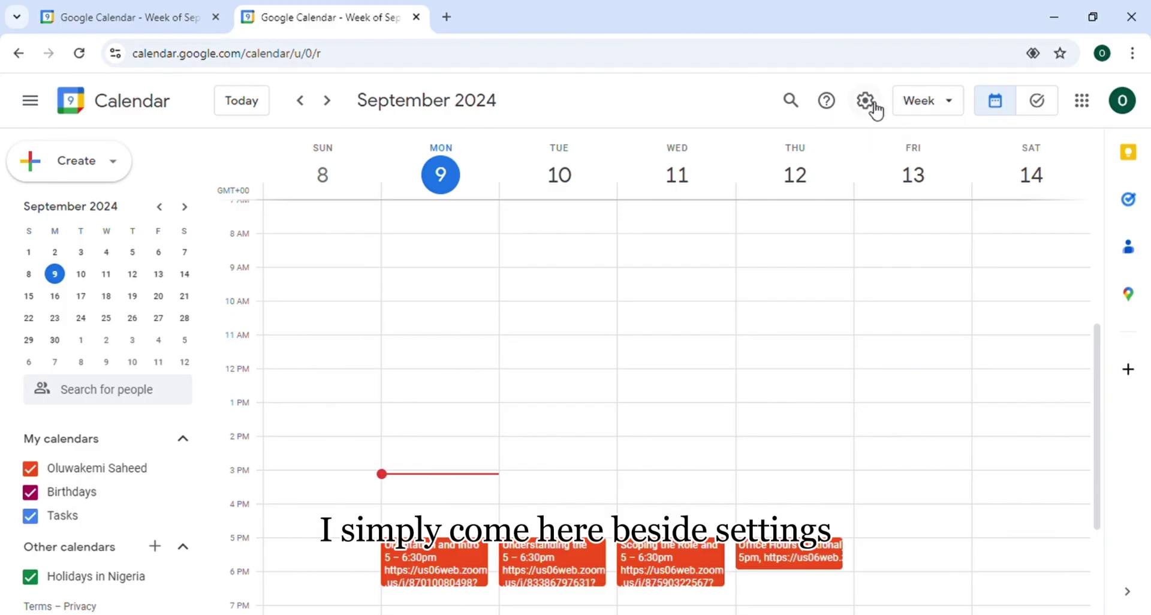
left_click(920, 103)
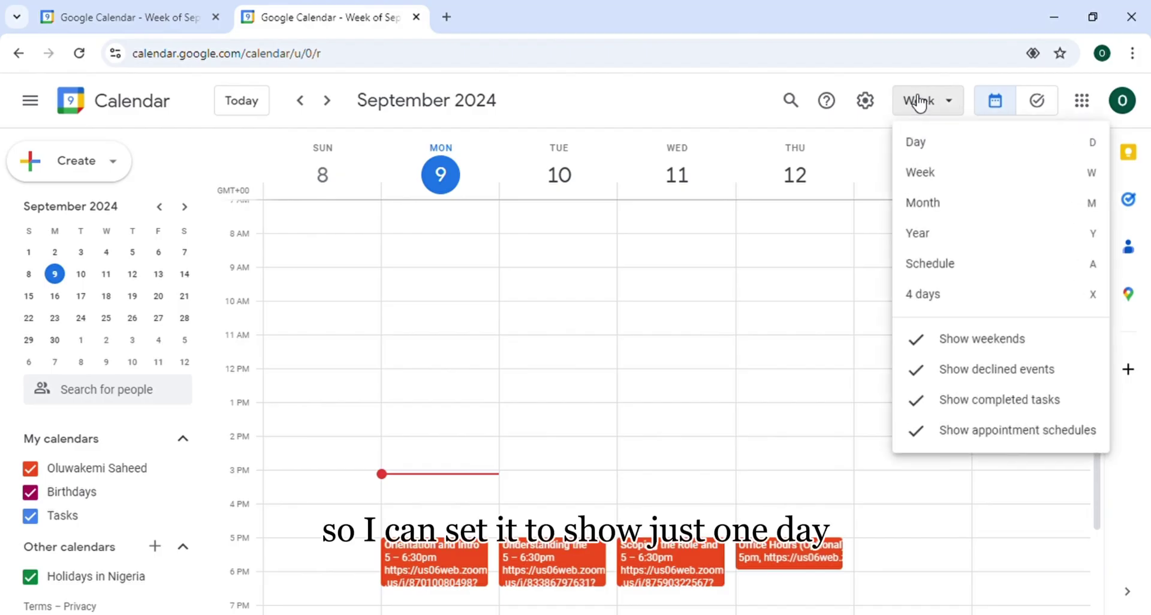
left_click(918, 153)
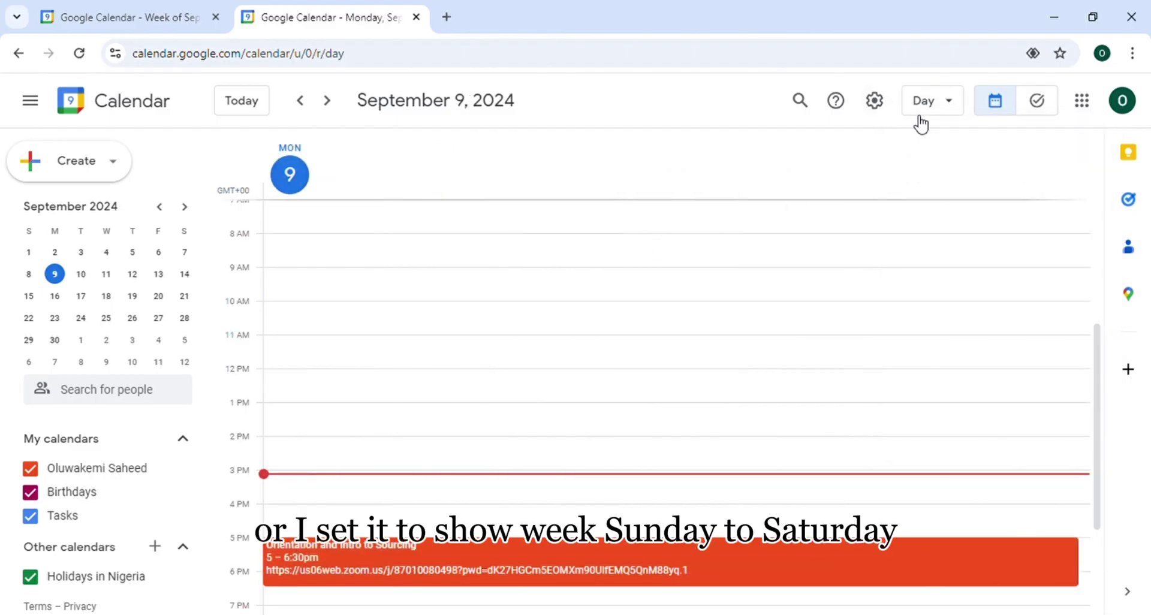
left_click(920, 103)
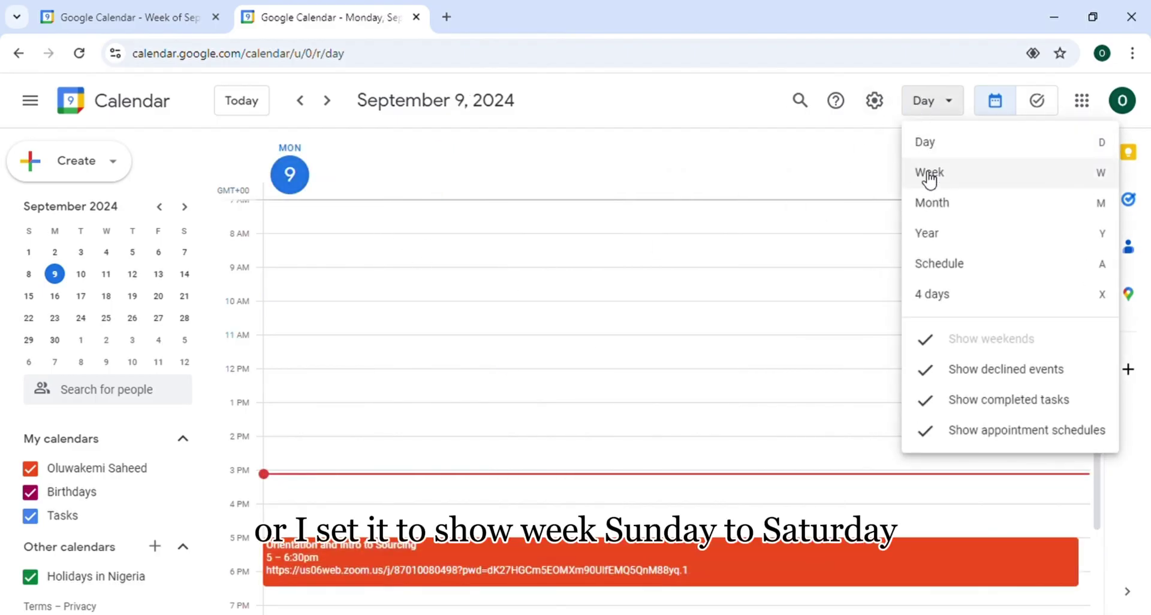
left_click(930, 175)
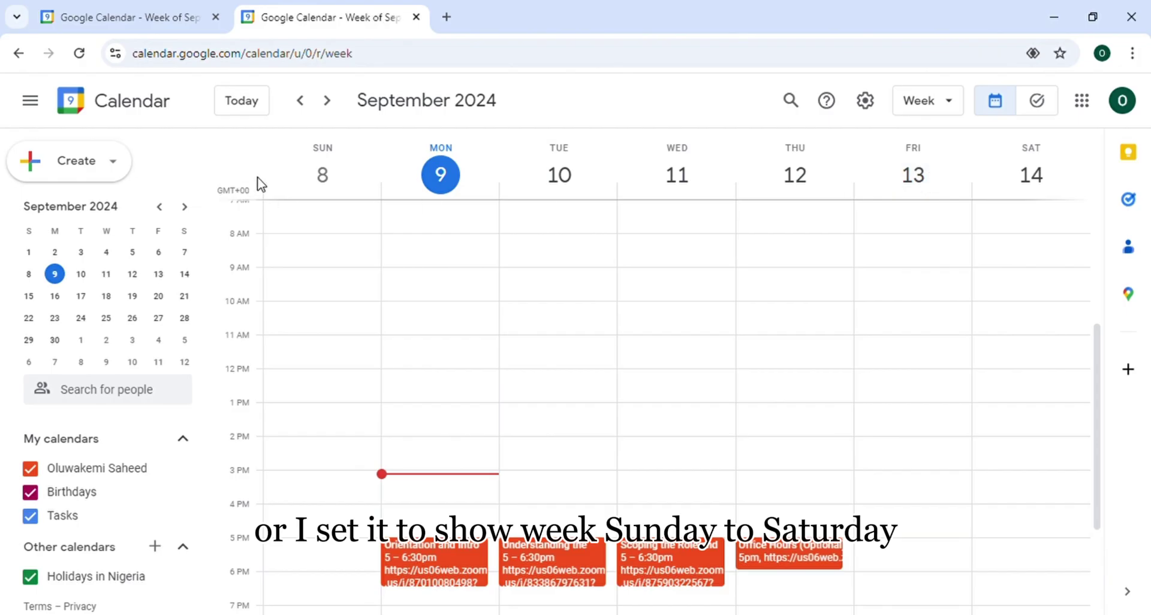
left_click(926, 108)
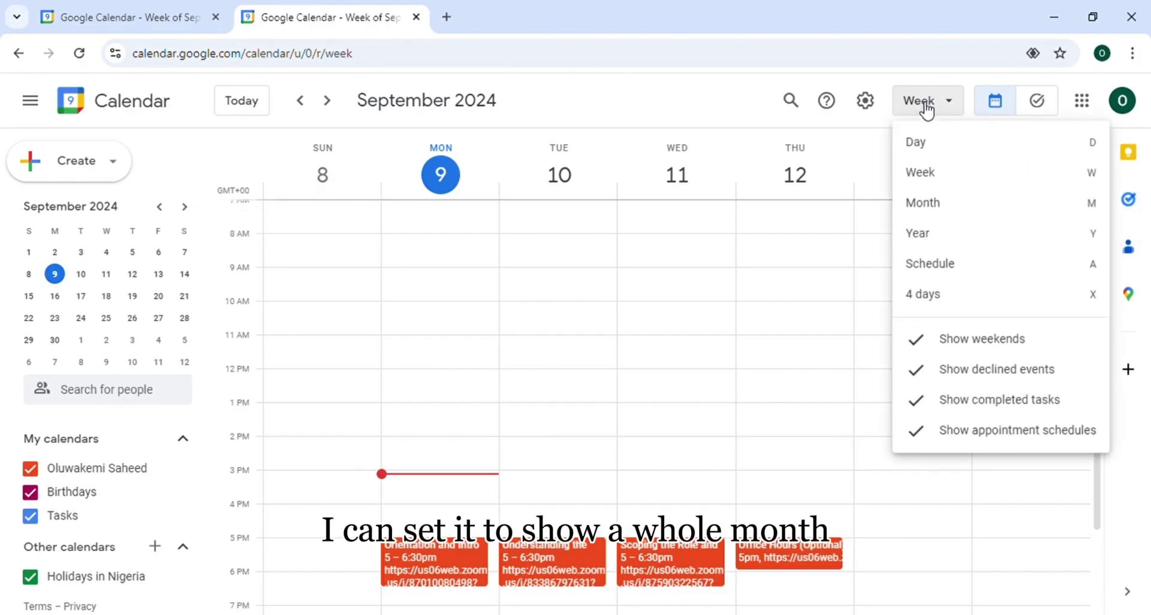
left_click(935, 204)
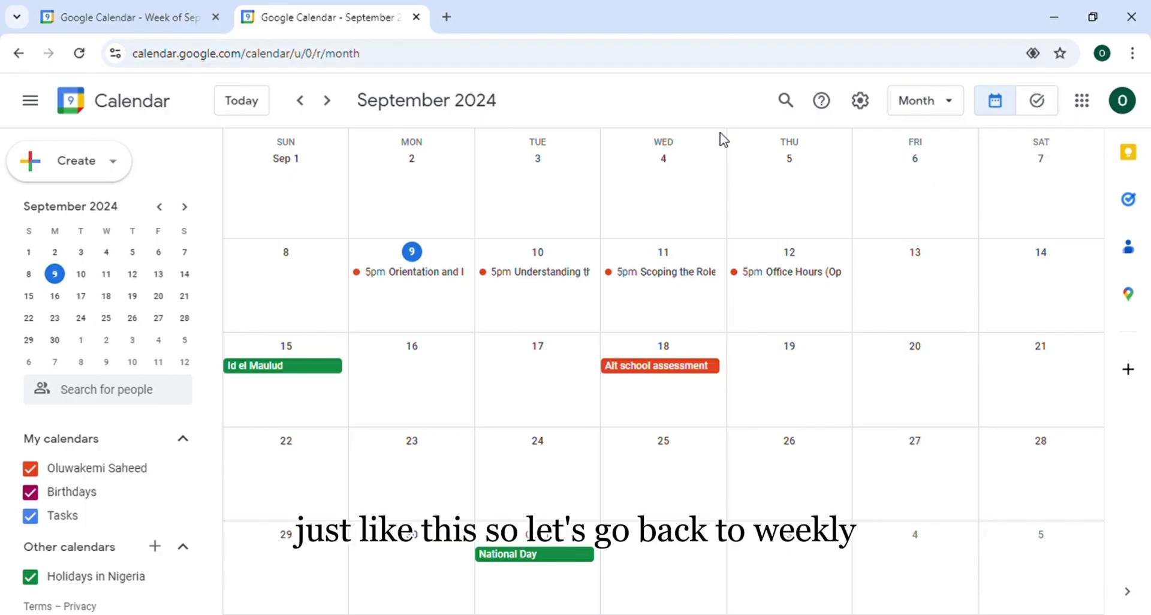
left_click(916, 104)
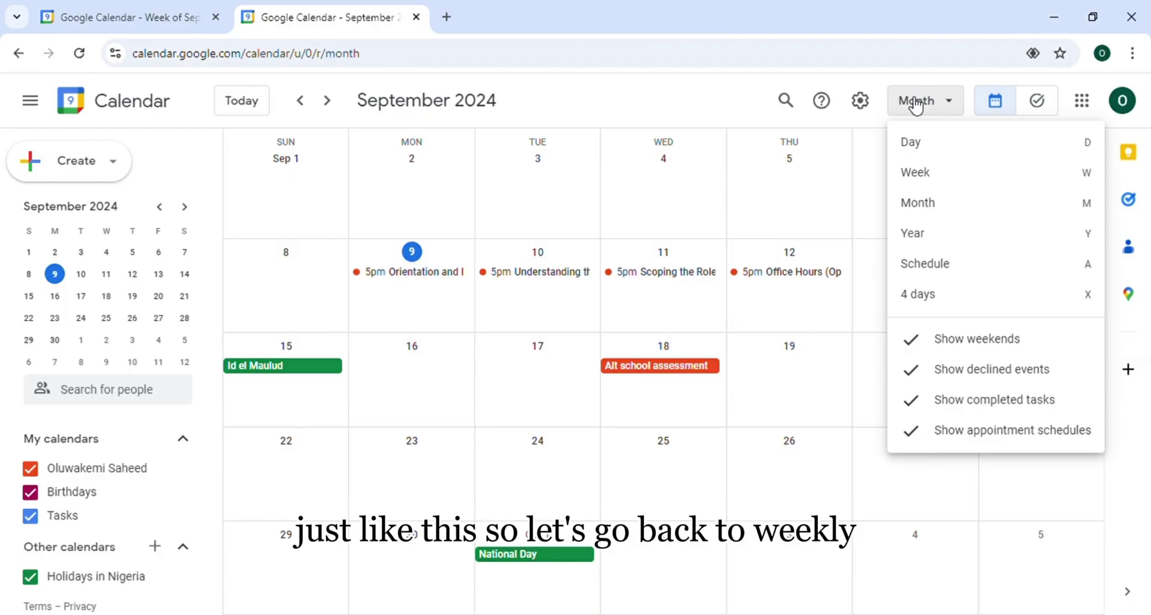
left_click(928, 174)
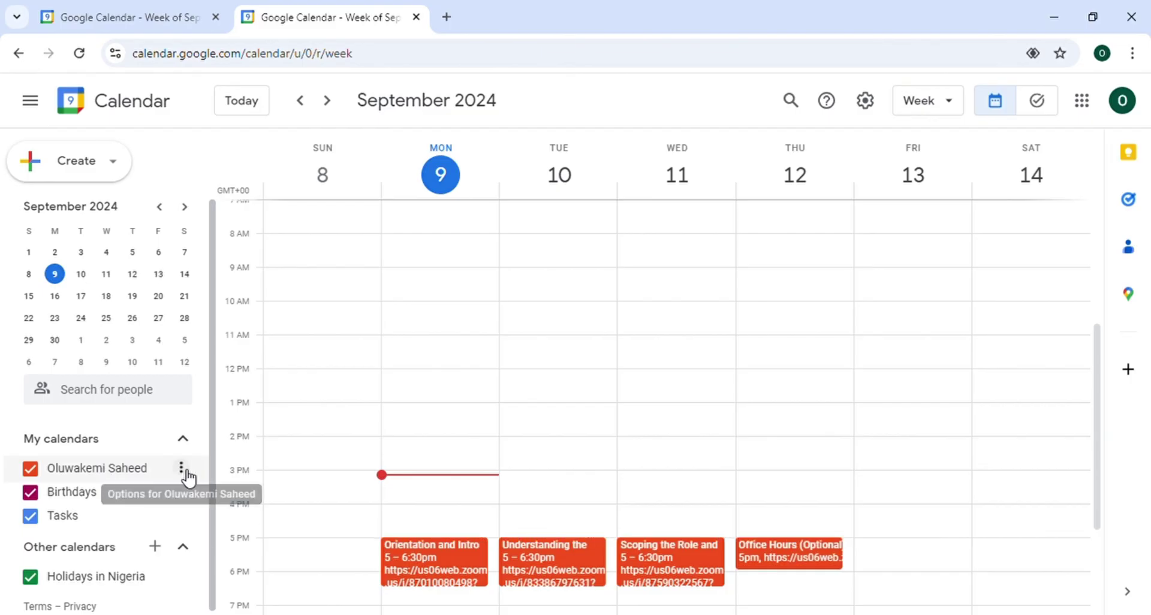
Open the personal calendar's Settings and sharing page and start sharing with specific people
left_click(182, 469)
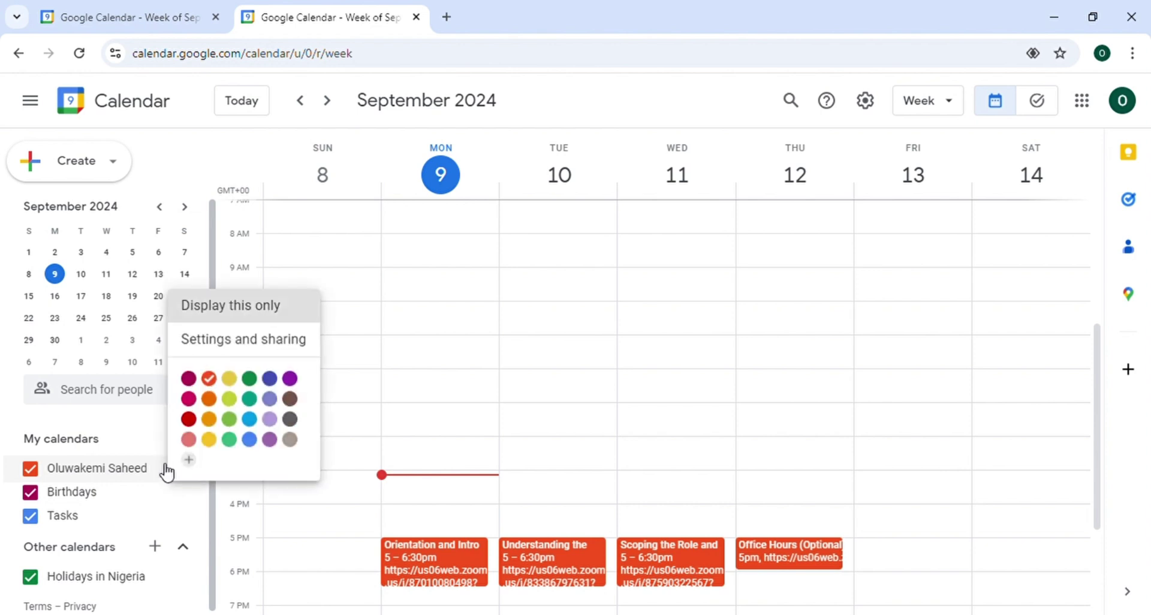
left_click(260, 344)
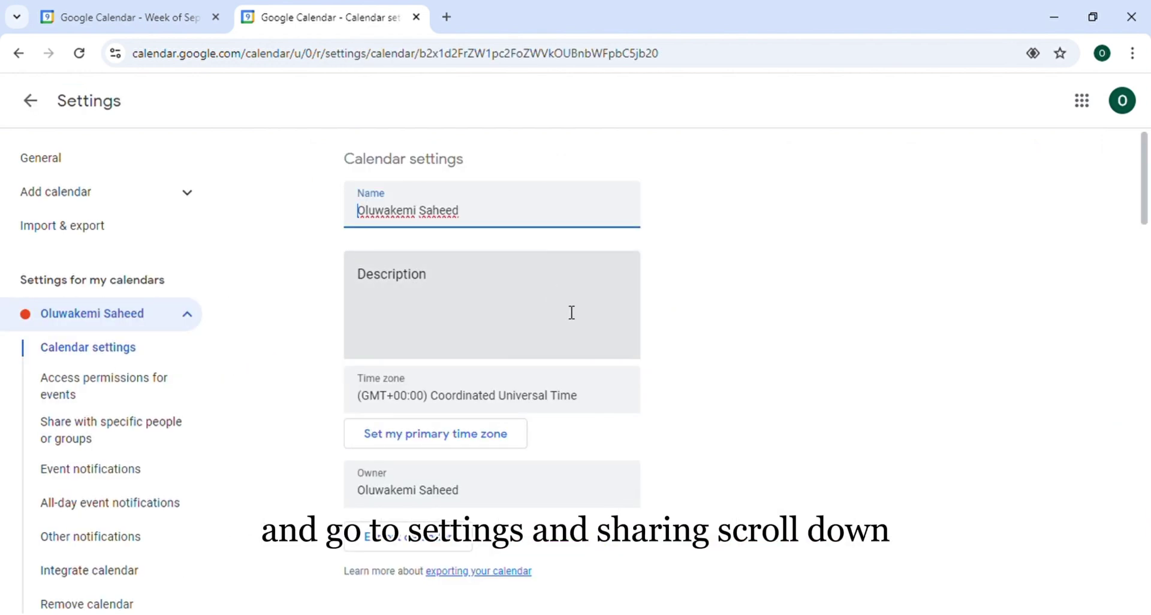
scroll(571, 313, "down", 10)
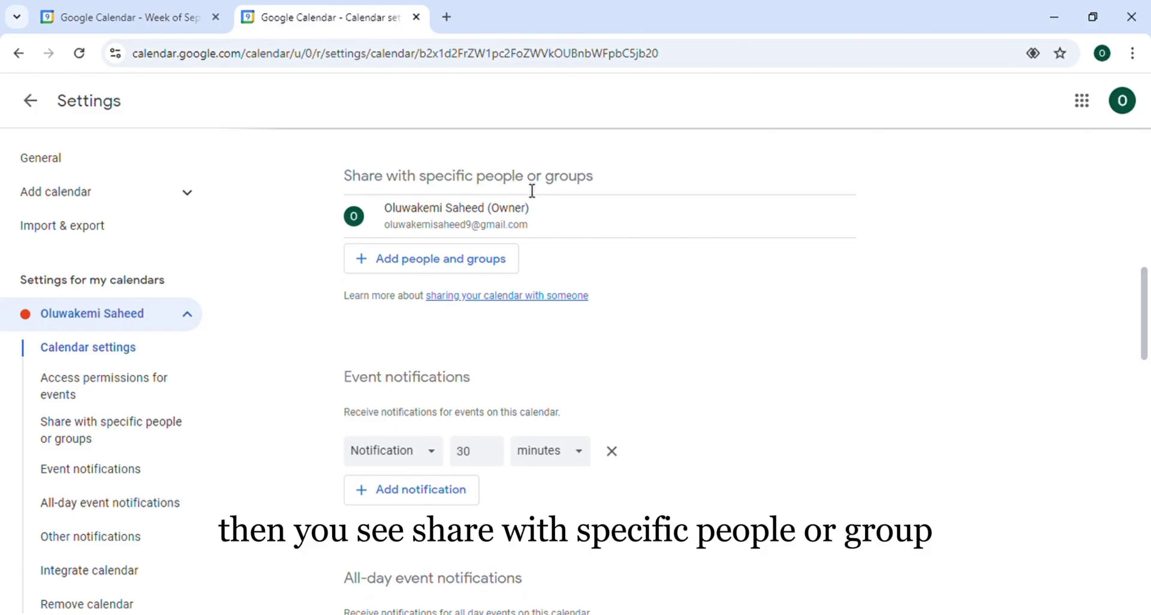
left_click(444, 253)
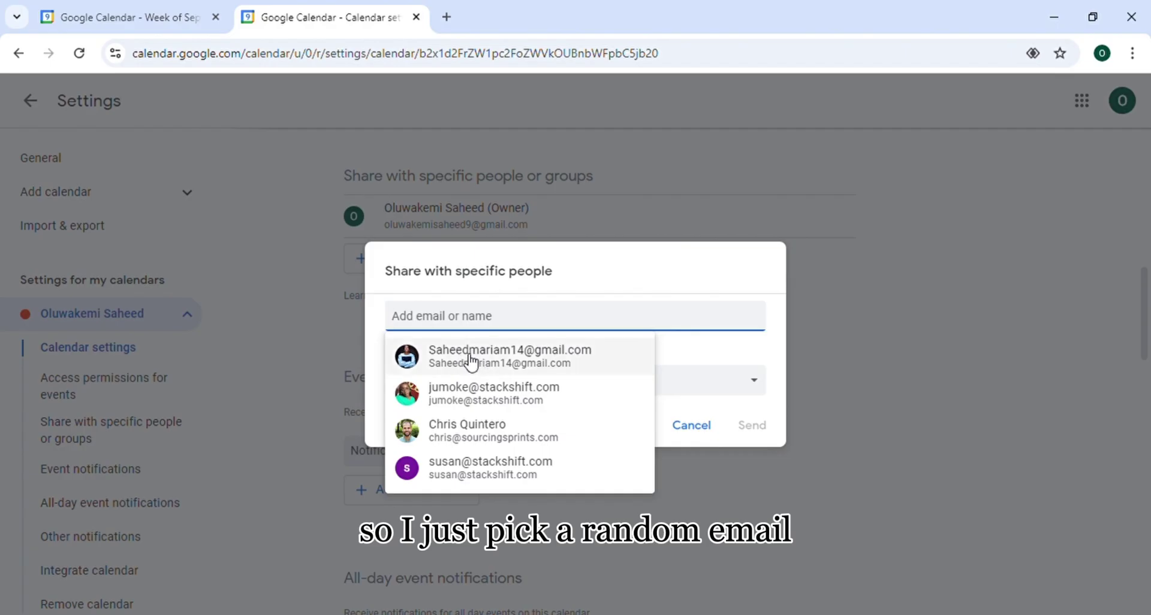
Share the calendar with the first suggested contact, allowing them to make changes and manage sharing
left_click(489, 355)
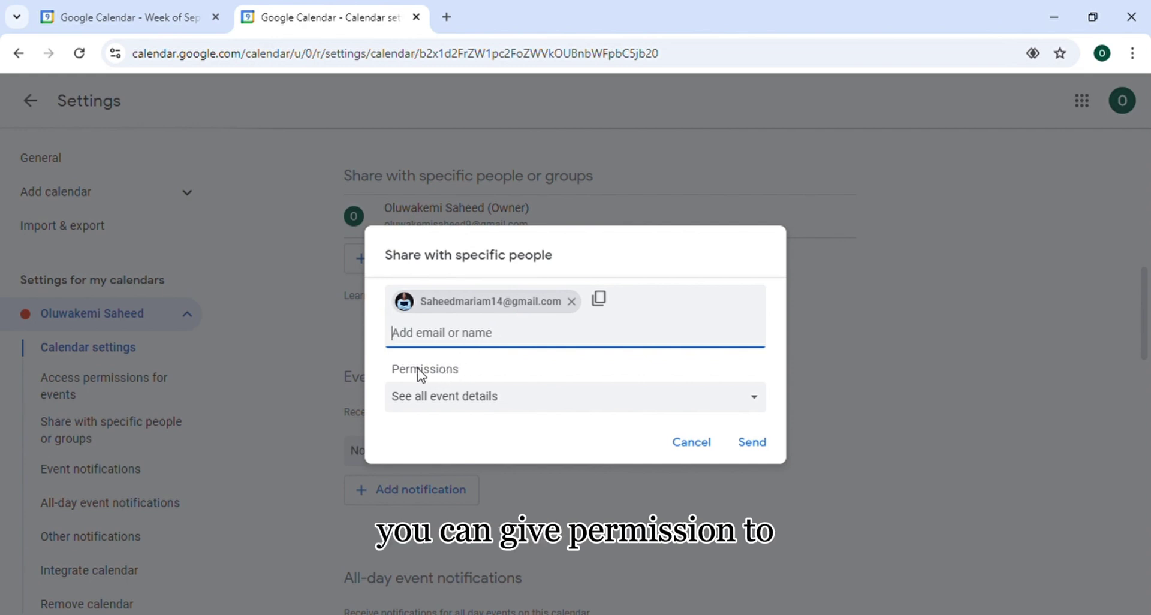
left_click(753, 404)
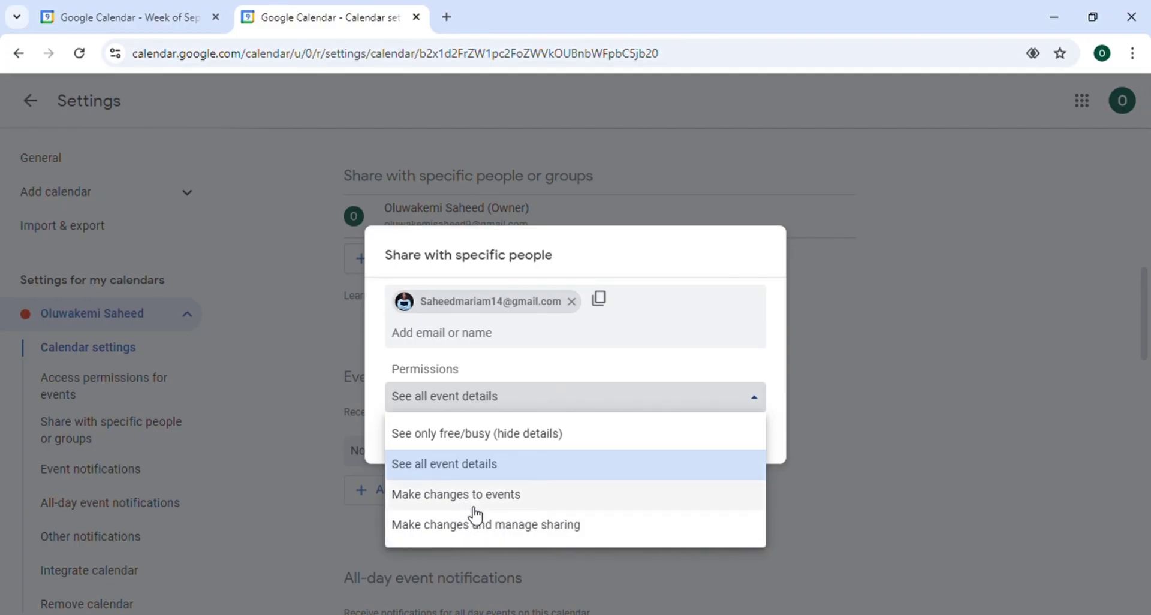
left_click(464, 527)
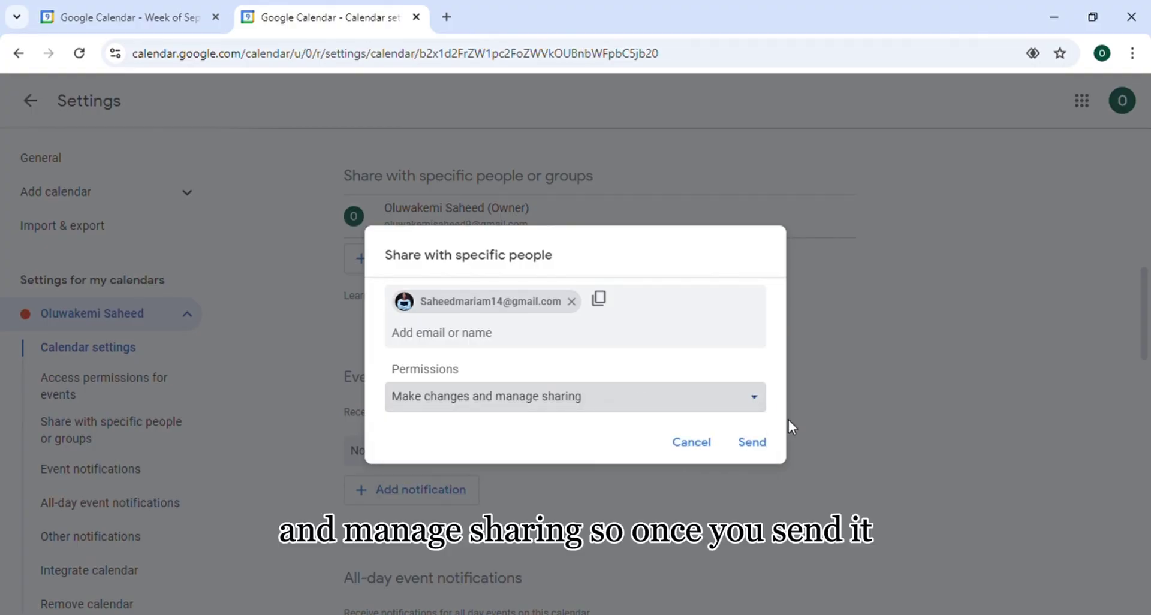
left_click(753, 443)
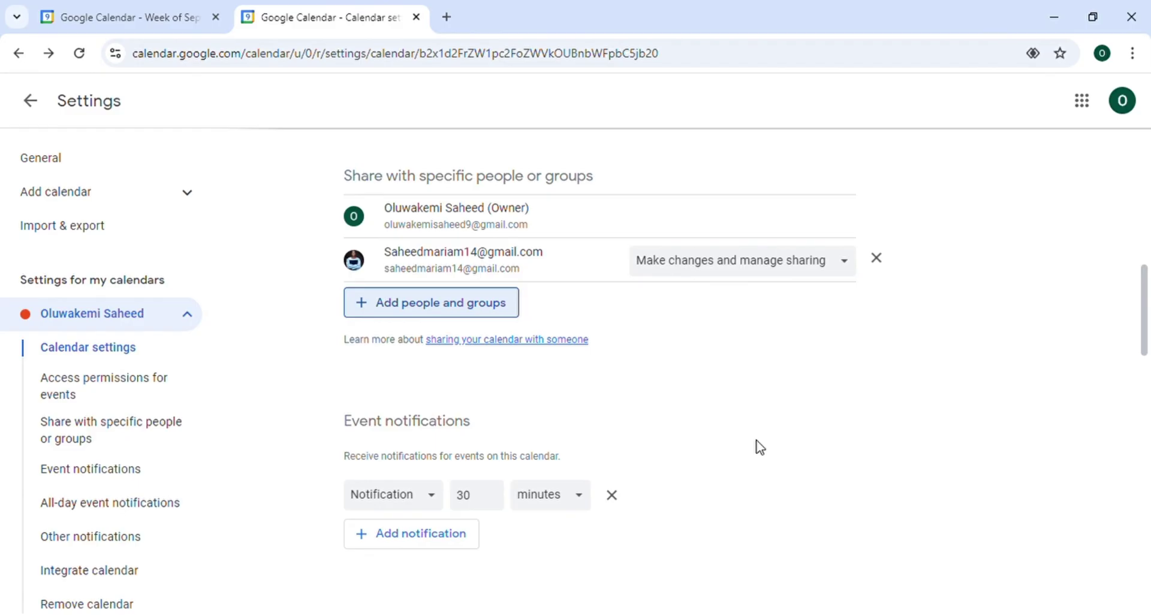
scroll(568, 274, "up", 6)
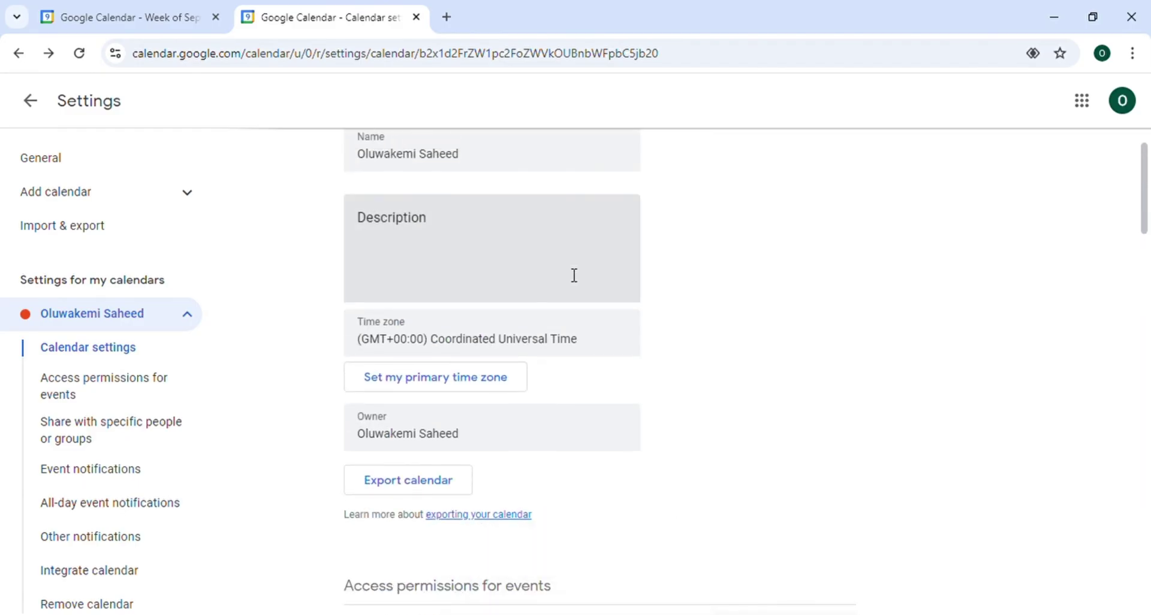
scroll(569, 274, "up", 1)
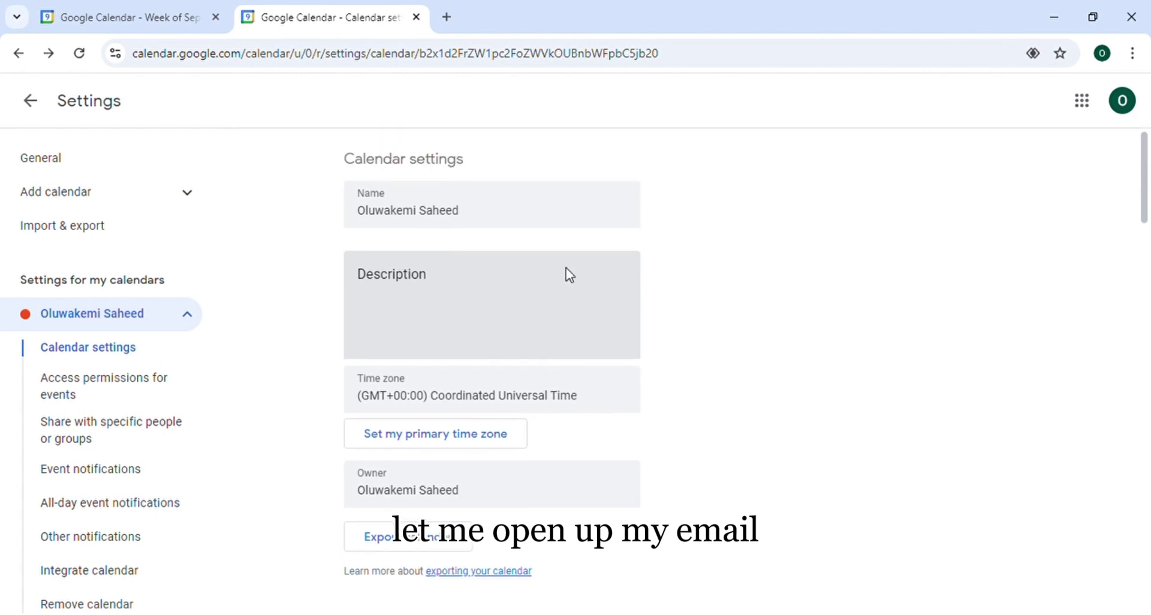
Open a new tab signed in to the second Google account that received the share
left_click(447, 17)
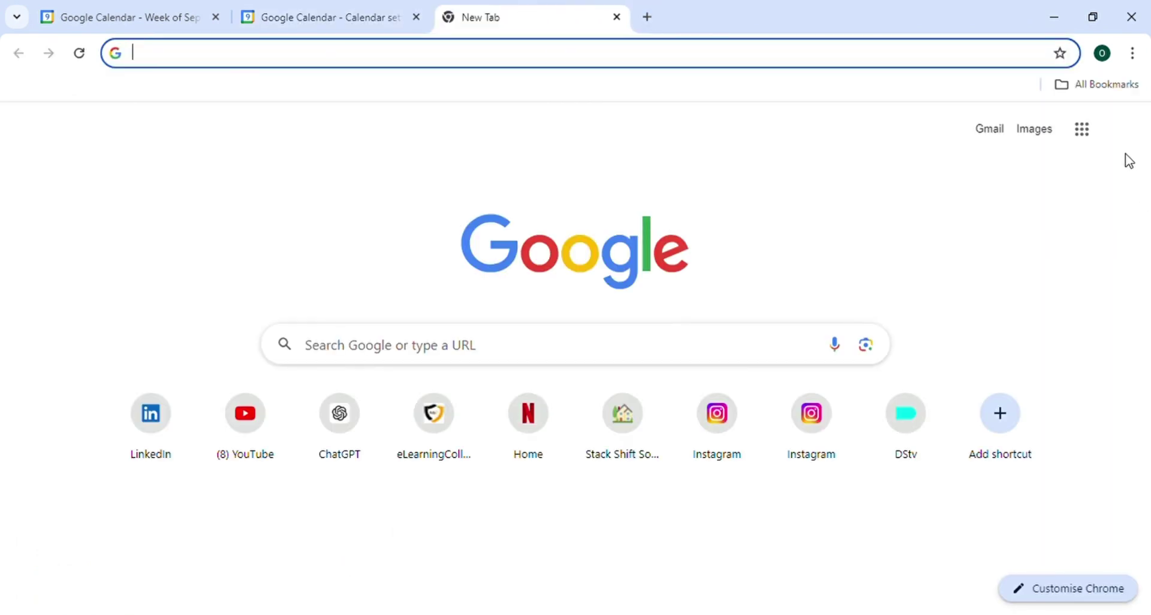
left_click(1132, 136)
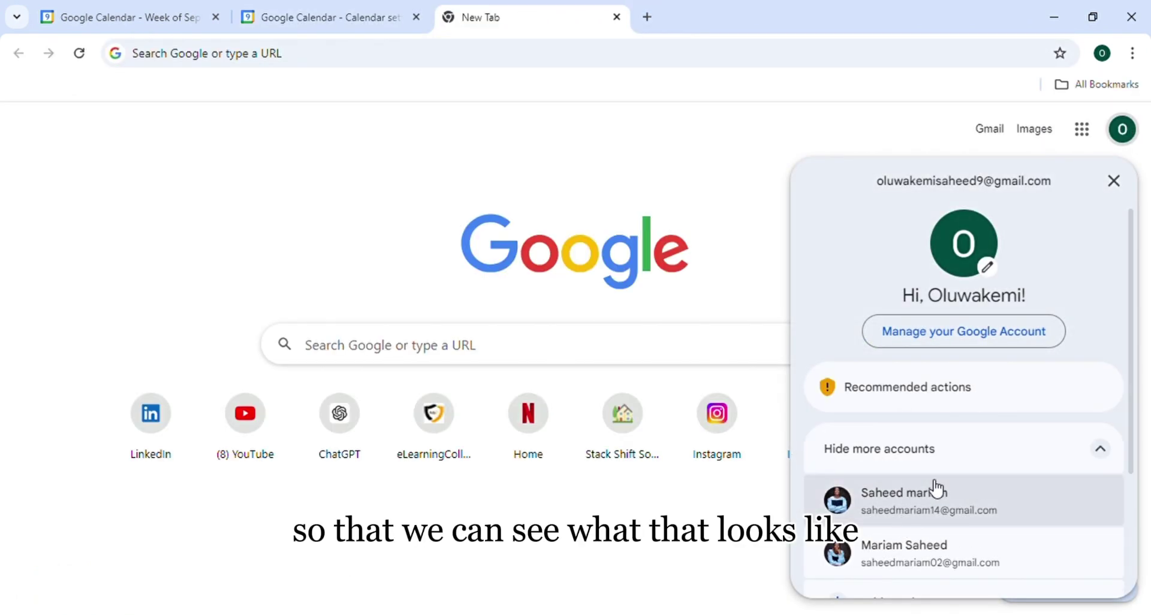
left_click(952, 515)
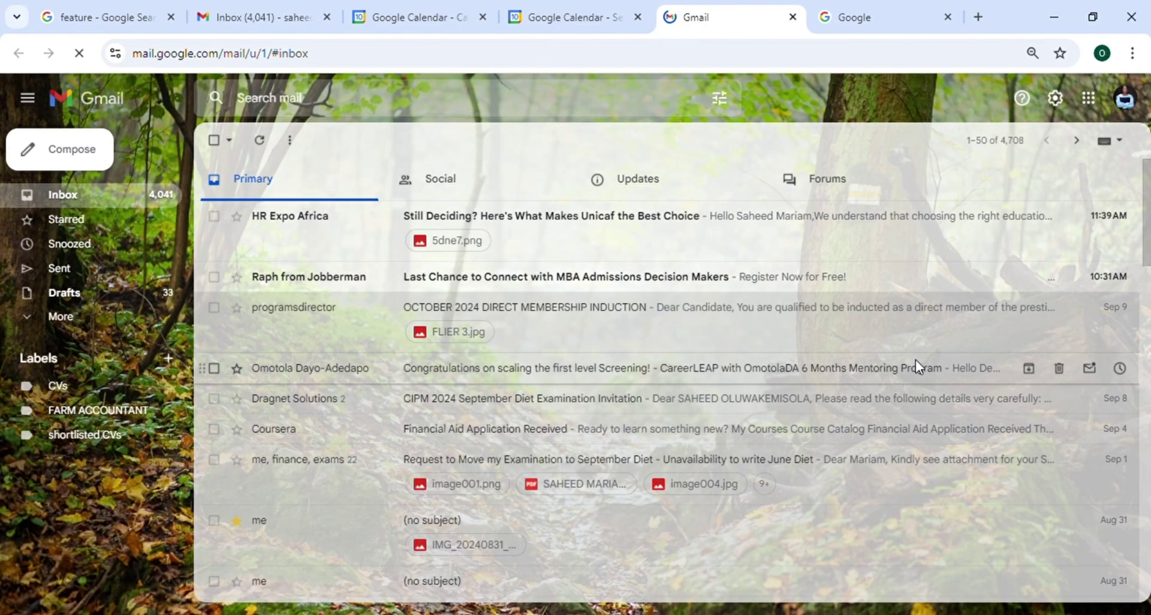
Open the sharing notification under Updates and add the shared calendar
left_click(631, 181)
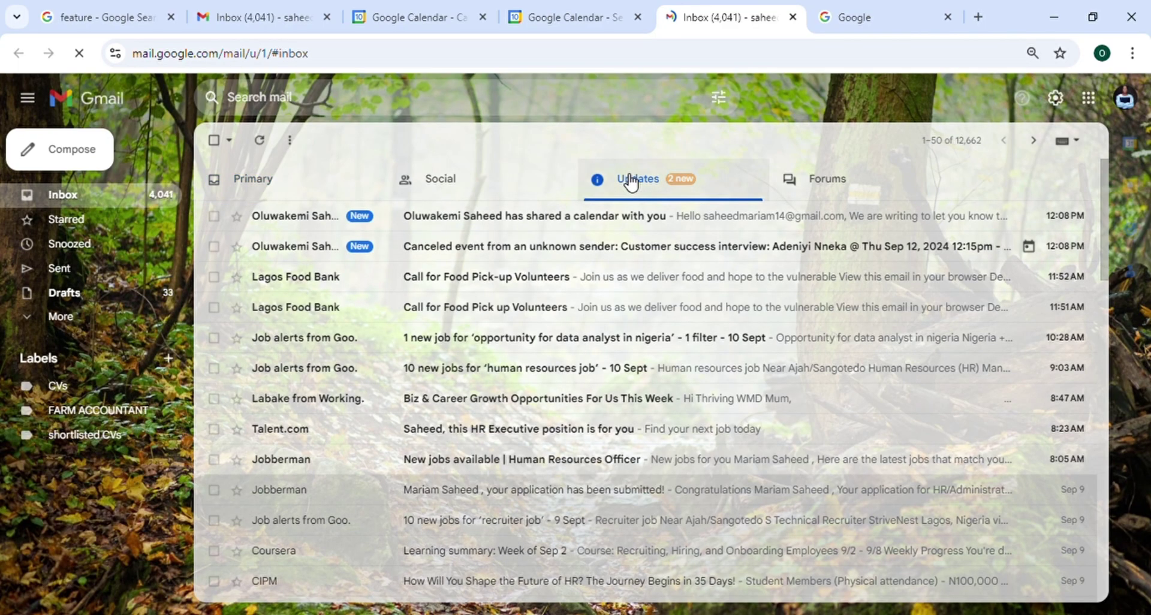
left_click(403, 221)
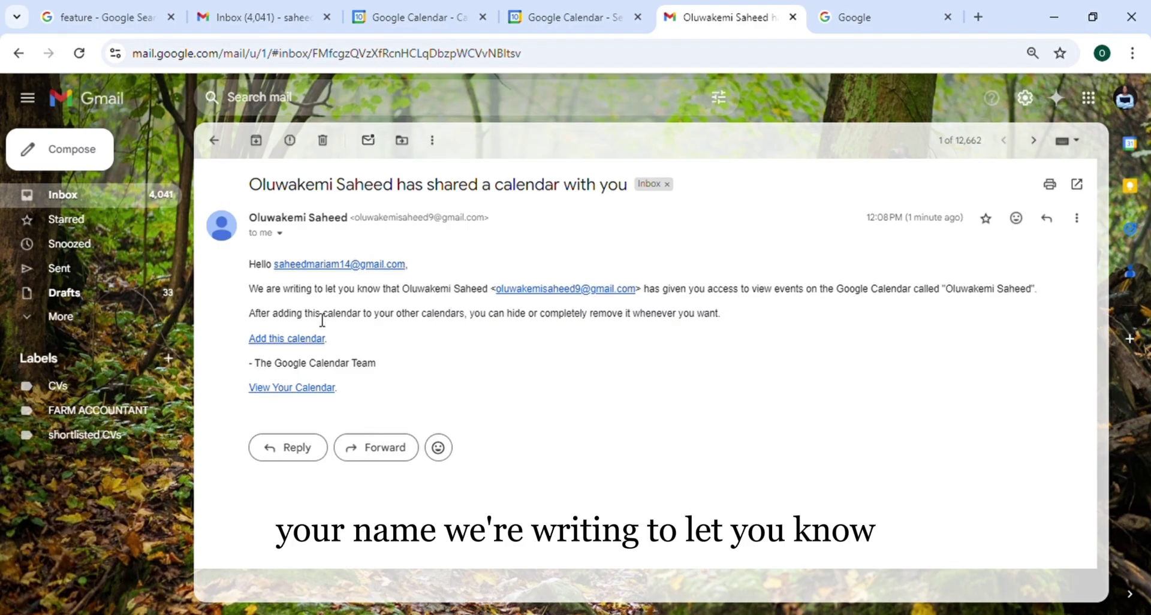
left_click(298, 340)
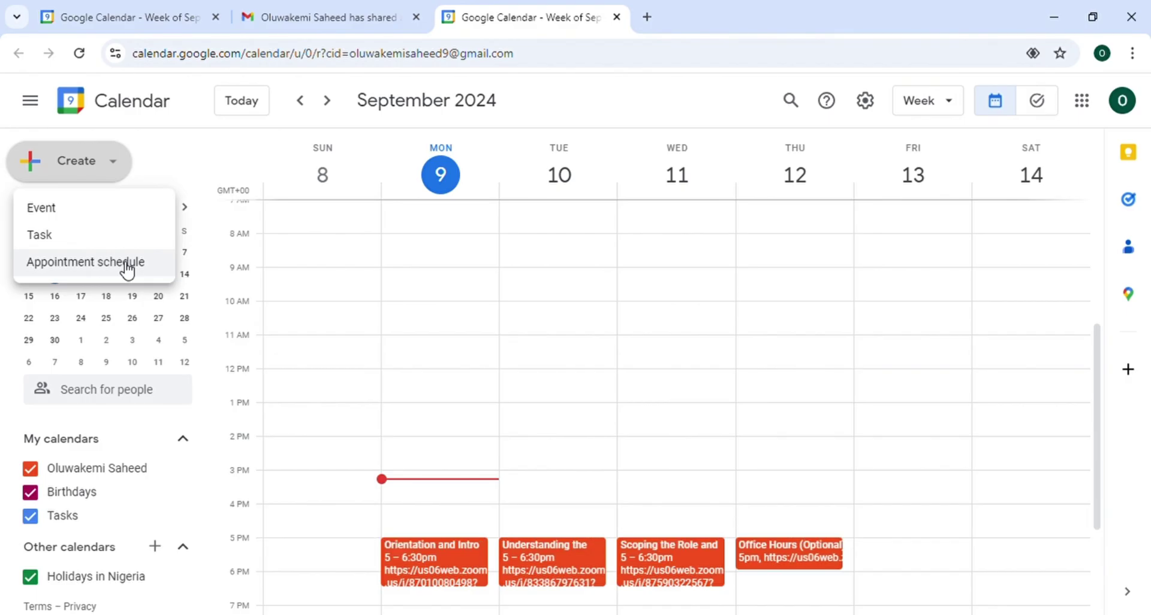
left_click(127, 264)
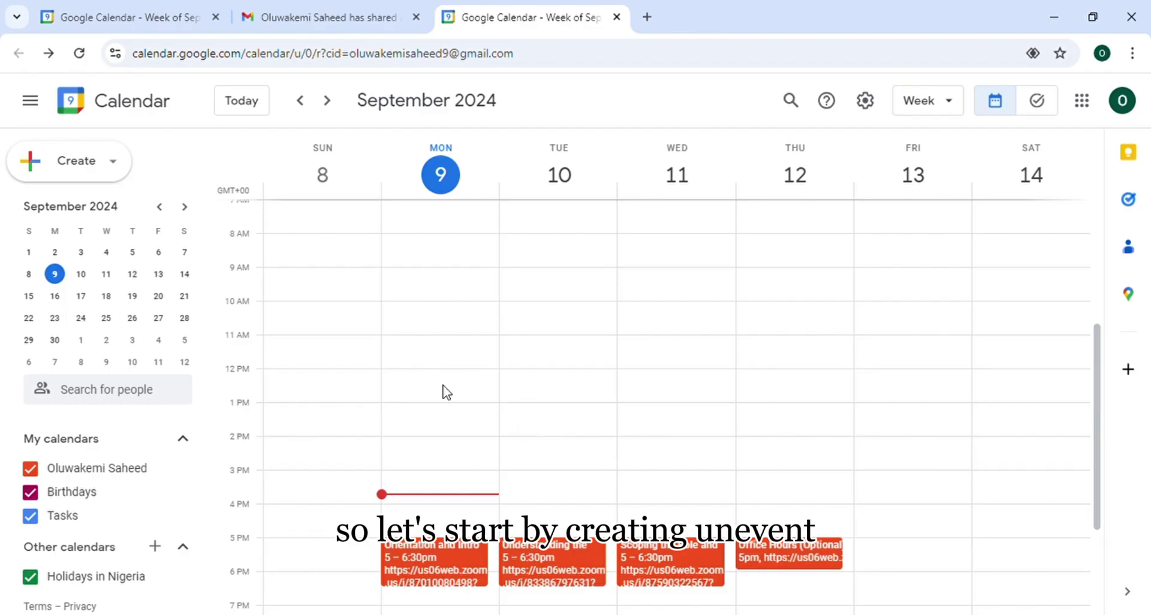
left_click(81, 157)
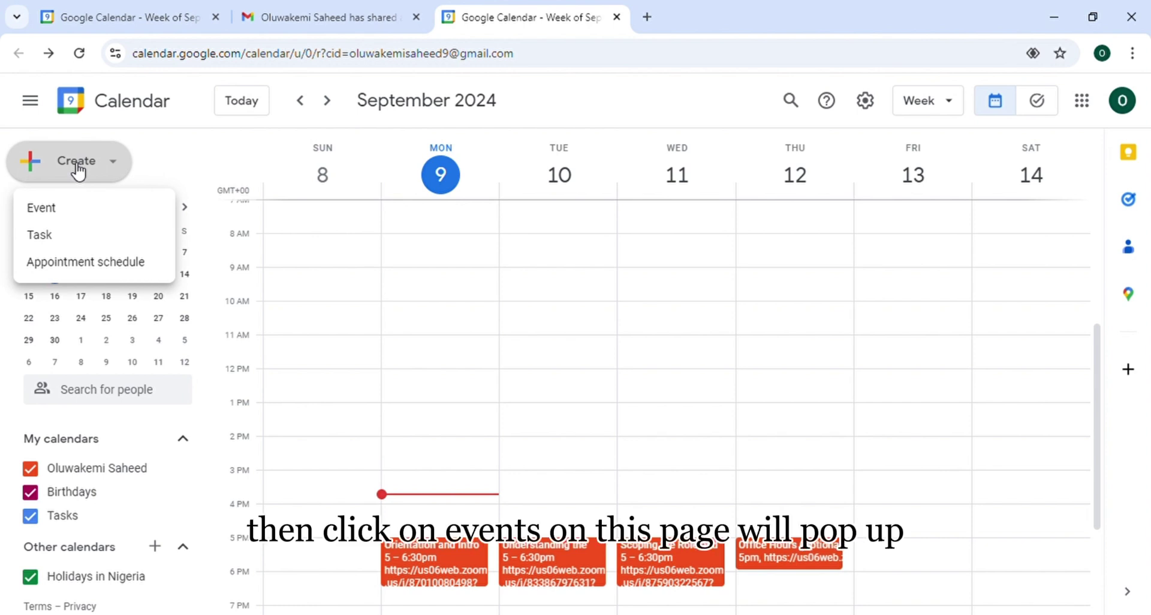
left_click(62, 210)
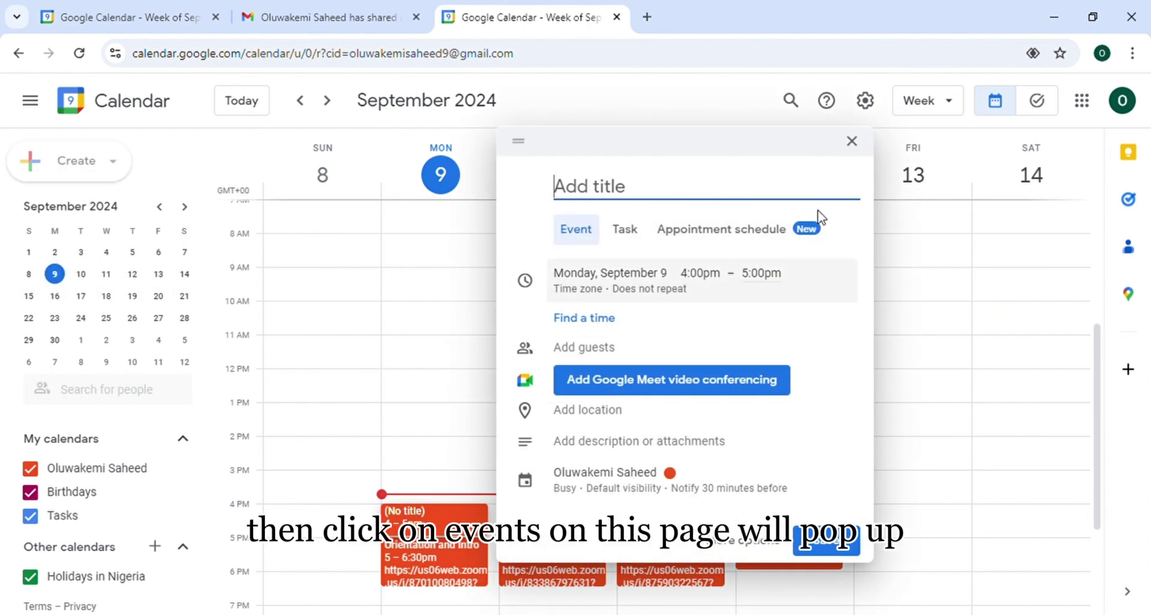
left_click(852, 143)
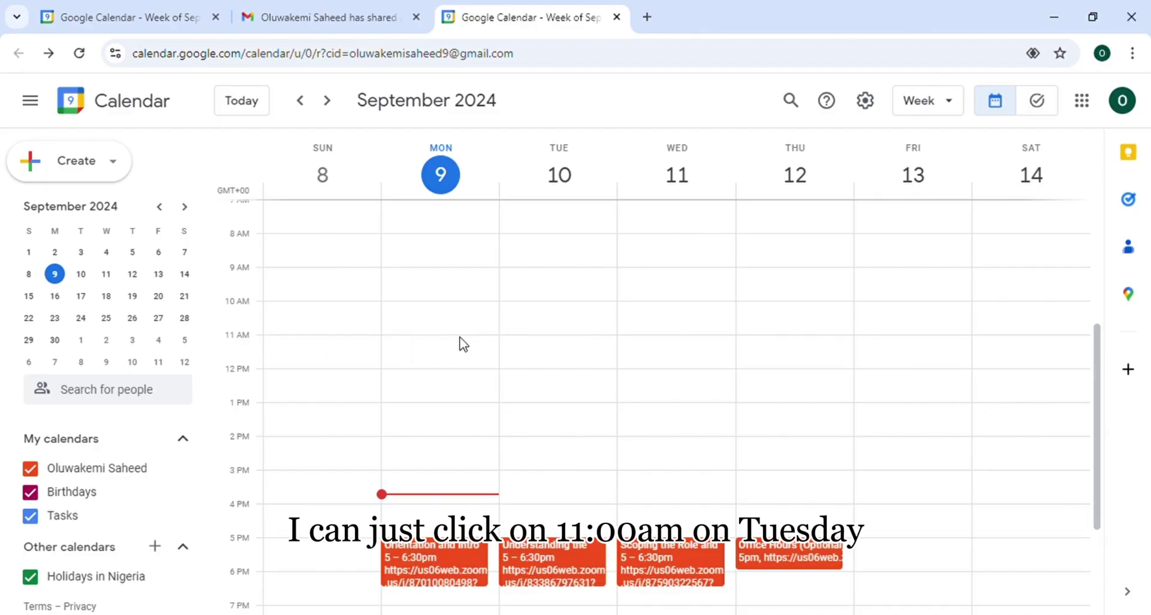
Start a quick event on Tuesday, September 10 at 11 AM
left_click(522, 346)
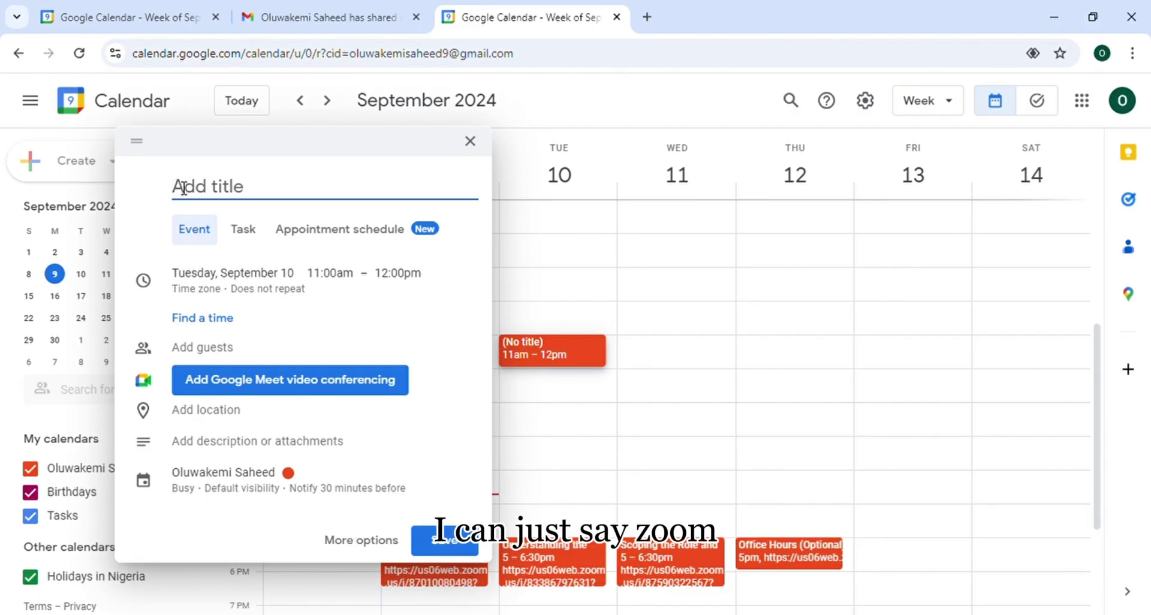
Title the draft event 'Zoom meeting :'
type("Zoo")
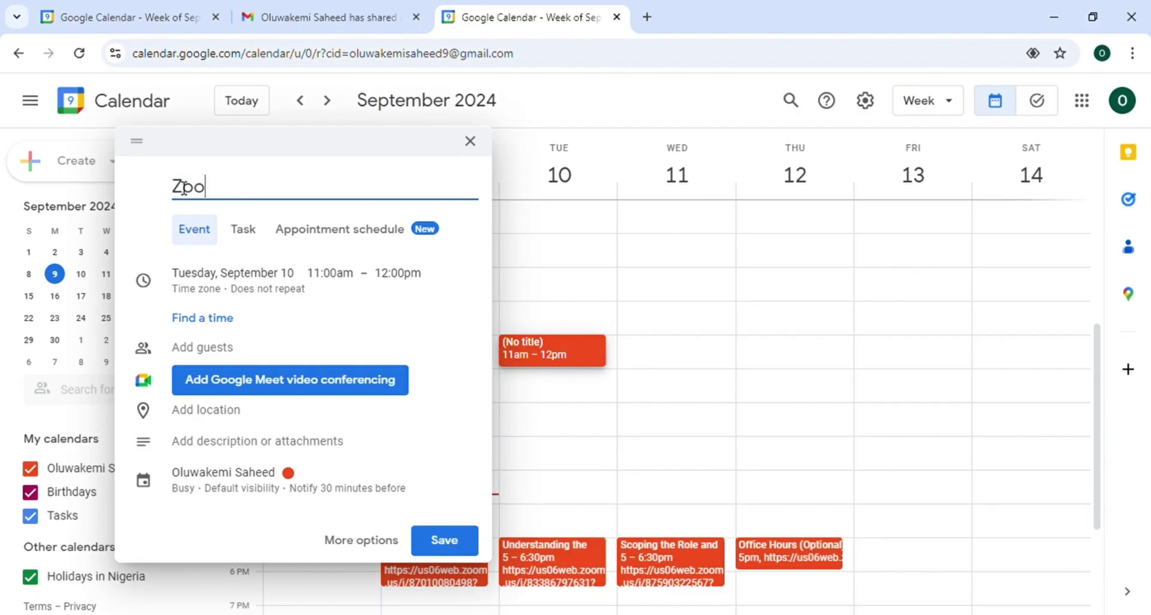
type("m meeting ")
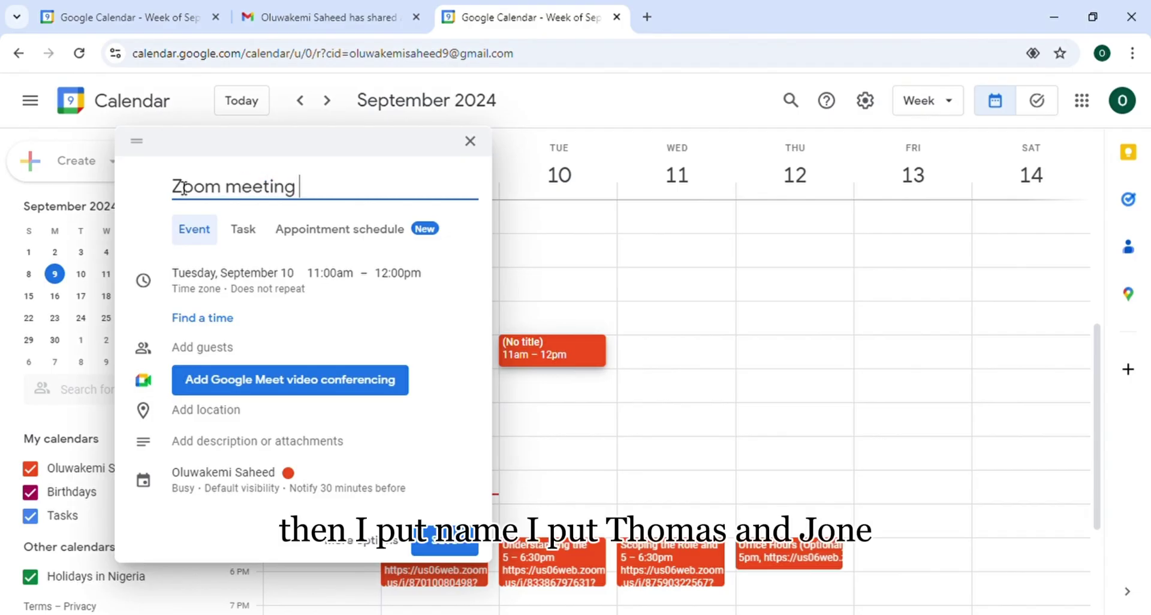
type(":")
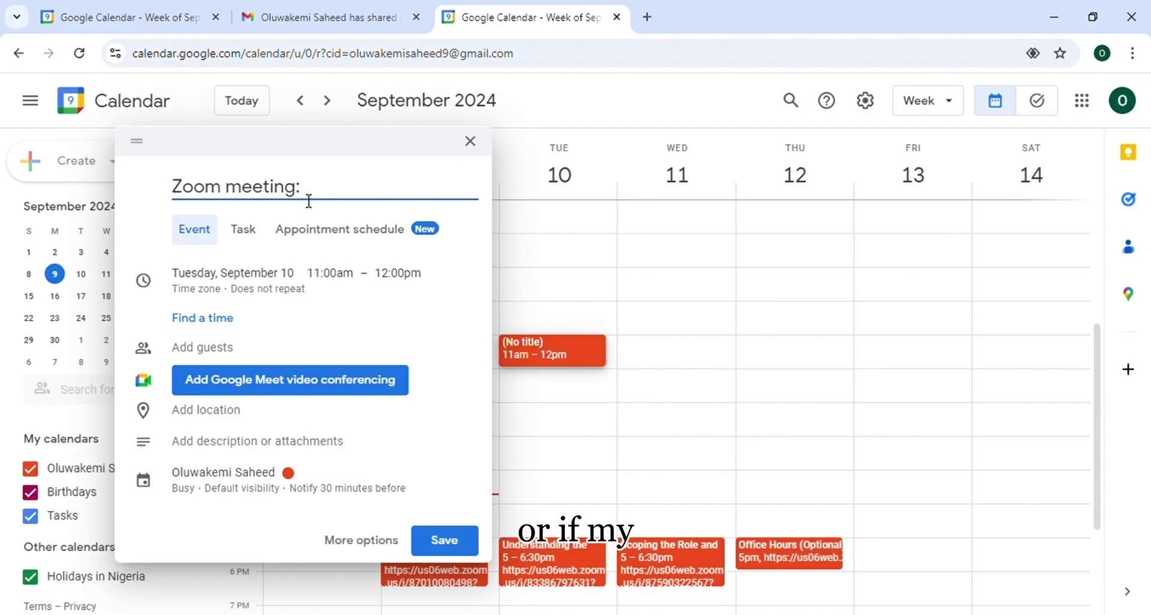
Retitle the event 'Customer success interview :' followed by the candidate's name
key("BackSpace")
key("BackSpace")
key("BackSpace")
key("BackSpace")
key("BackSpace")
key("BackSpace")
key("BackSpace")
key("BackSpace")
key("BackSpace")
key("BackSpace")
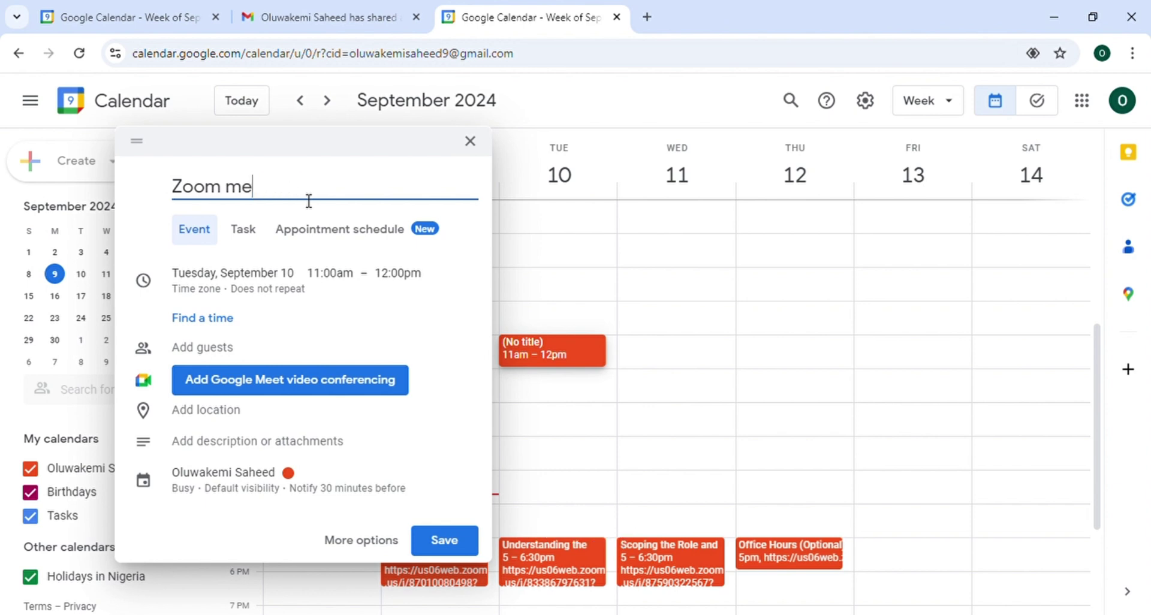
key("BackSpace")
key("BackSpace")
key("BackSpace")
key("BackSpace")
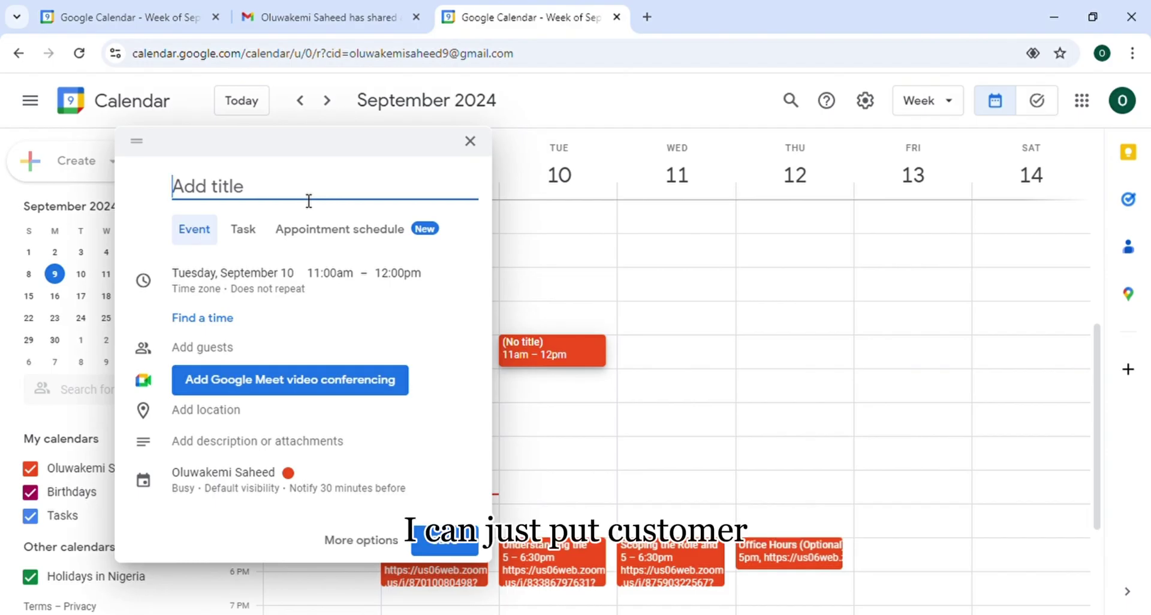
type("Customer")
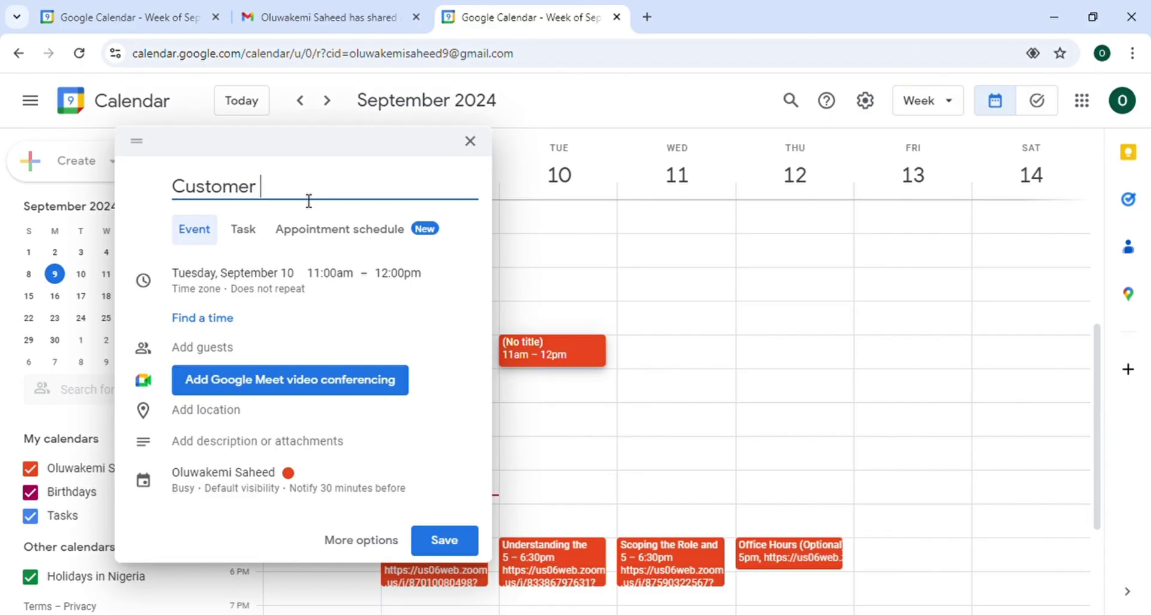
type(" successs")
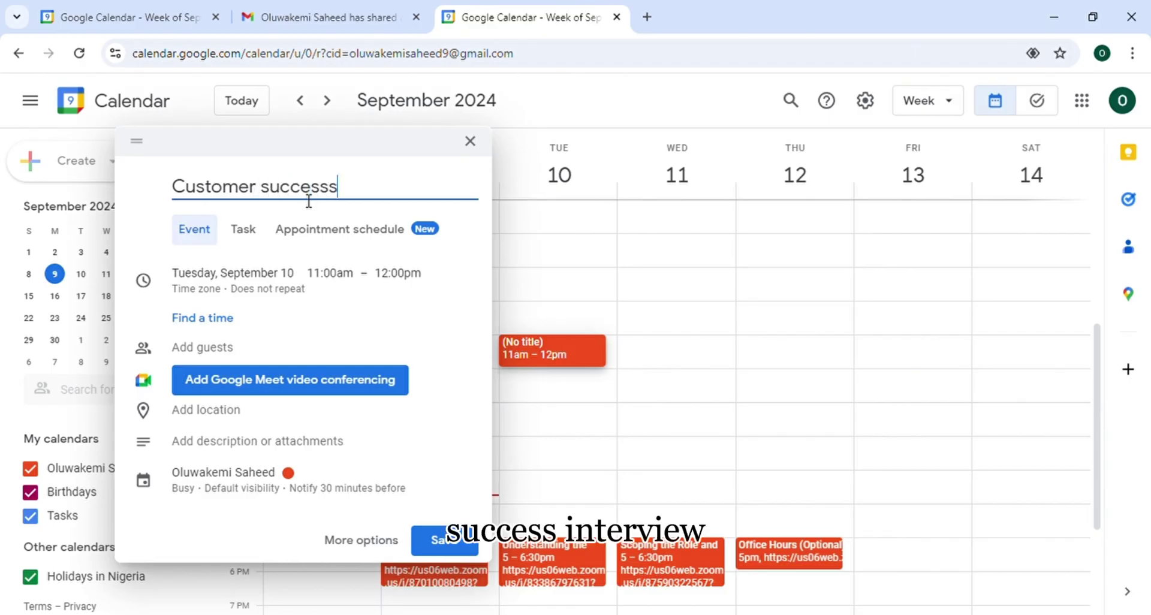
key("BackSpace")
type(" in")
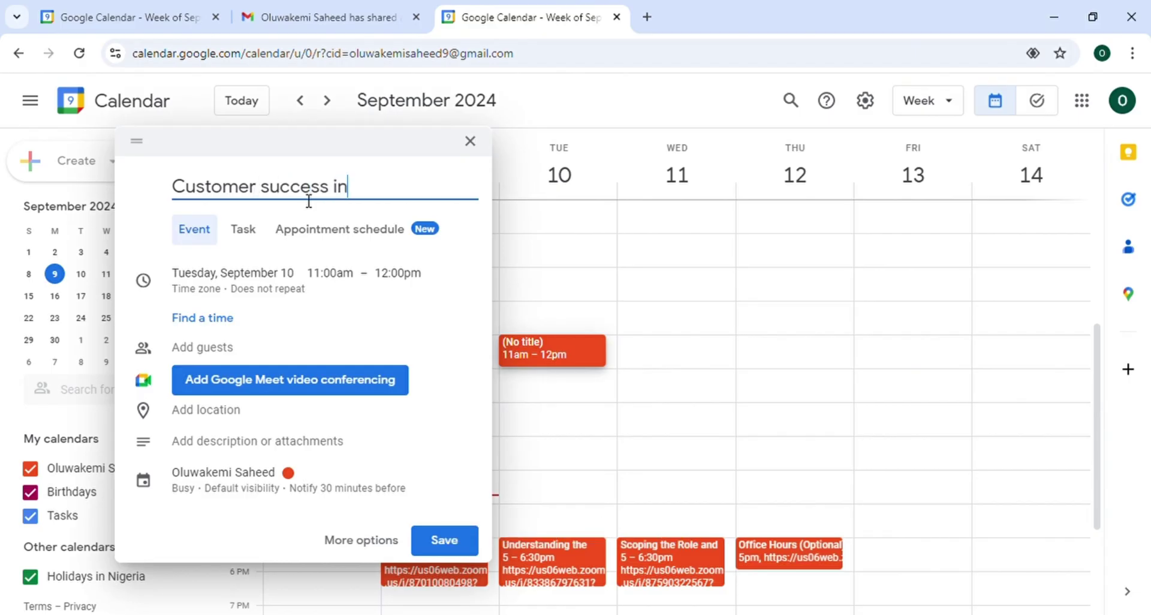
type("terview ")
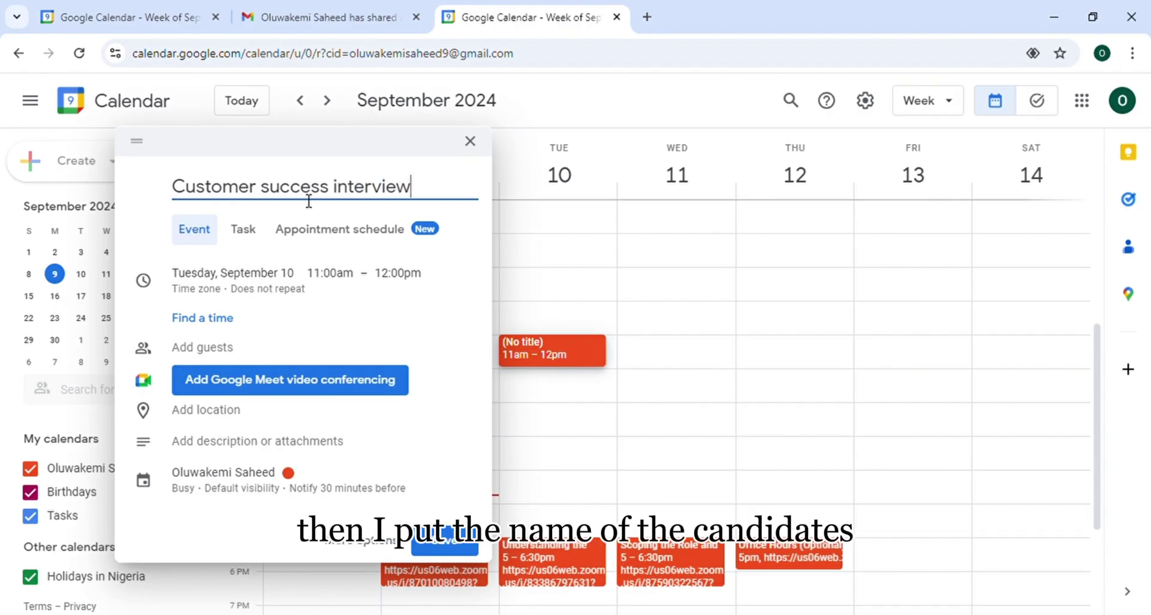
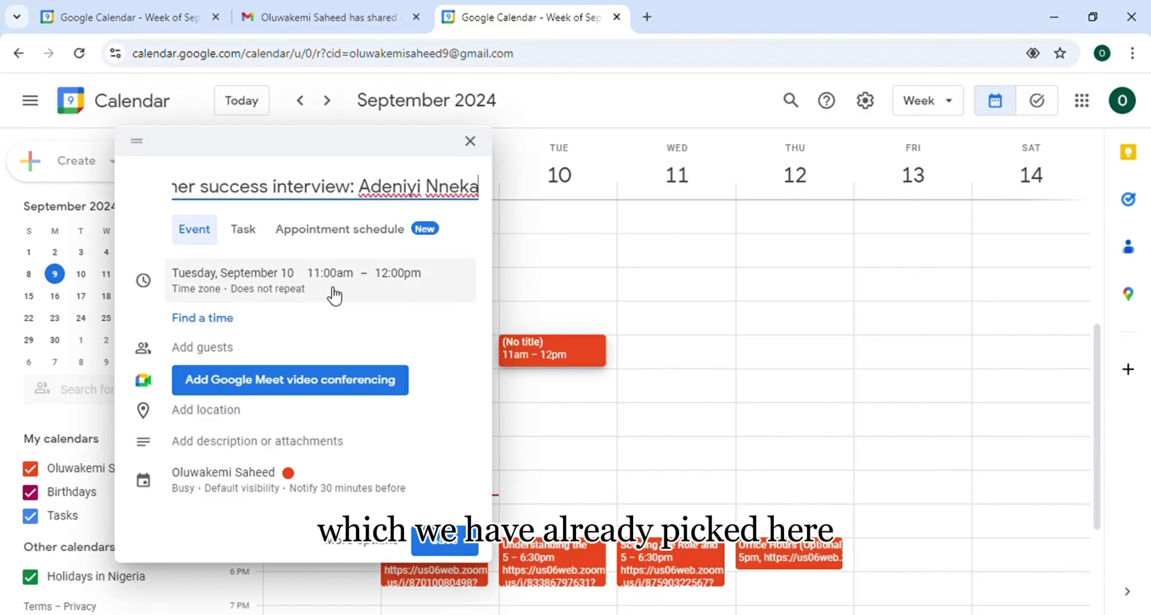
left_click(200, 294)
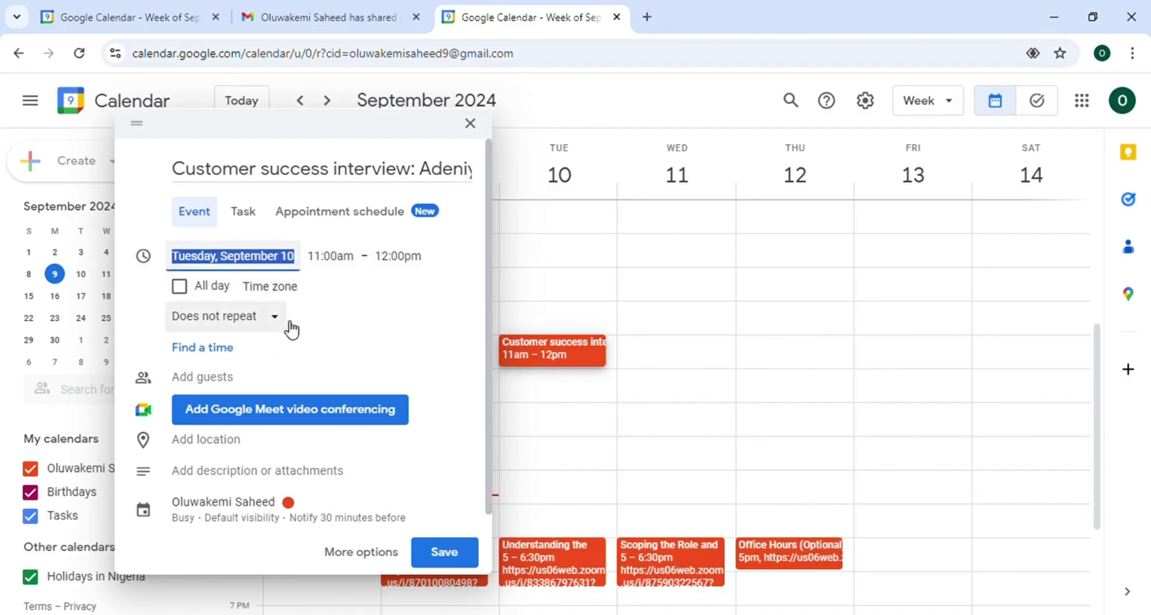
Set the event's start time zone to (GMT+01:00) West Africa Standard Time – Lagos
left_click(276, 288)
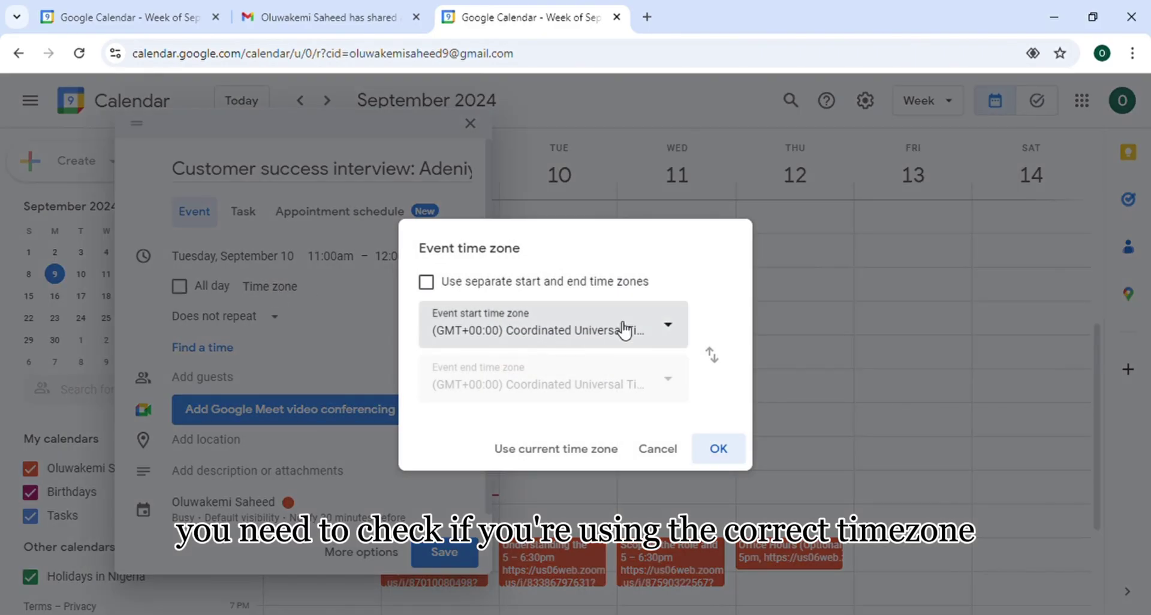
left_click(676, 334)
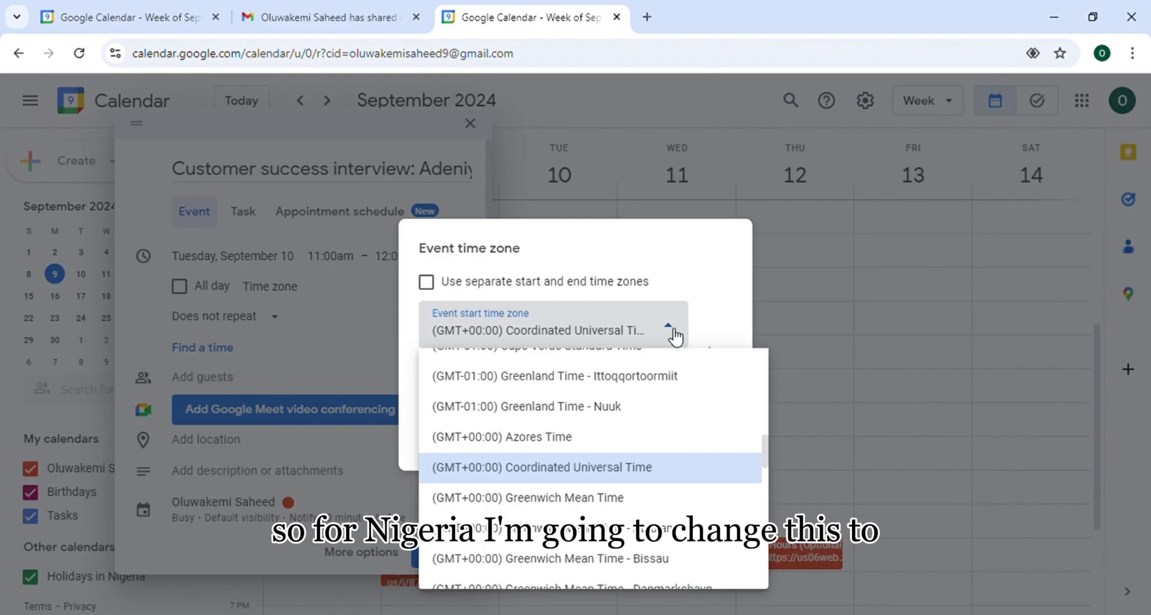
scroll(637, 432, "down", 4)
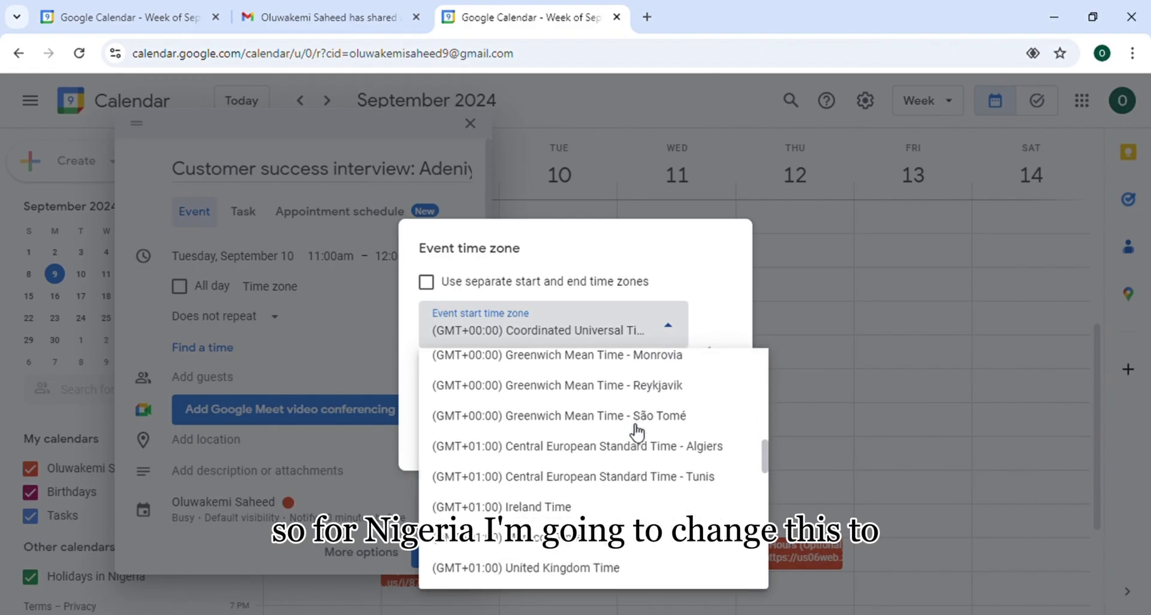
scroll(637, 432, "up", 3)
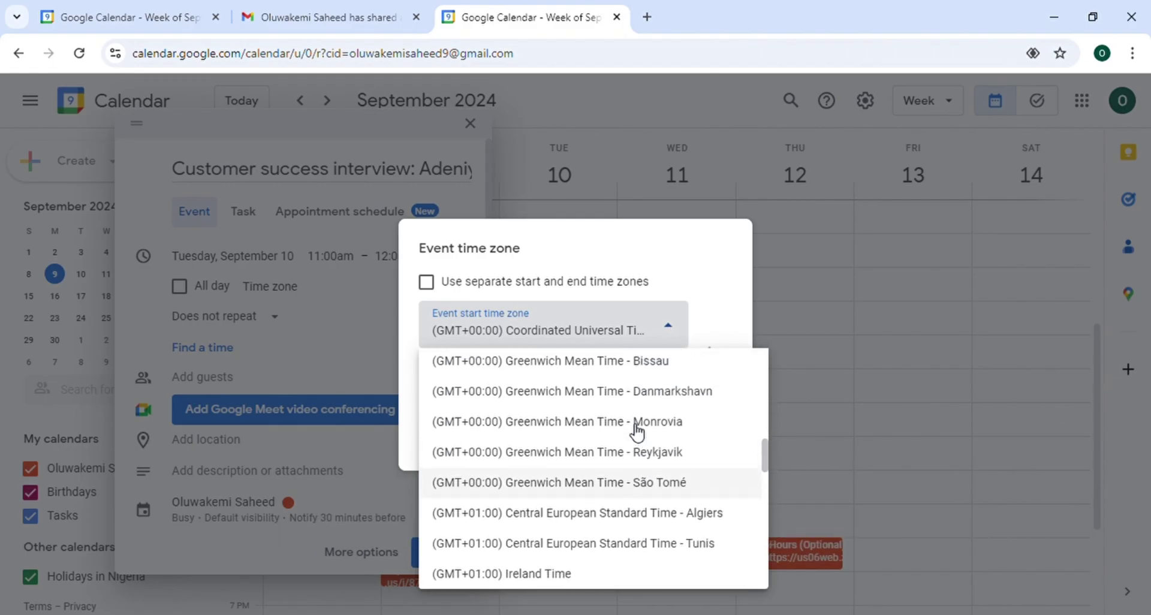
scroll(637, 431, "up", 2)
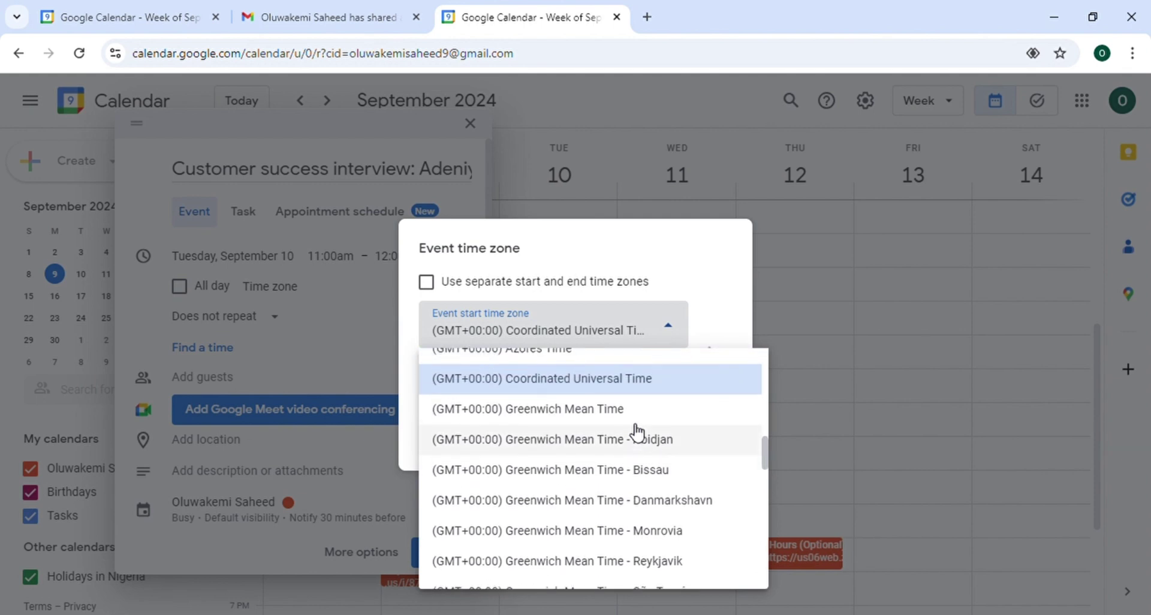
scroll(637, 432, "down", 1)
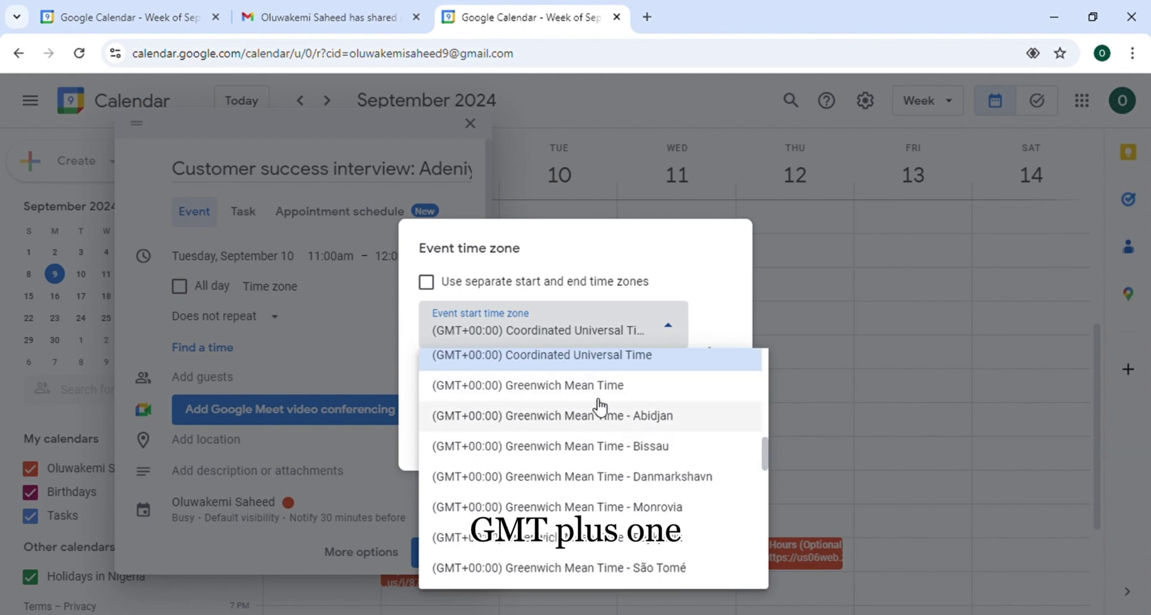
scroll(600, 405, "up", 3)
scroll(600, 406, "up", 2)
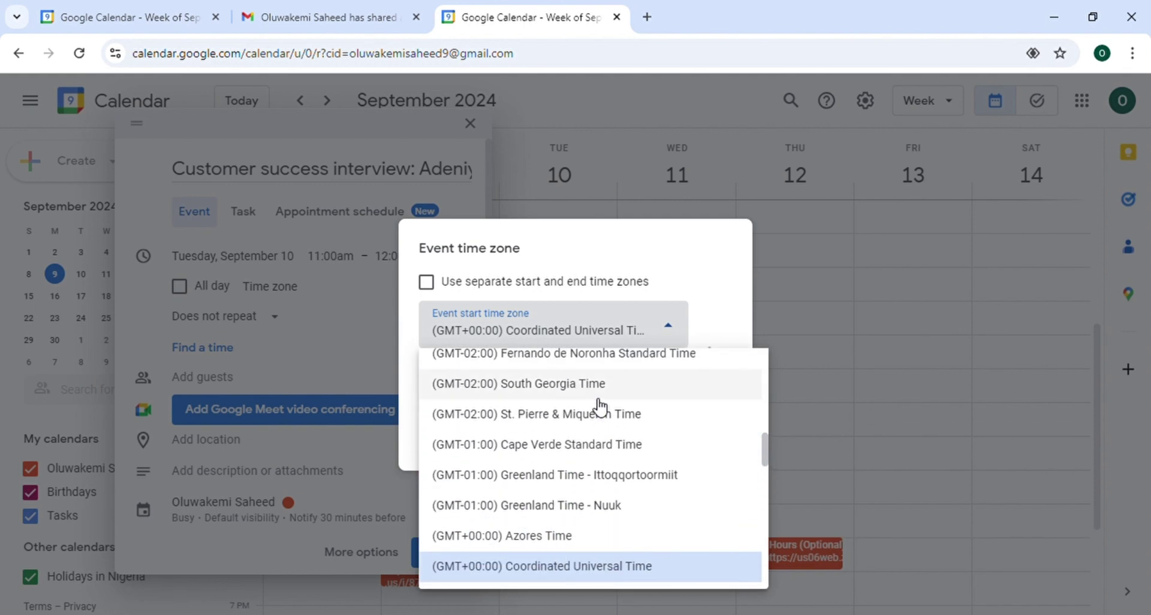
scroll(600, 407, "up", 1)
scroll(600, 407, "up", 1)
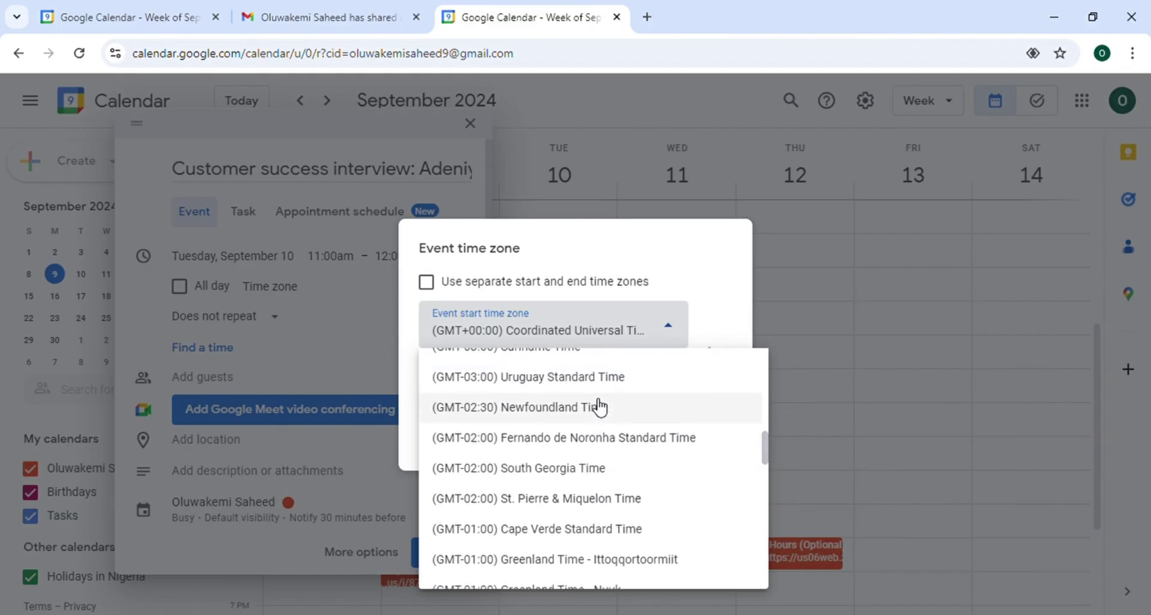
scroll(521, 470, "down", 5)
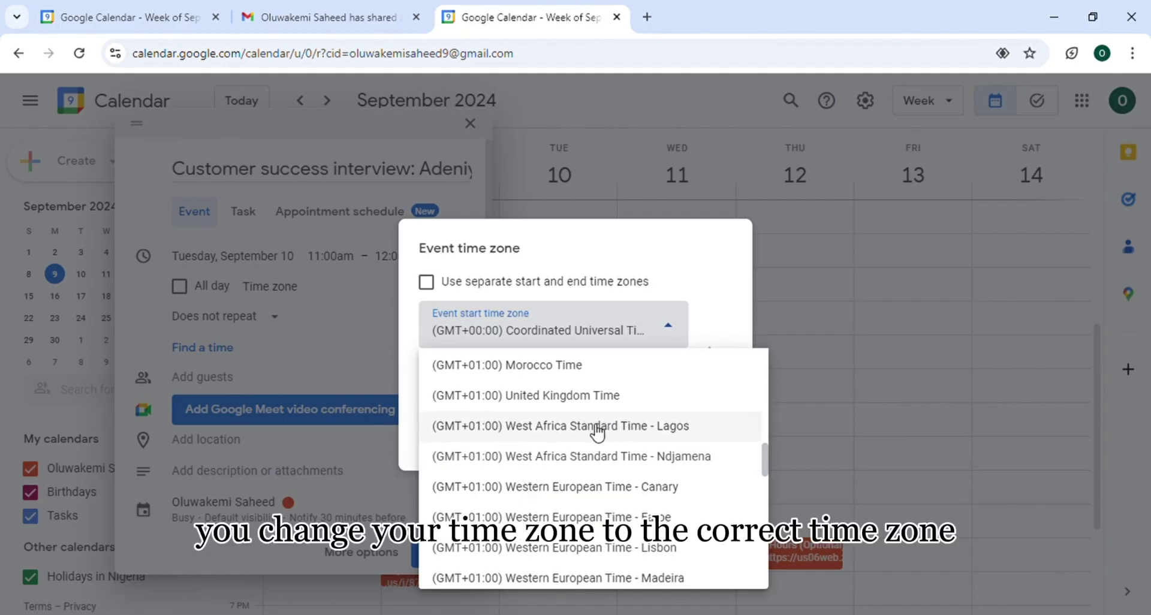
left_click(597, 427)
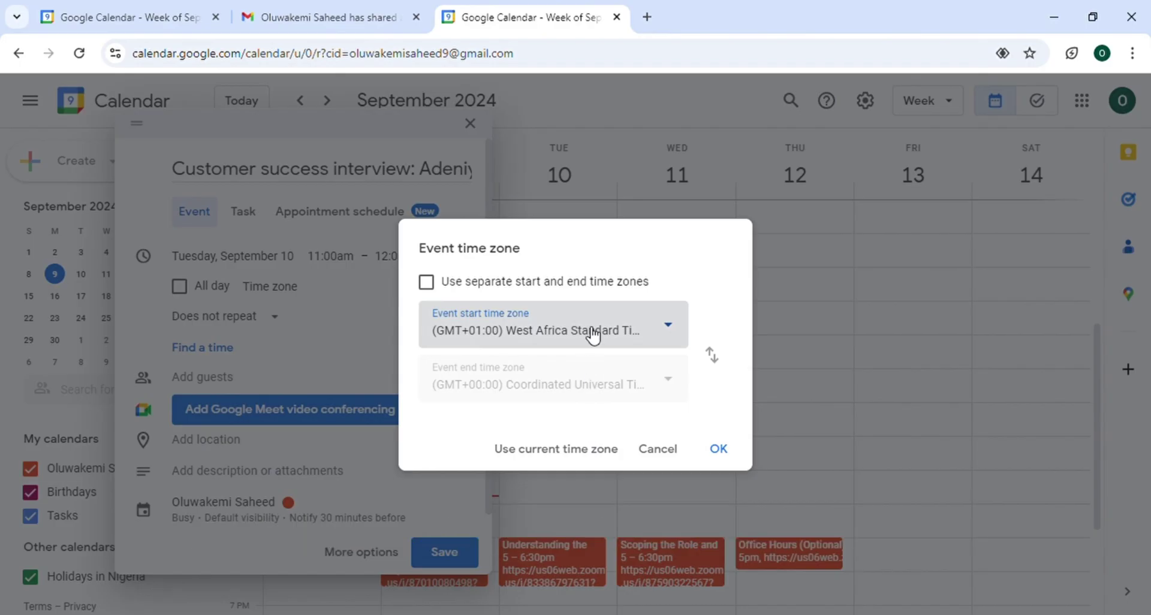
left_click(719, 449)
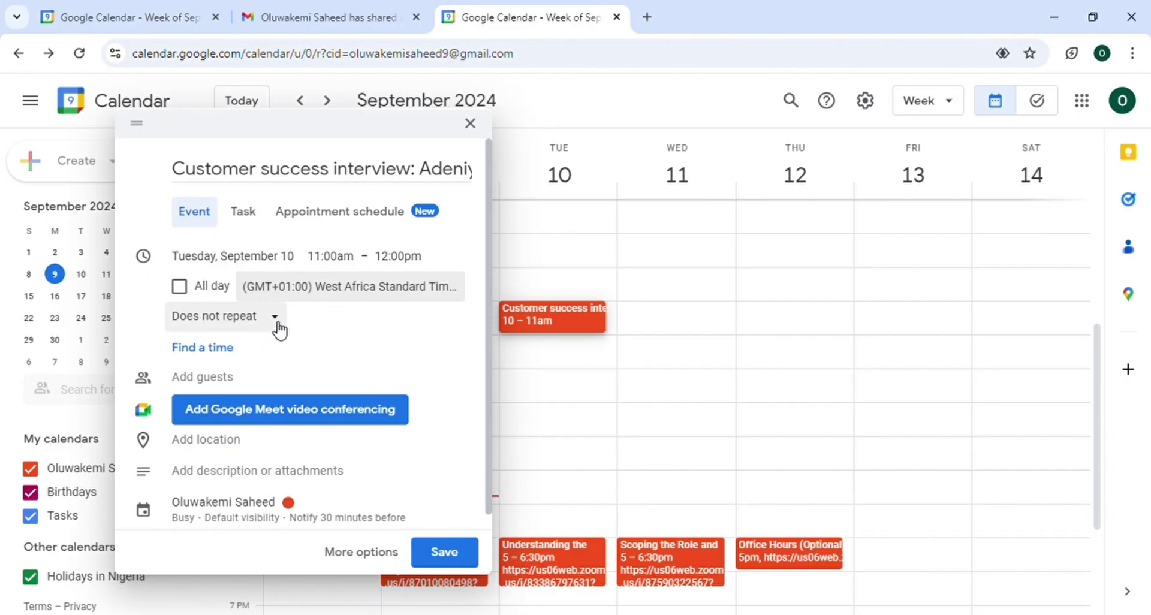
left_click(277, 327)
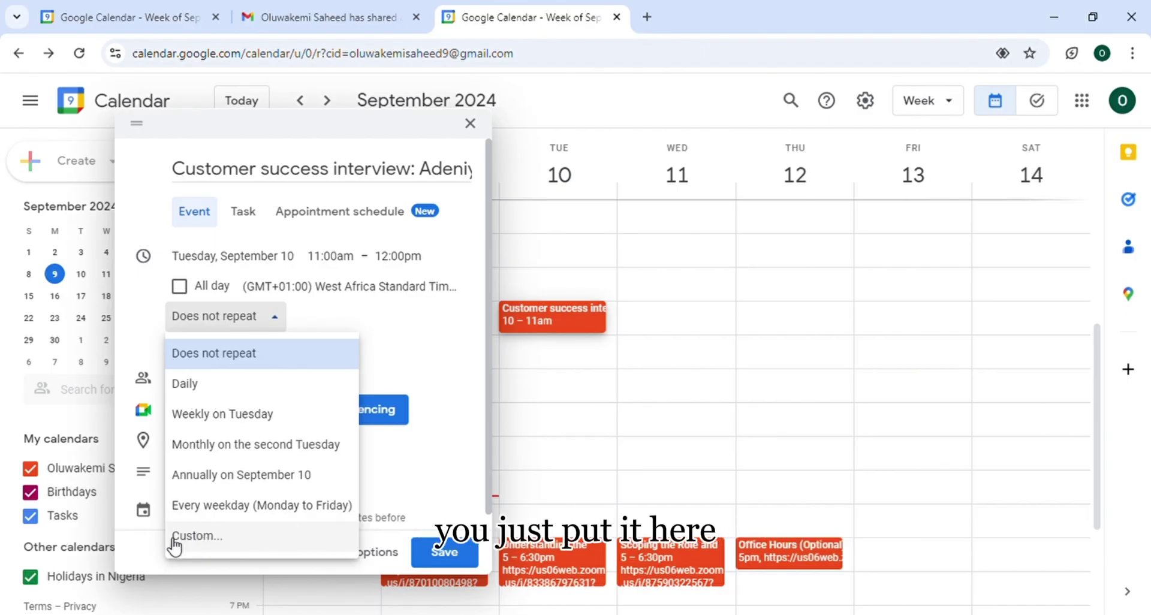
left_click(467, 346)
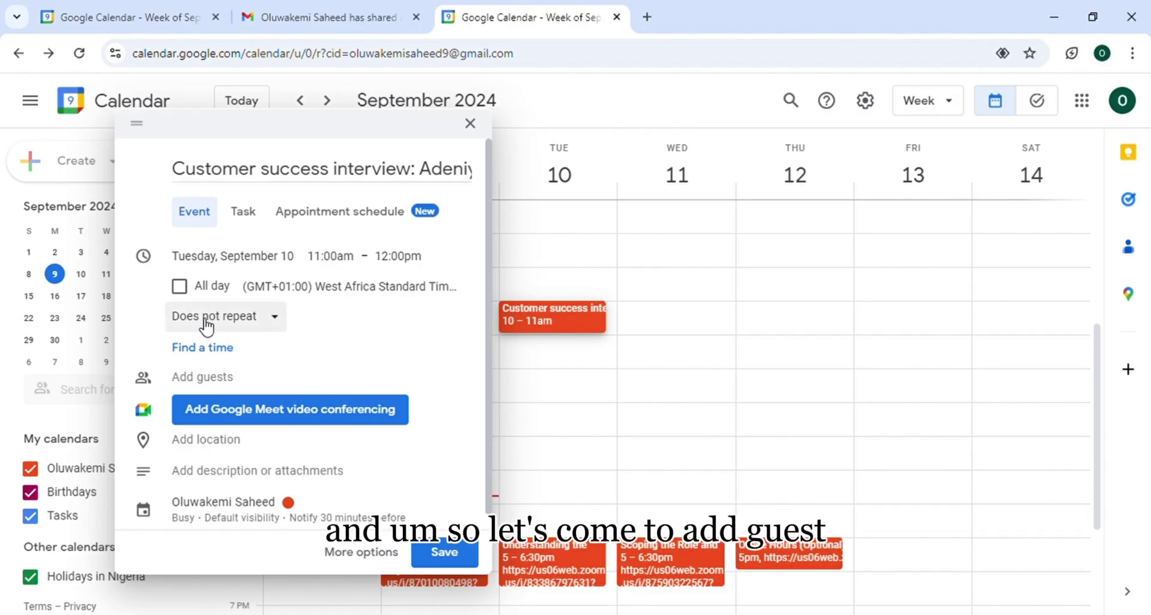
left_click(223, 381)
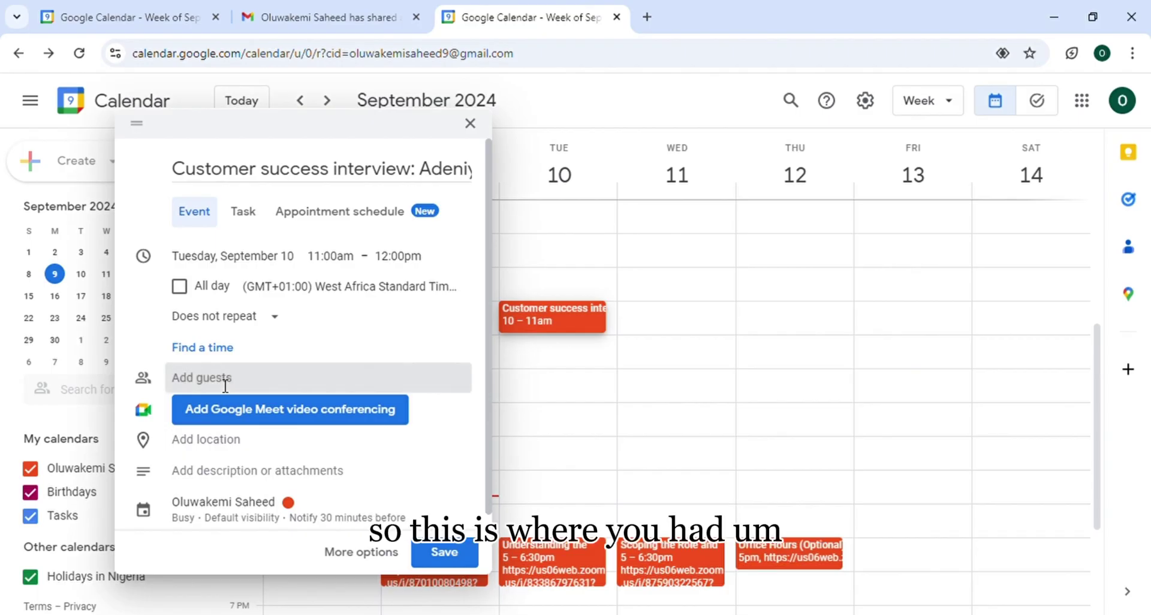
scroll(246, 366, "down", 1)
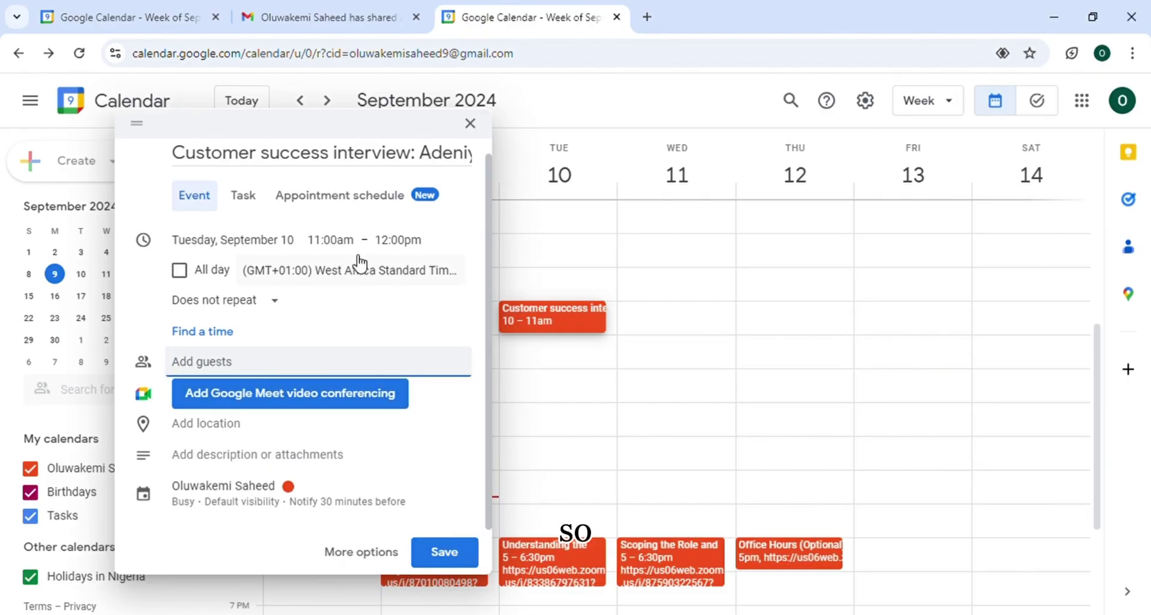
scroll(360, 262, "up", 1)
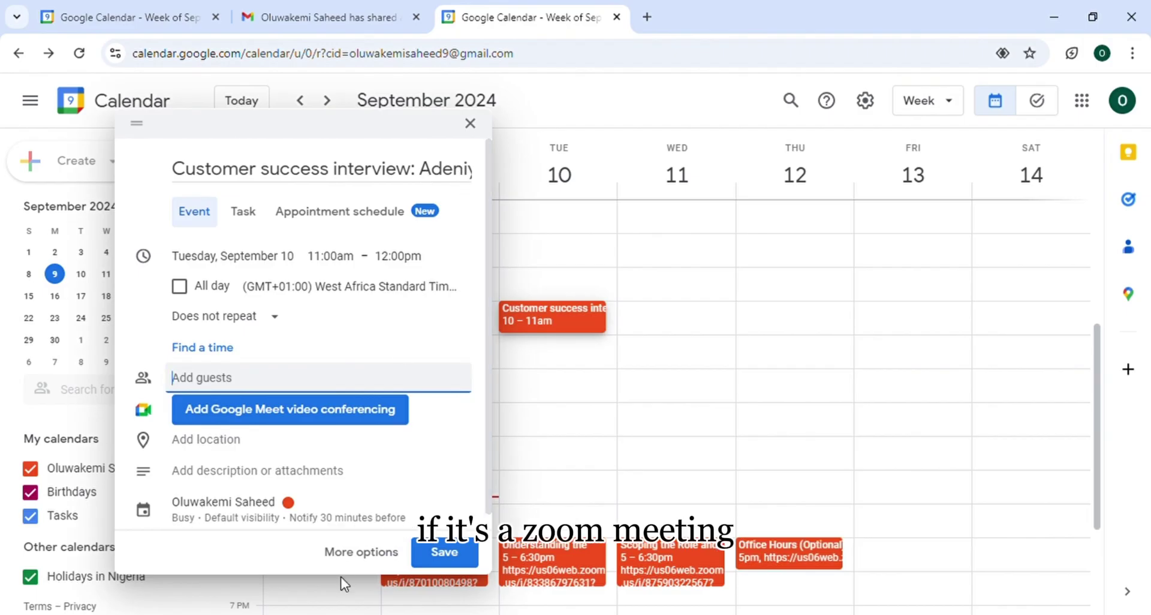
scroll(357, 419, "down", 1)
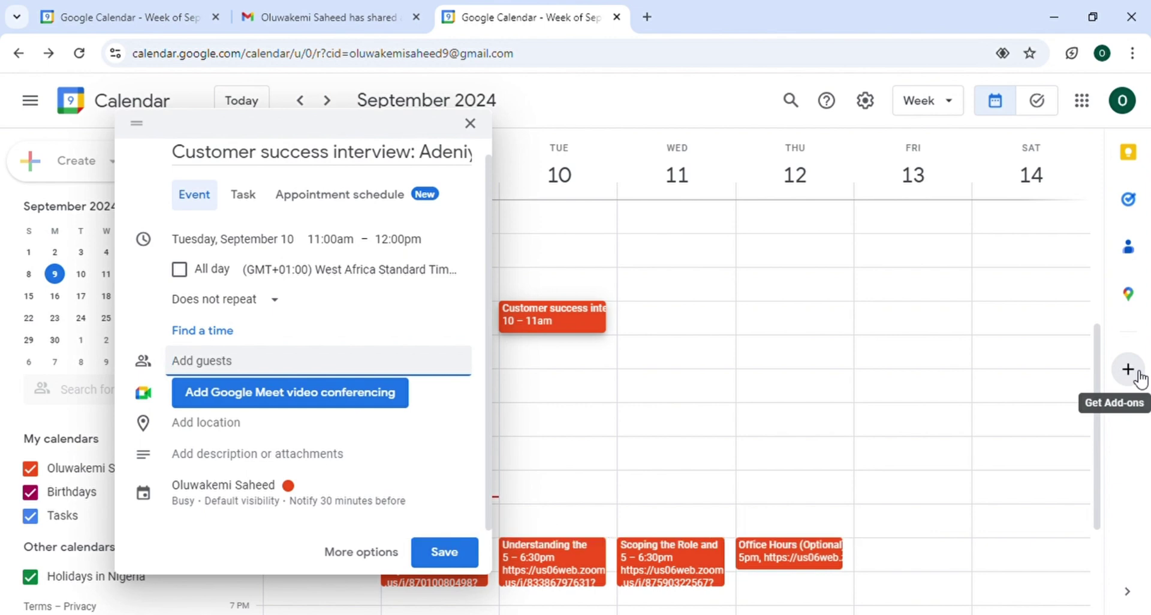
left_click(1138, 374)
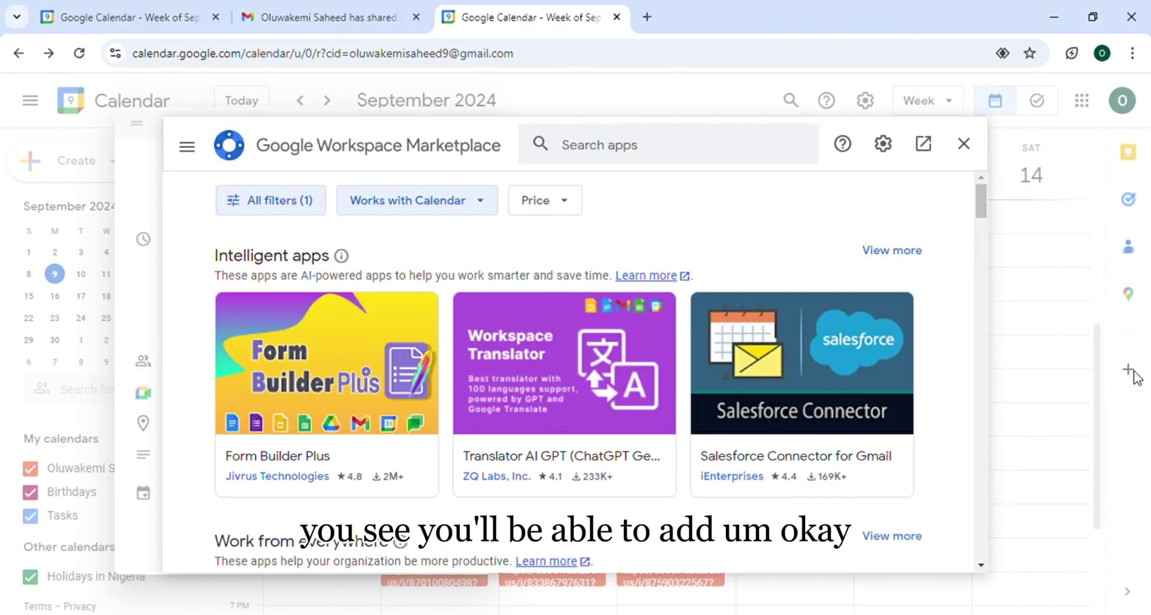
scroll(549, 334, "down", 7)
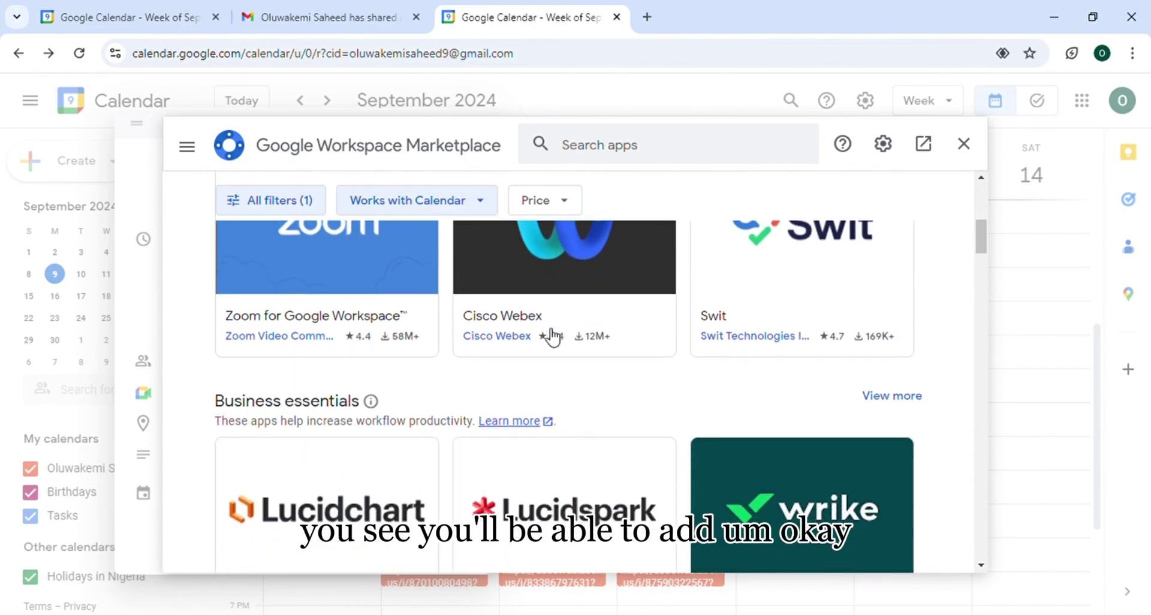
scroll(545, 335, "up", 2)
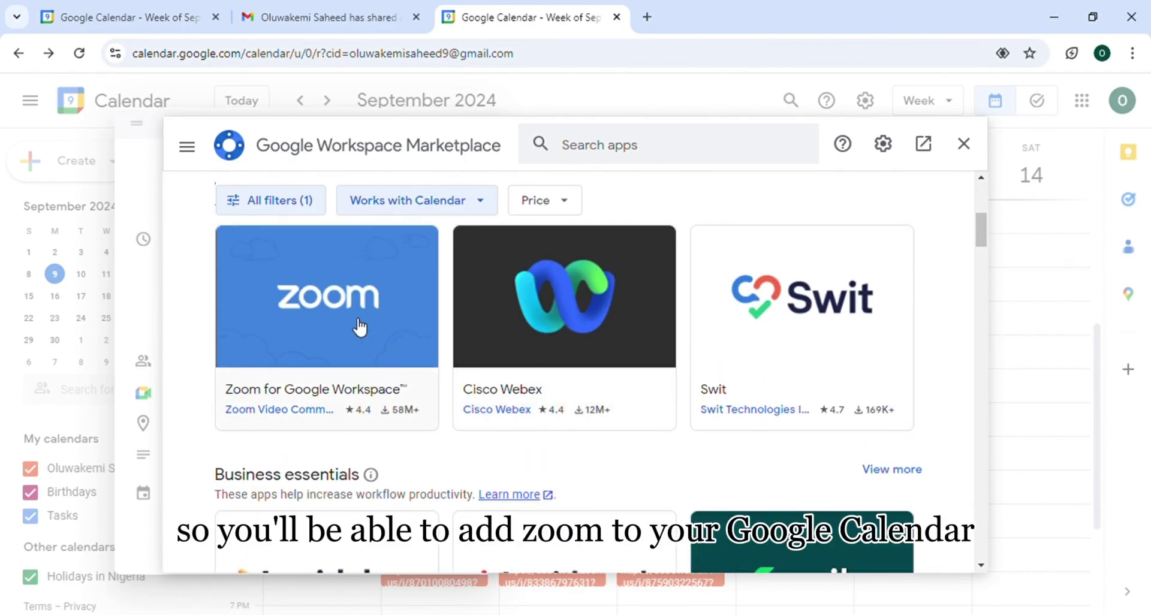
scroll(360, 328, "down", 3)
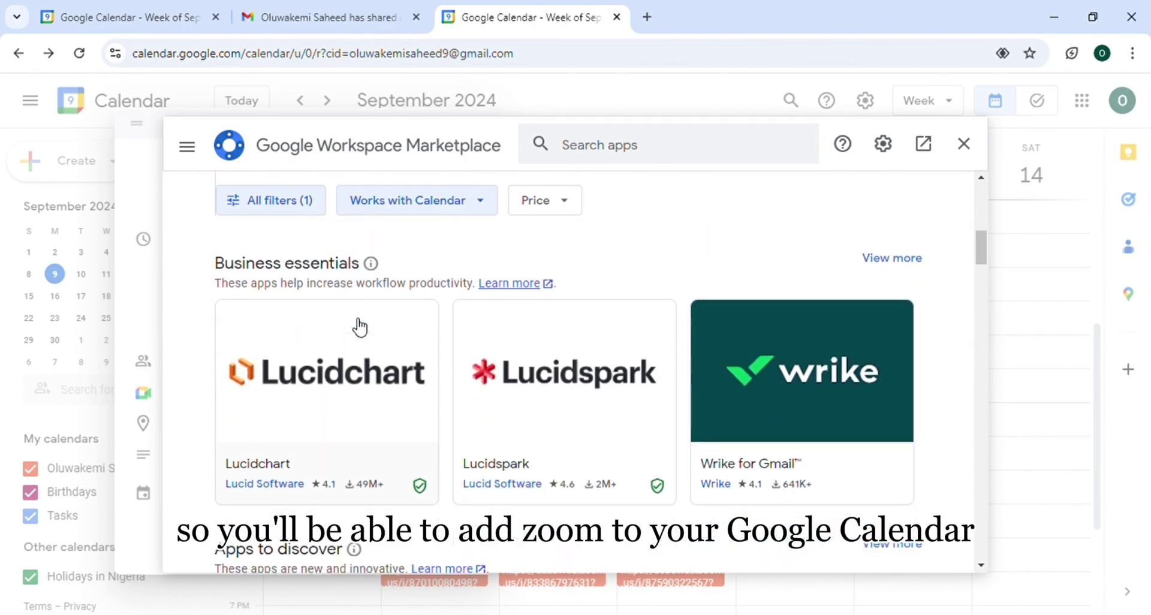
scroll(359, 327, "down", 5)
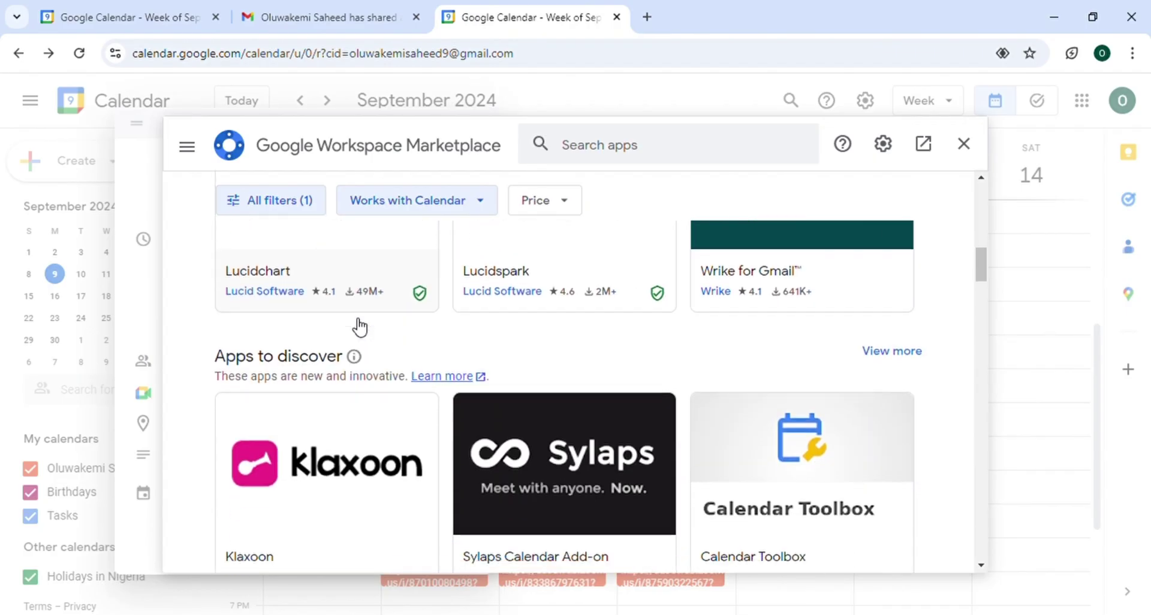
scroll(360, 327, "up", 5)
scroll(359, 328, "up", 4)
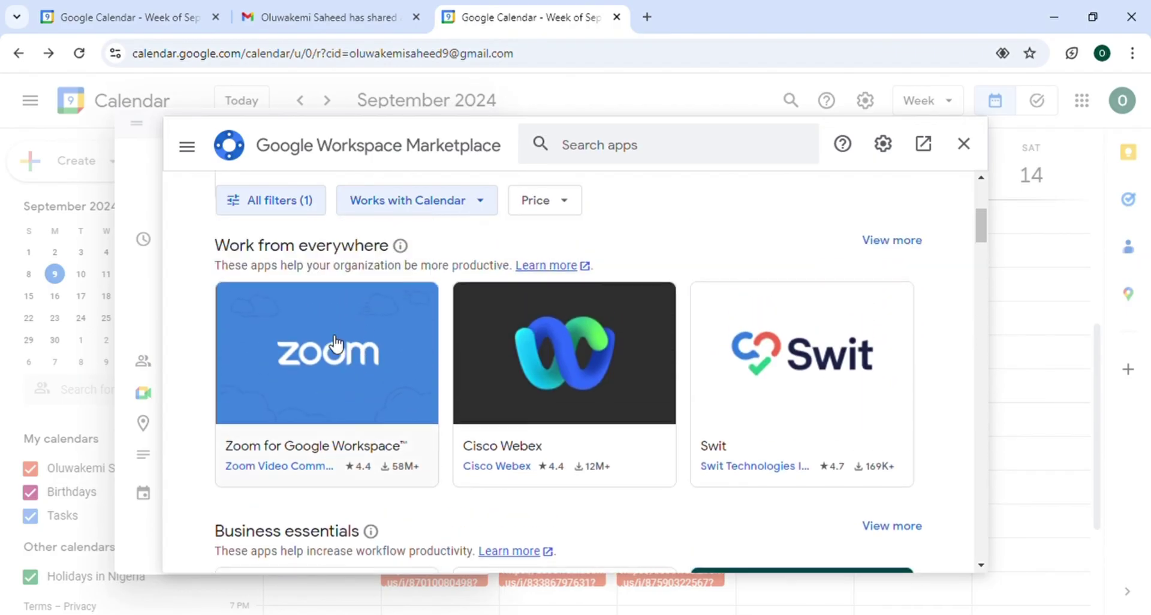
left_click(329, 336)
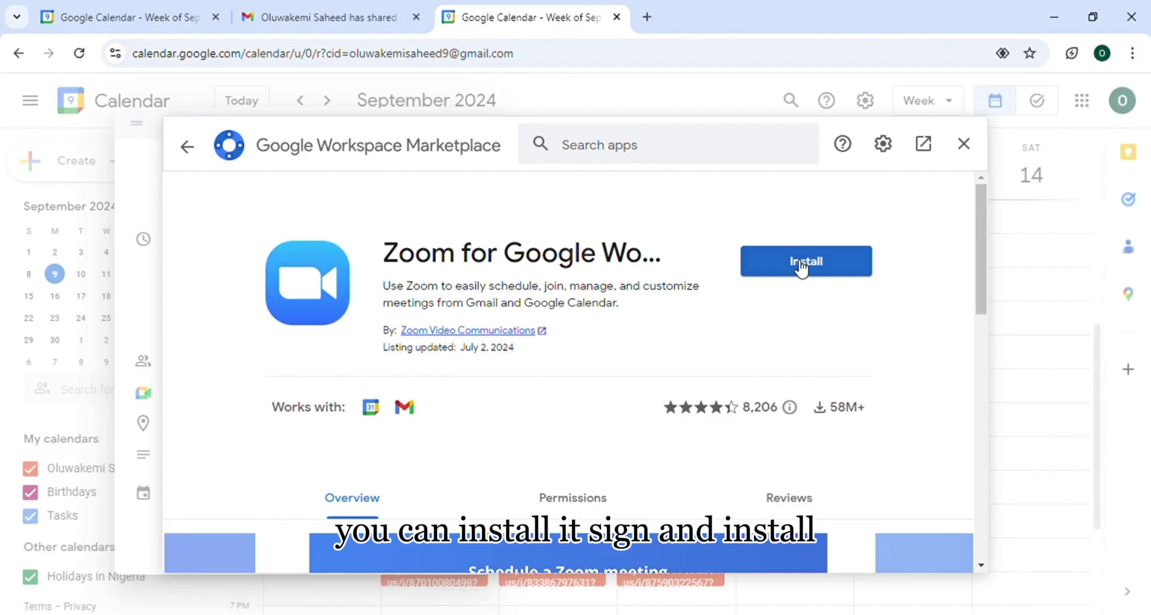
left_click(966, 147)
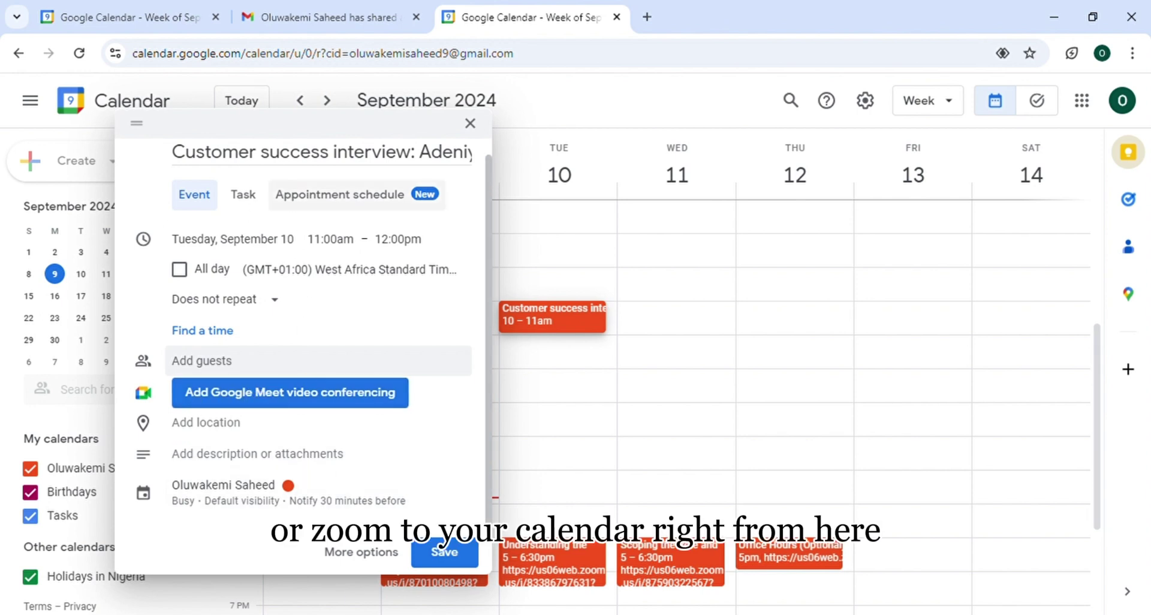
left_click(210, 430)
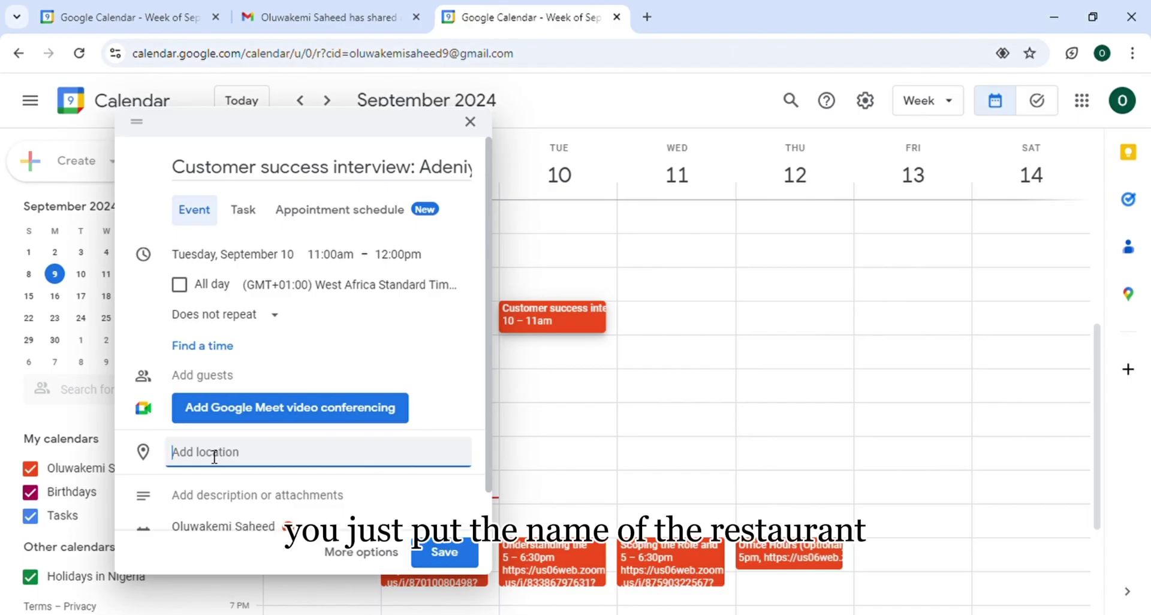
scroll(214, 457, "down", 1)
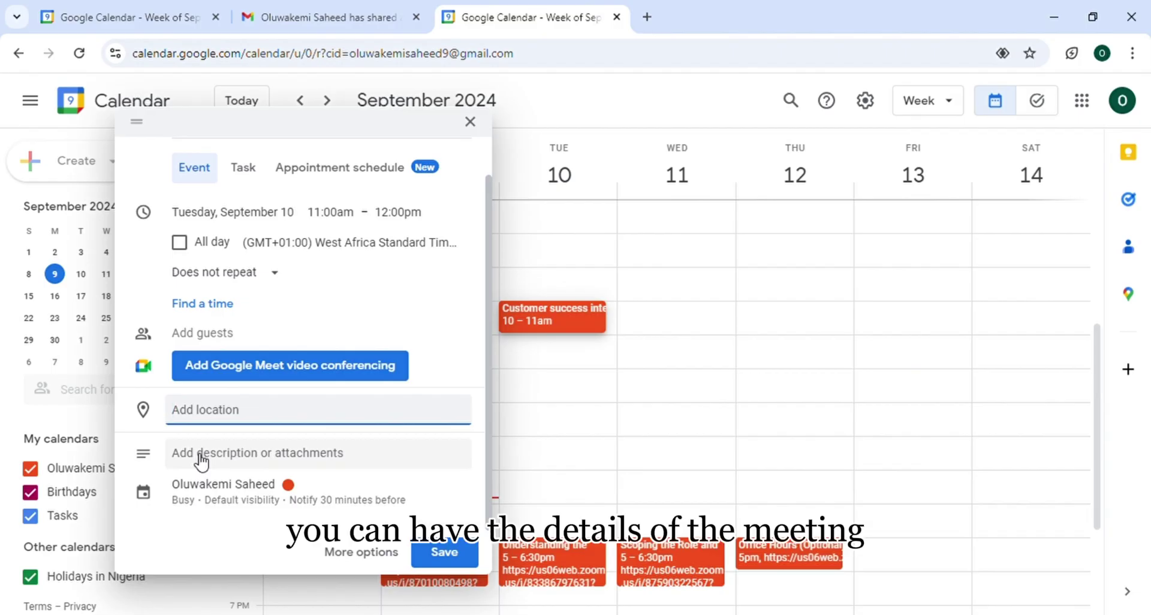
left_click(201, 459)
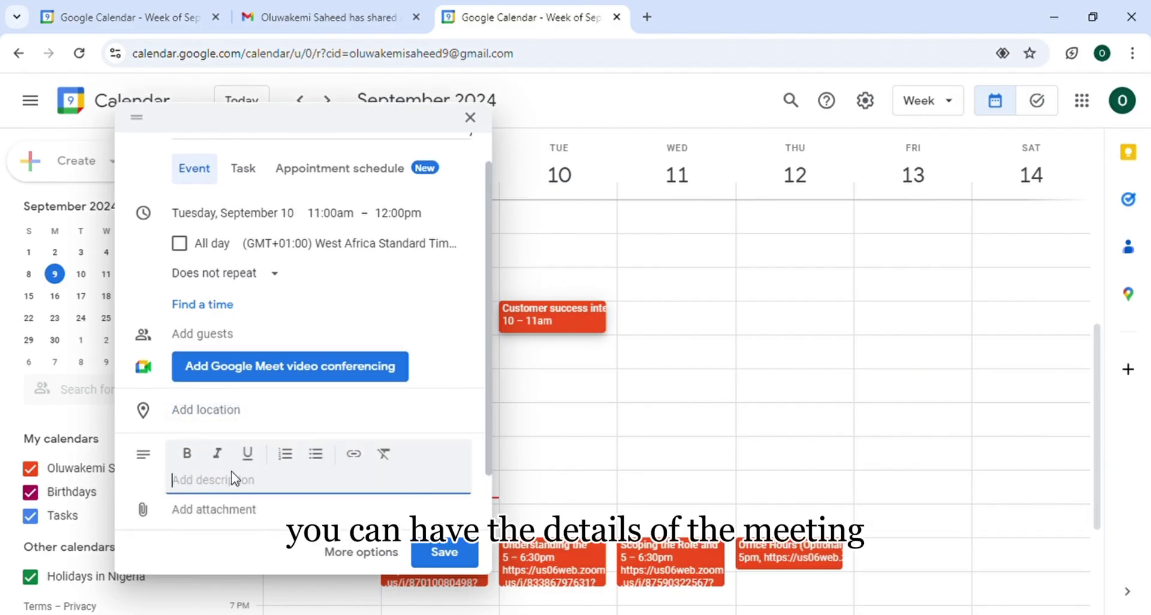
scroll(237, 478, "down", 1)
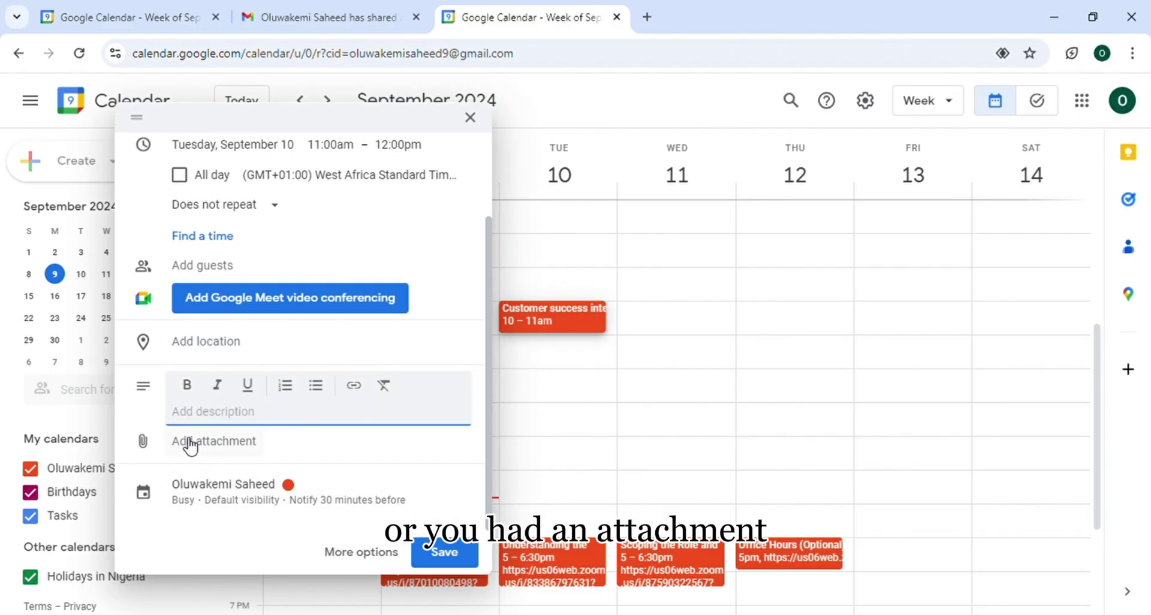
scroll(285, 200, "up", 2)
scroll(287, 201, "down", 2)
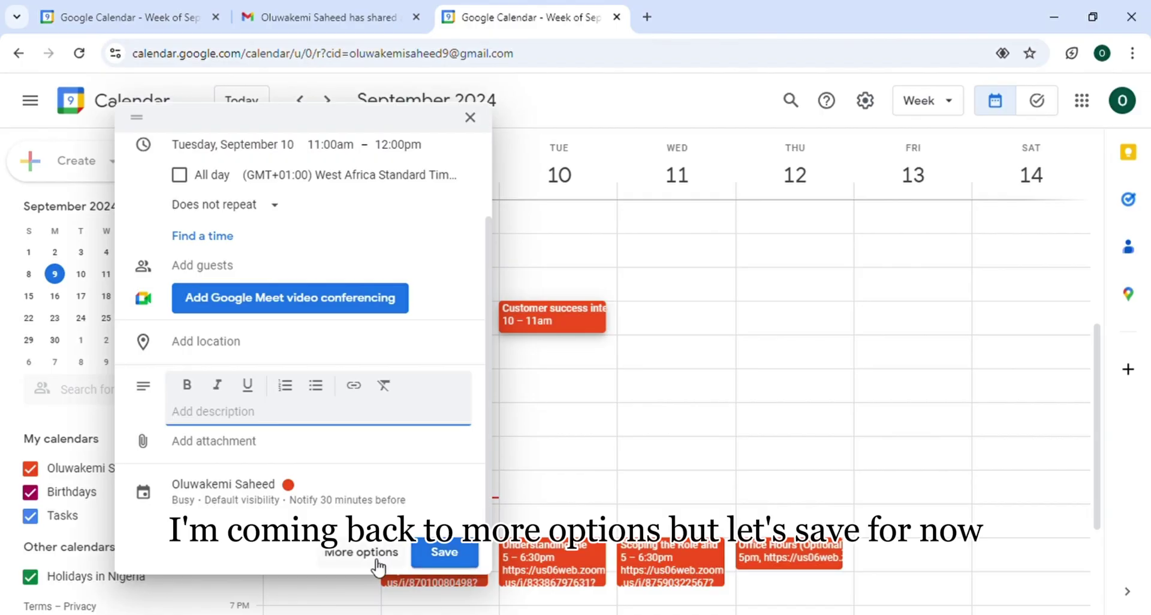
Save the Customer success interview for Tuesday, September 10, 10–11am, and review its details
left_click(438, 557)
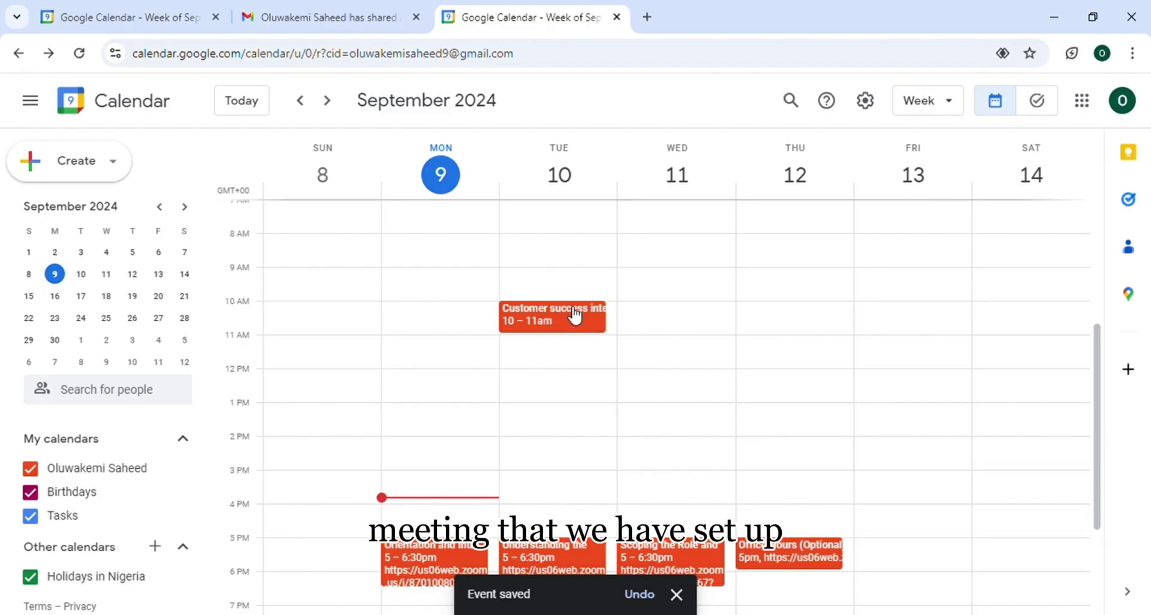
left_click(546, 320)
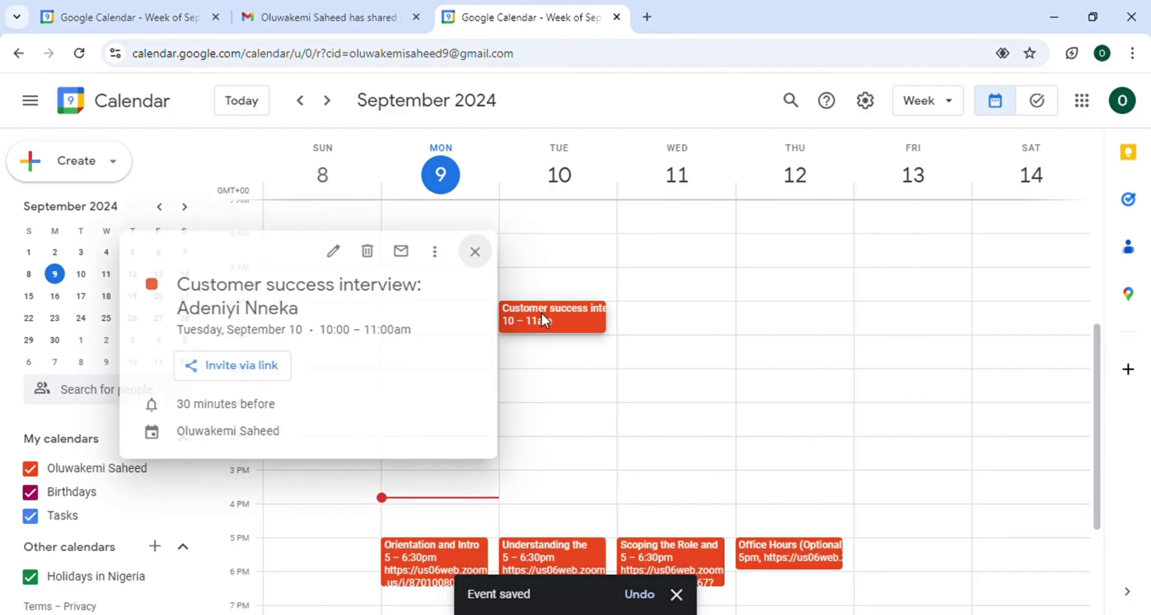
left_click(472, 254)
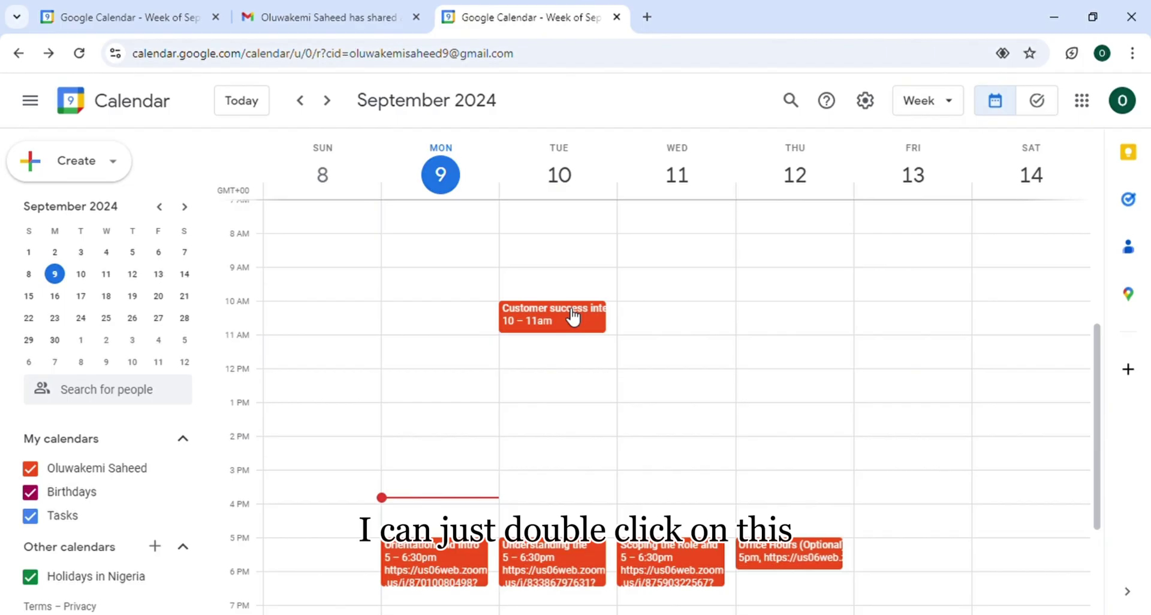
On the interview's full edit page, invite the first suggested contact as a guest
double_click(570, 315)
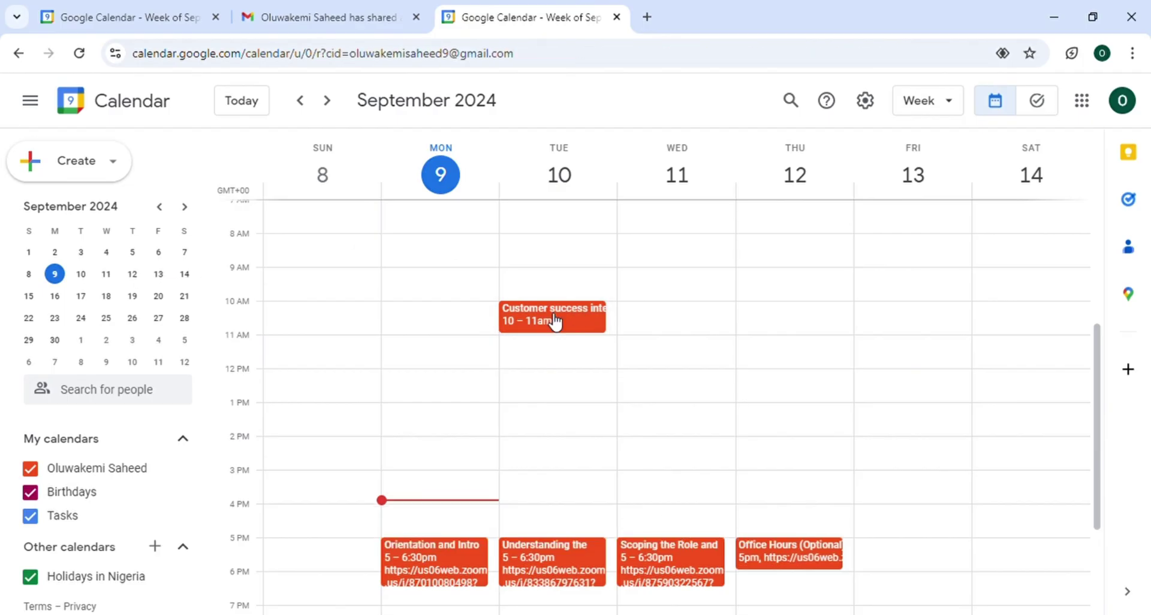
double_click(555, 322)
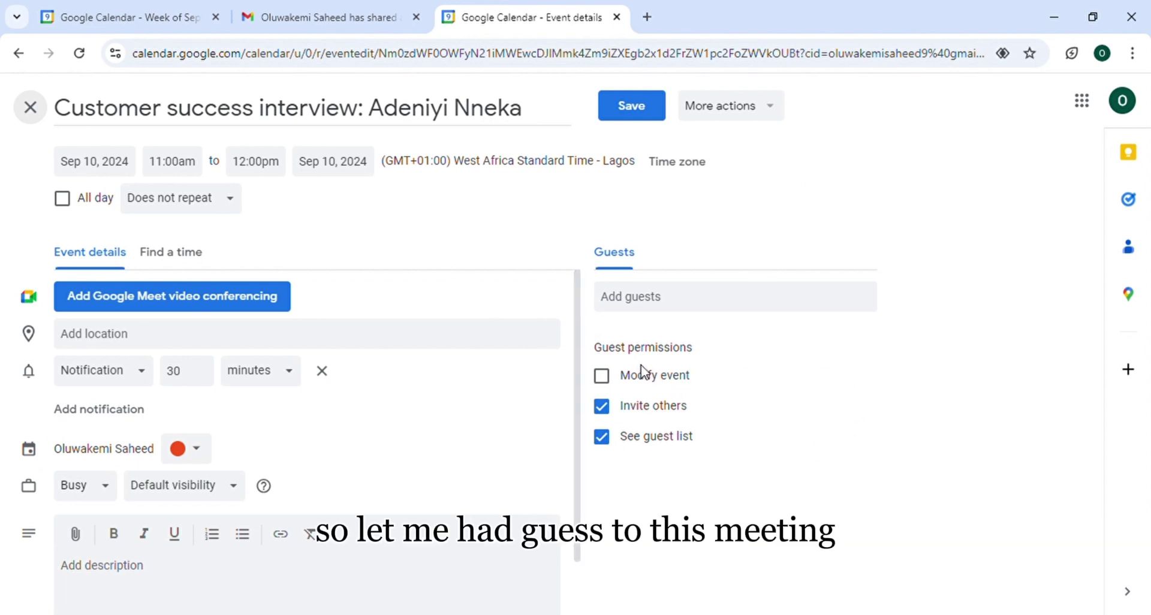
left_click(629, 300)
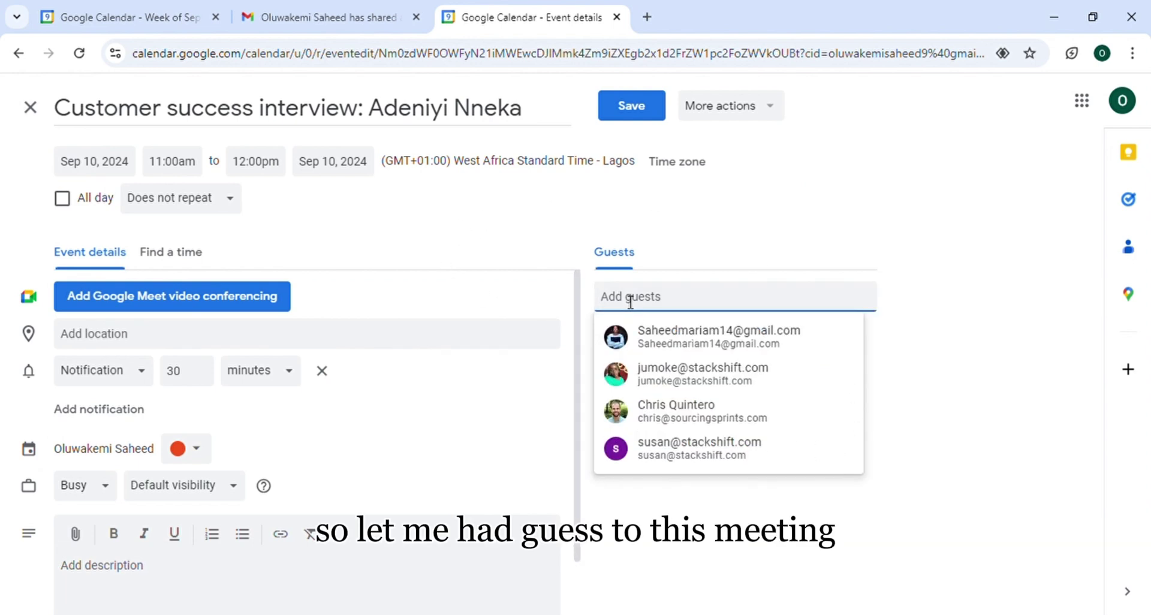
left_click(688, 336)
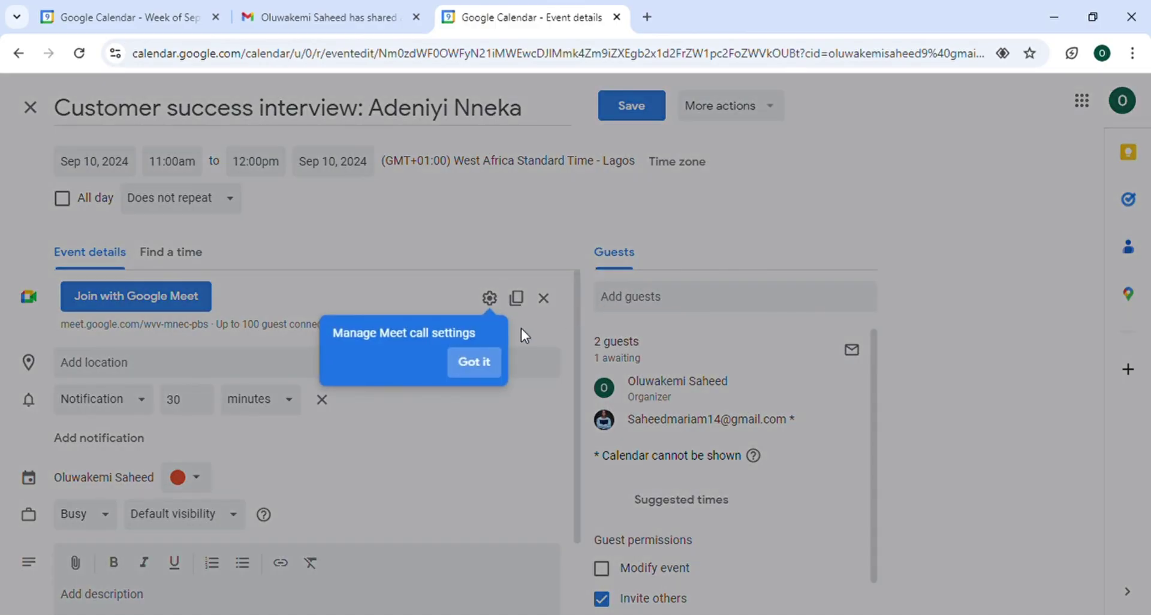
left_click(491, 376)
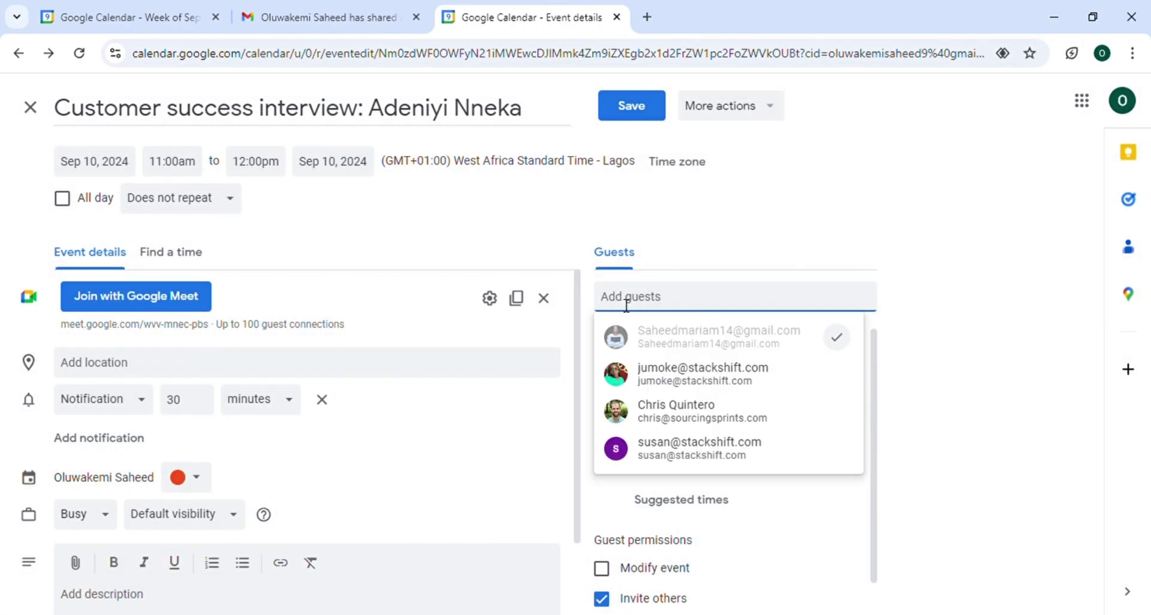
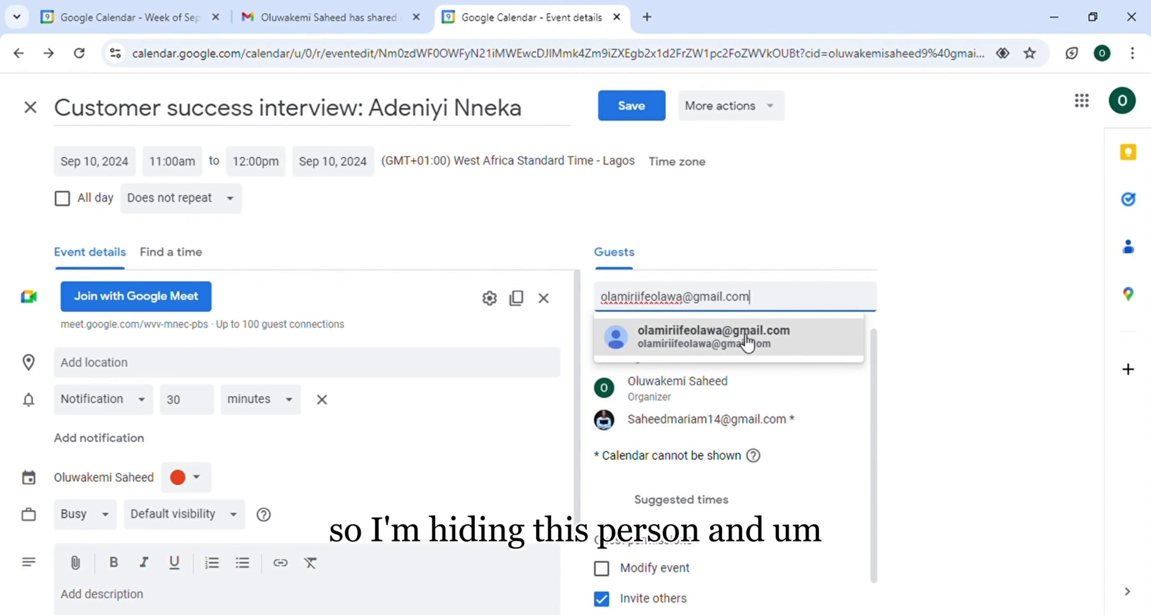
Add another guest by entering their e-mail address and choosing the suggestion
left_click(742, 340)
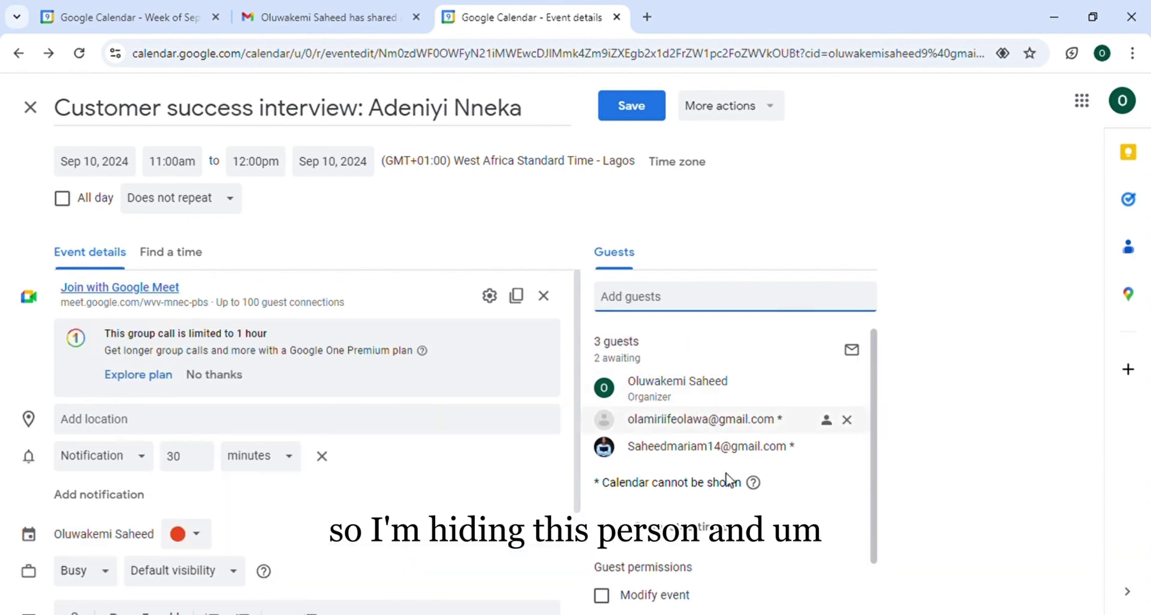
Tick Modify event under Guest permissions, leaving the interview set to Does not repeat
scroll(728, 579, "down", 1)
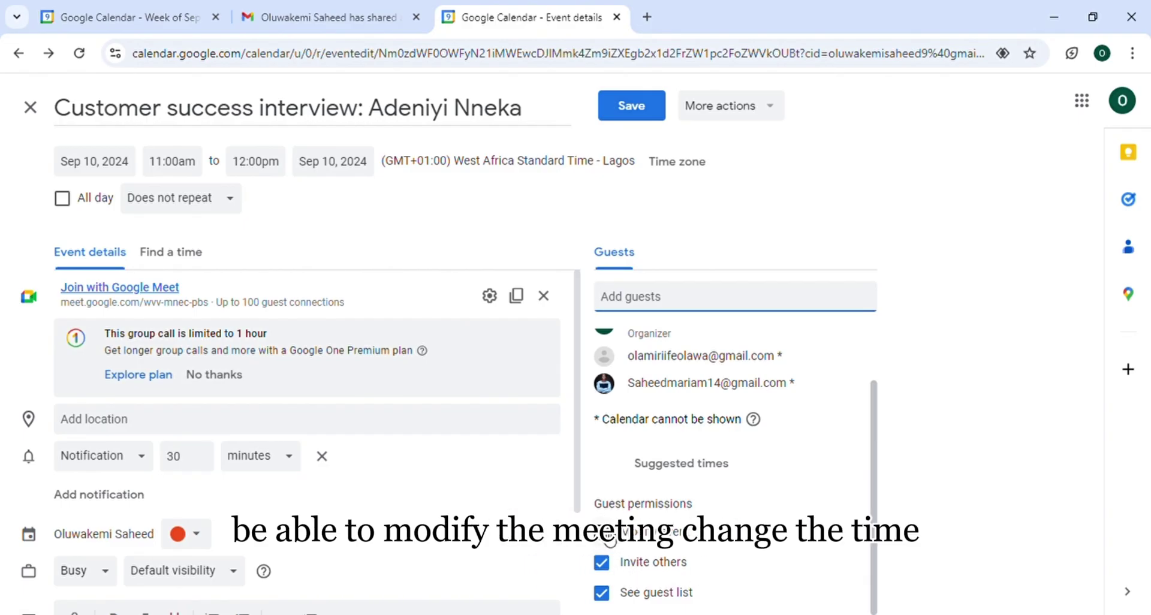
left_click(608, 538)
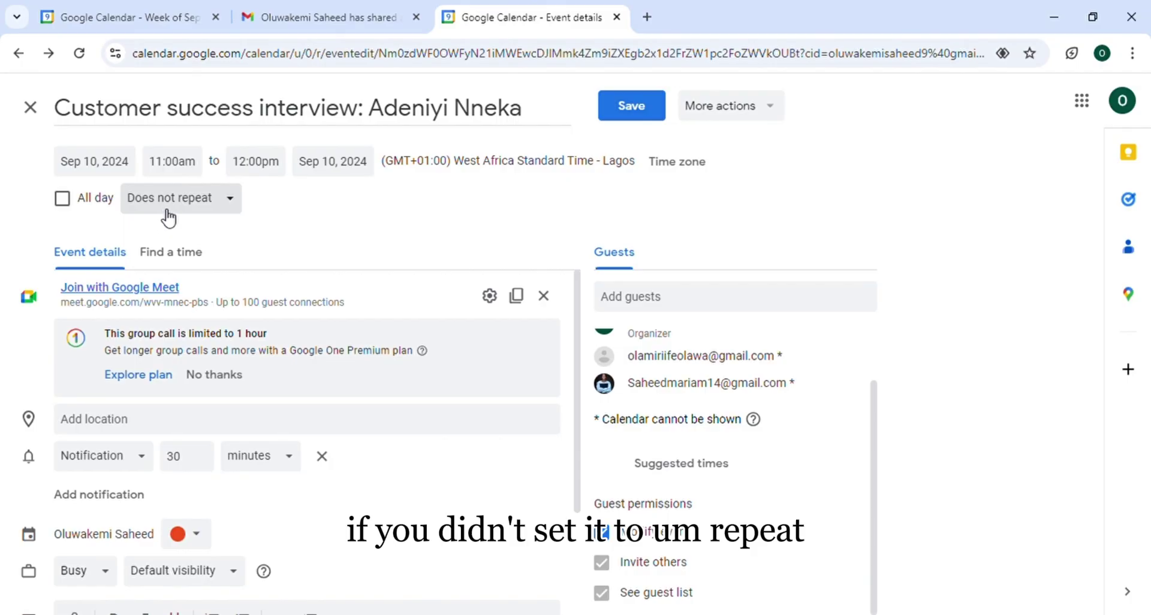
left_click(202, 210)
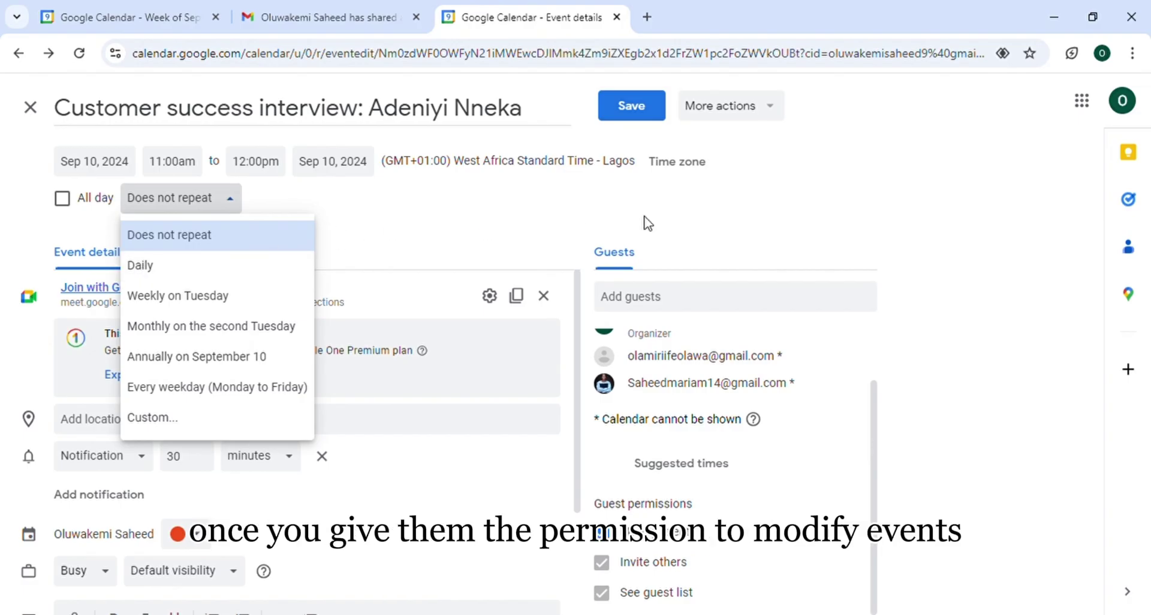
left_click(577, 168)
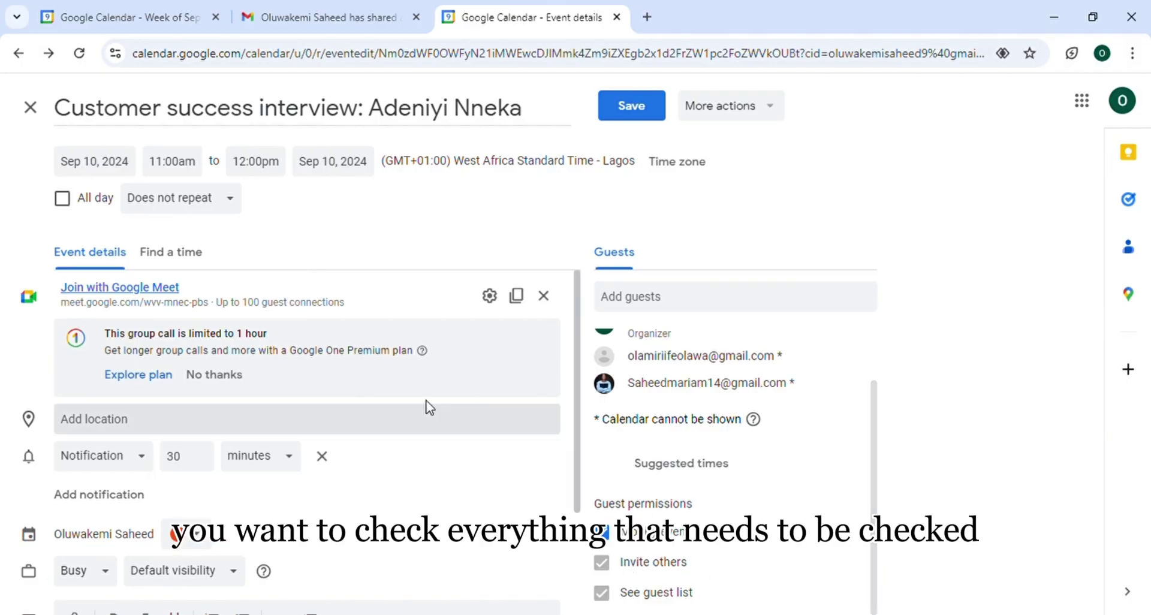
scroll(525, 543, "down", 3)
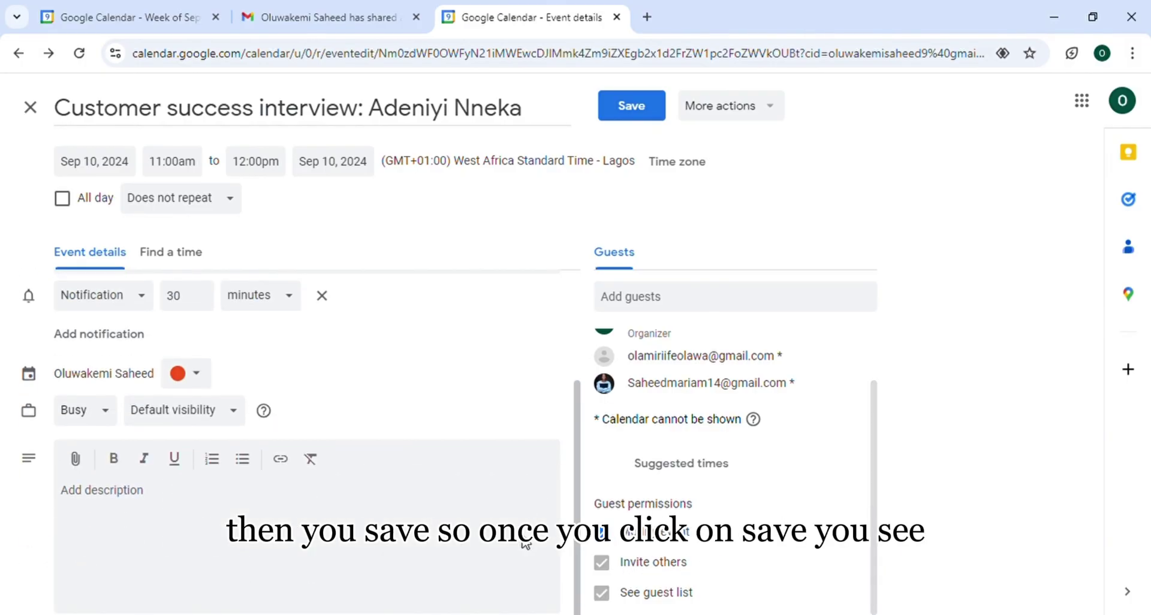
Save the interview's guest and permission changes and send invitation emails to guests
left_click(640, 103)
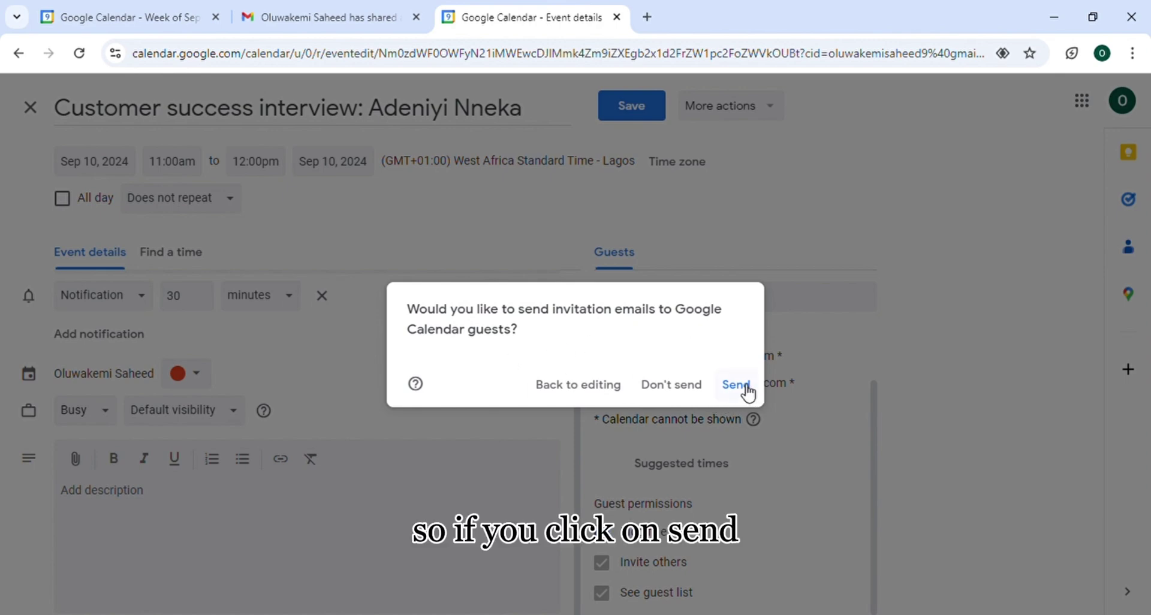
left_click(748, 393)
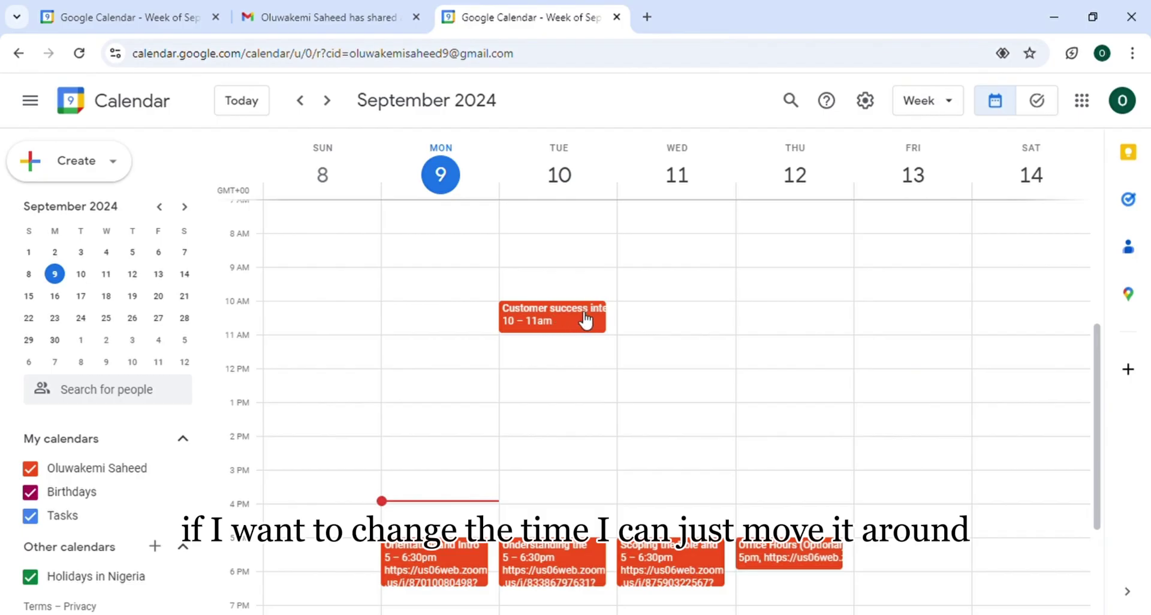
Move the interview to Thursday 12 at 11:15am–12:15pm and send update emails
left_click_drag(586, 320, 793, 358)
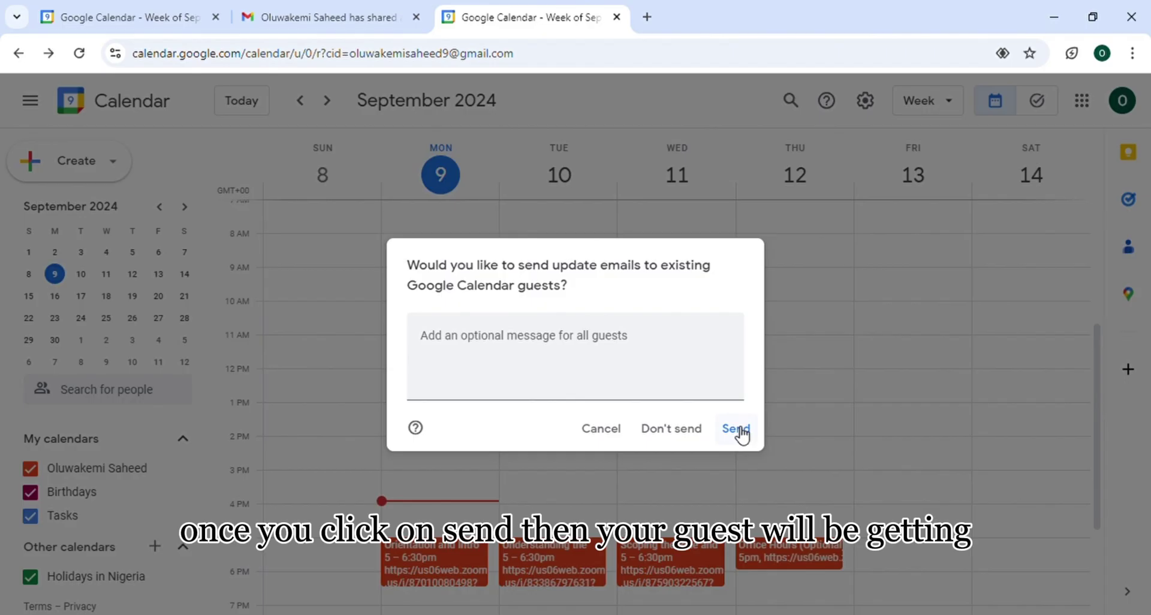
left_click(738, 429)
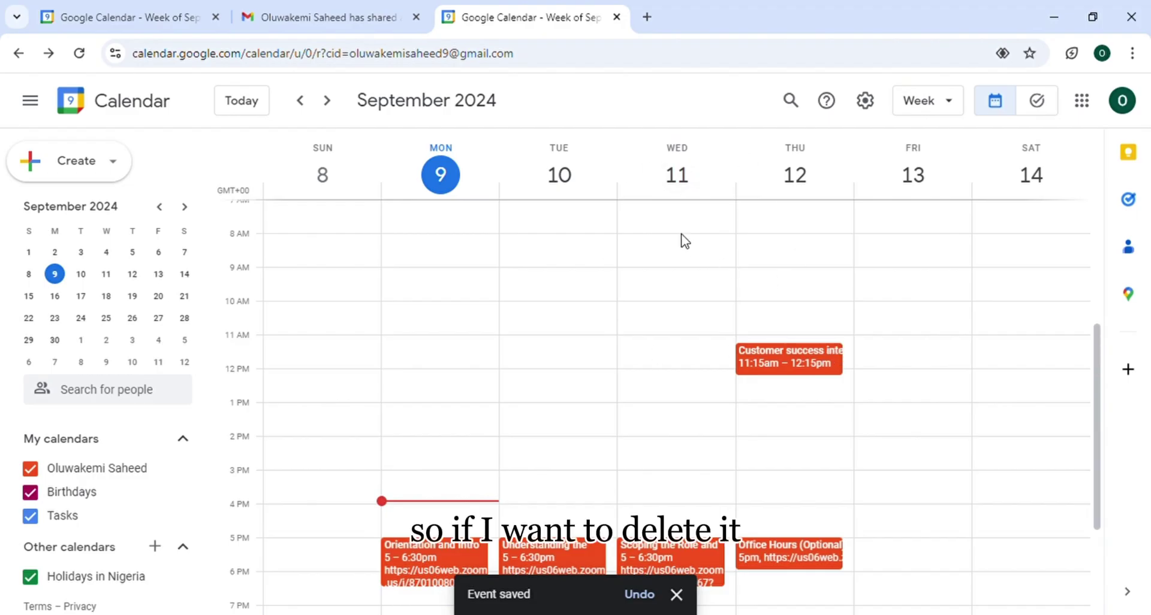
Delete the Customer success interview from Thursday 12, confirming the cancellation emails
right_click(777, 369)
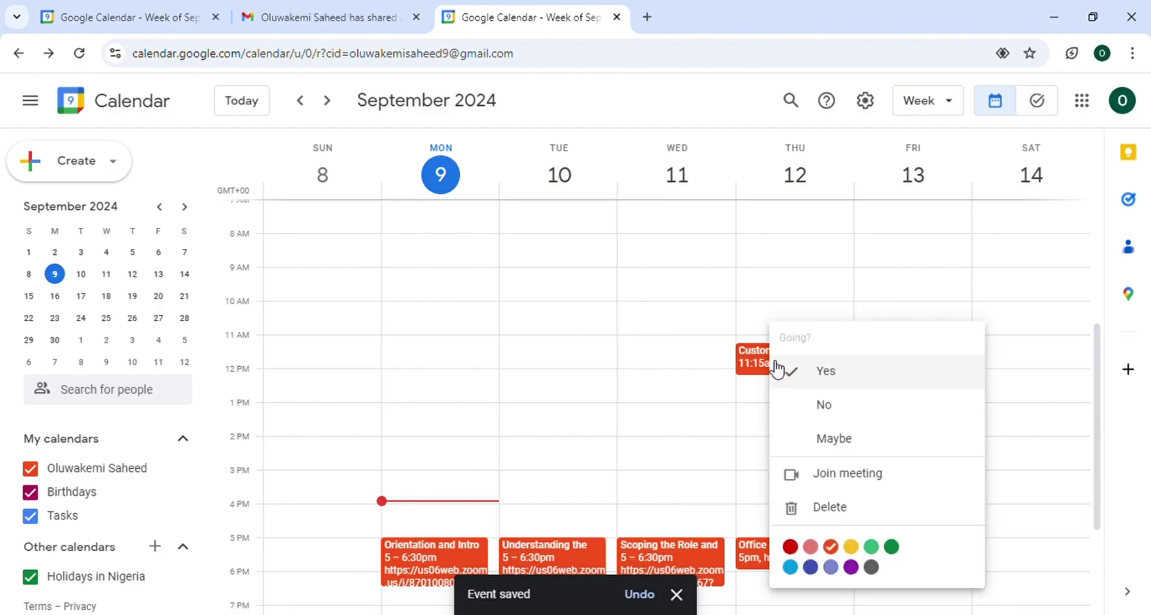
left_click(762, 364)
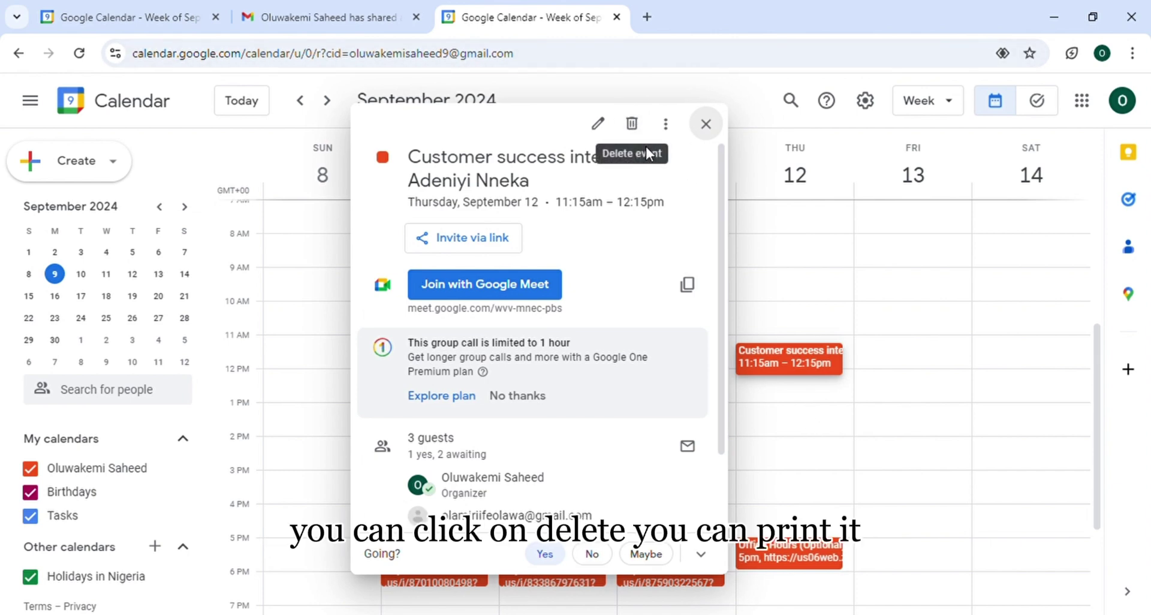
left_click(666, 125)
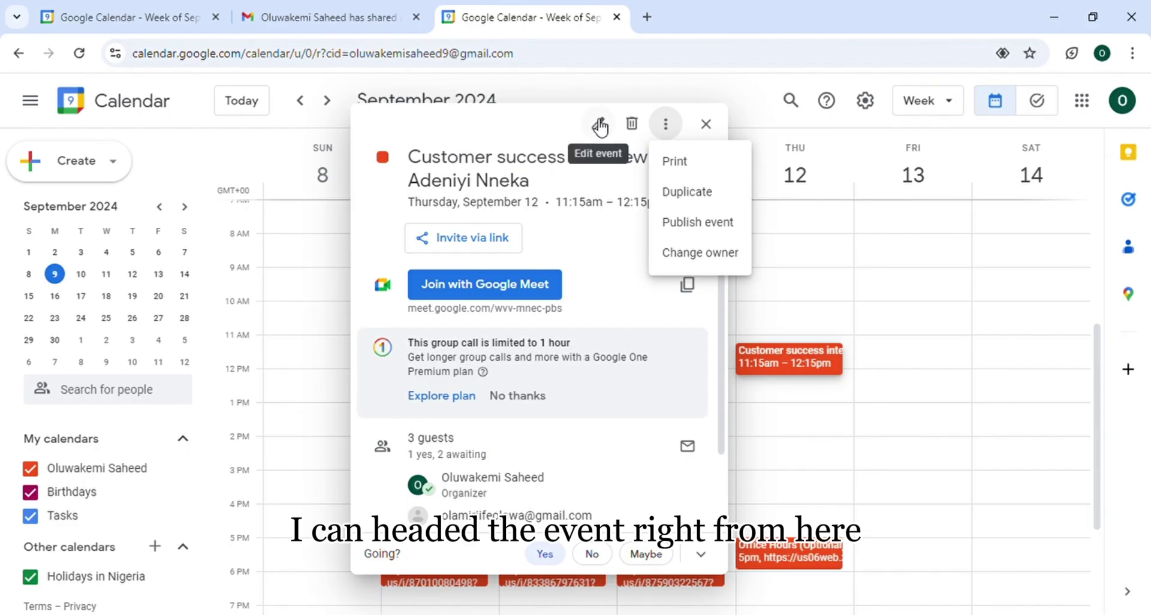
left_click(631, 125)
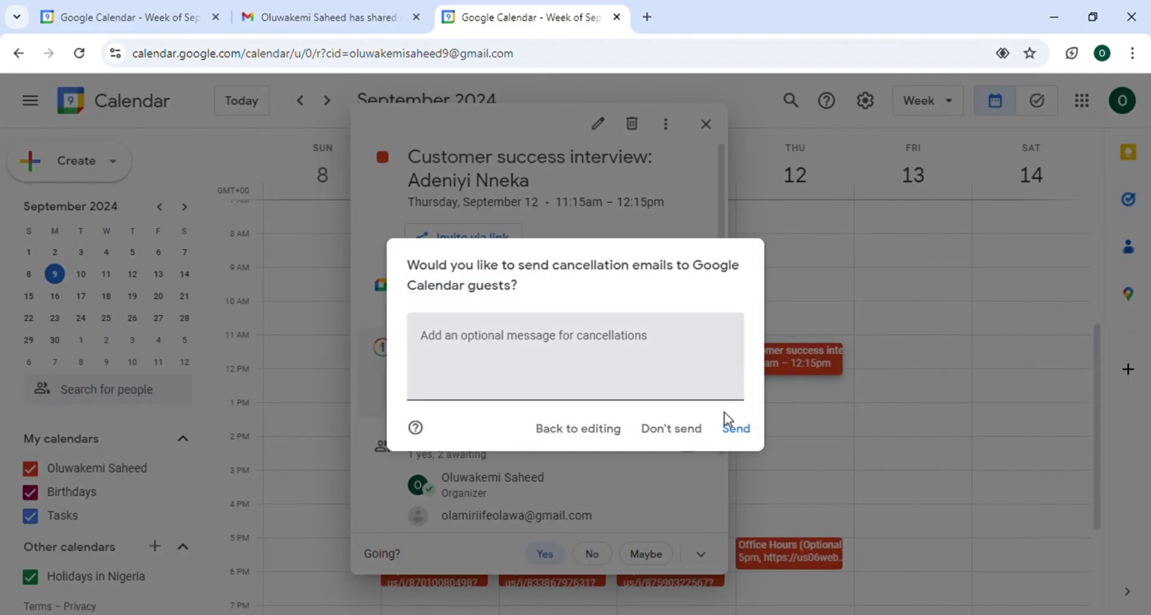
left_click(733, 429)
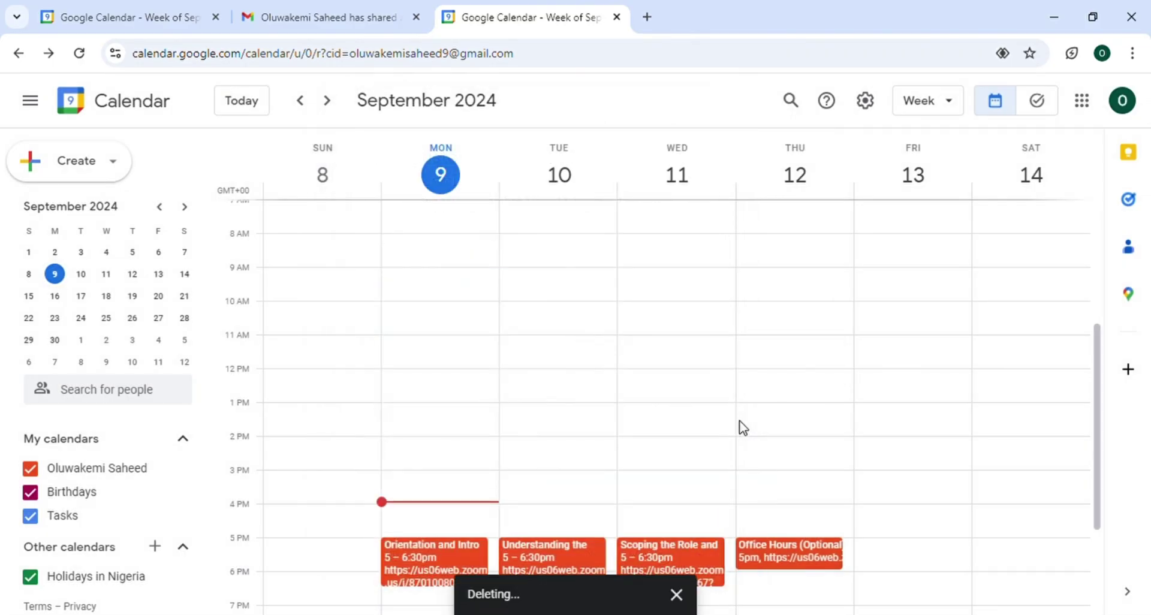
left_click(867, 103)
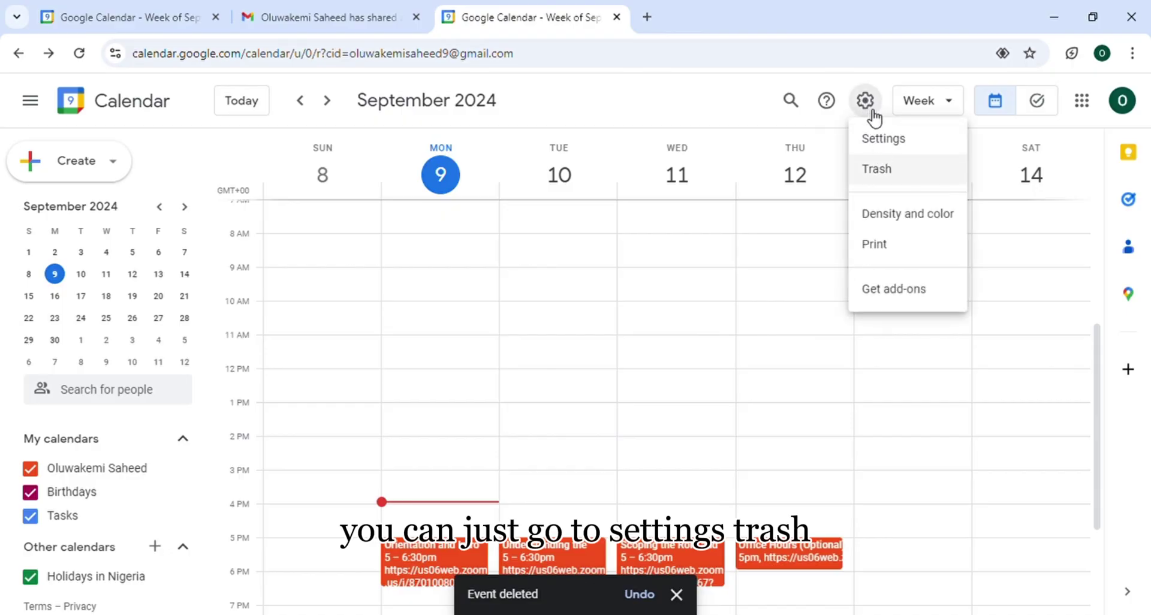
left_click(881, 175)
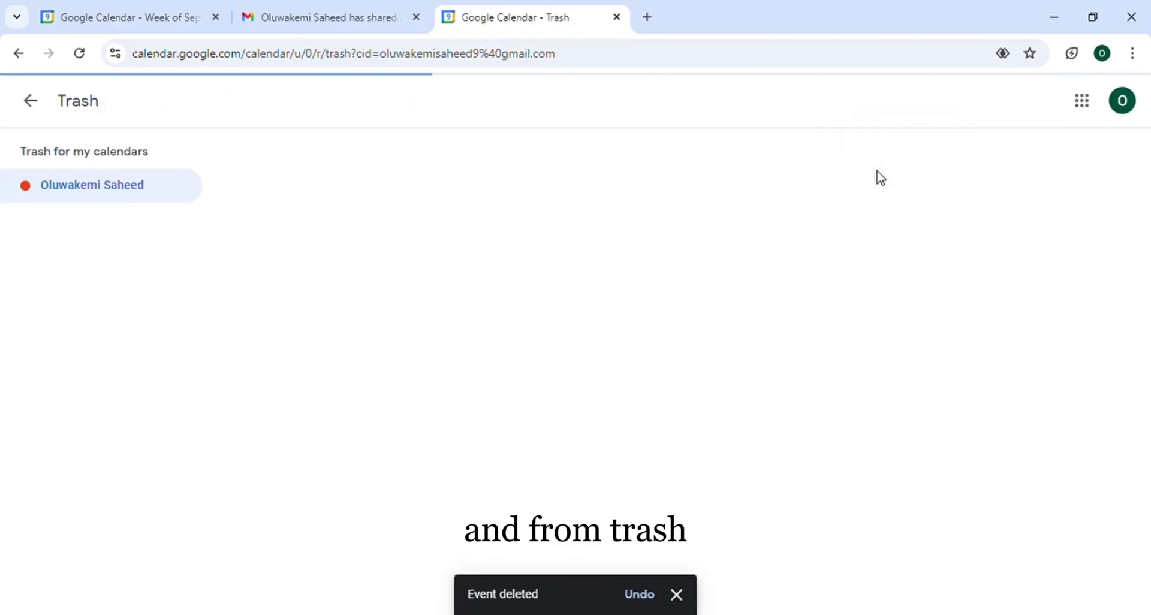
mouse_move(1123, 260)
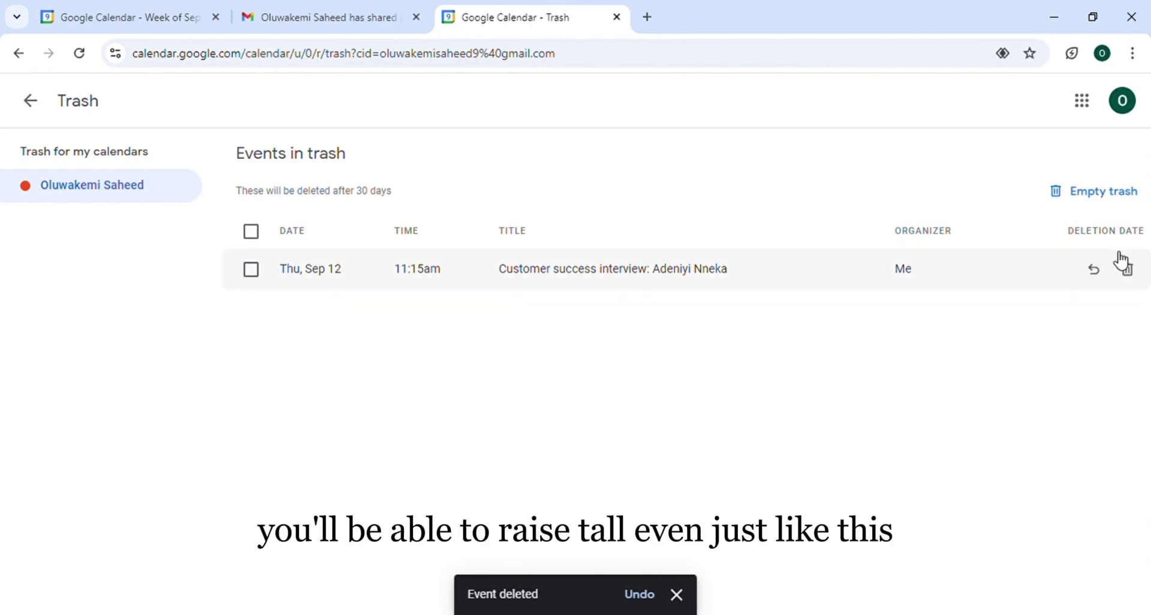
left_click(1094, 271)
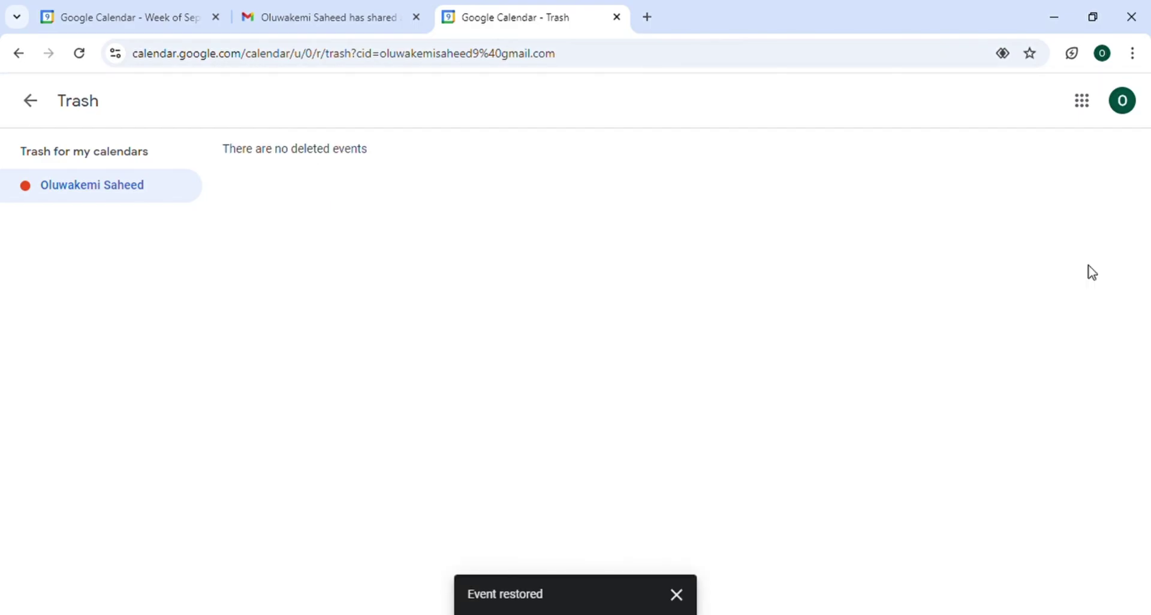
left_click(31, 104)
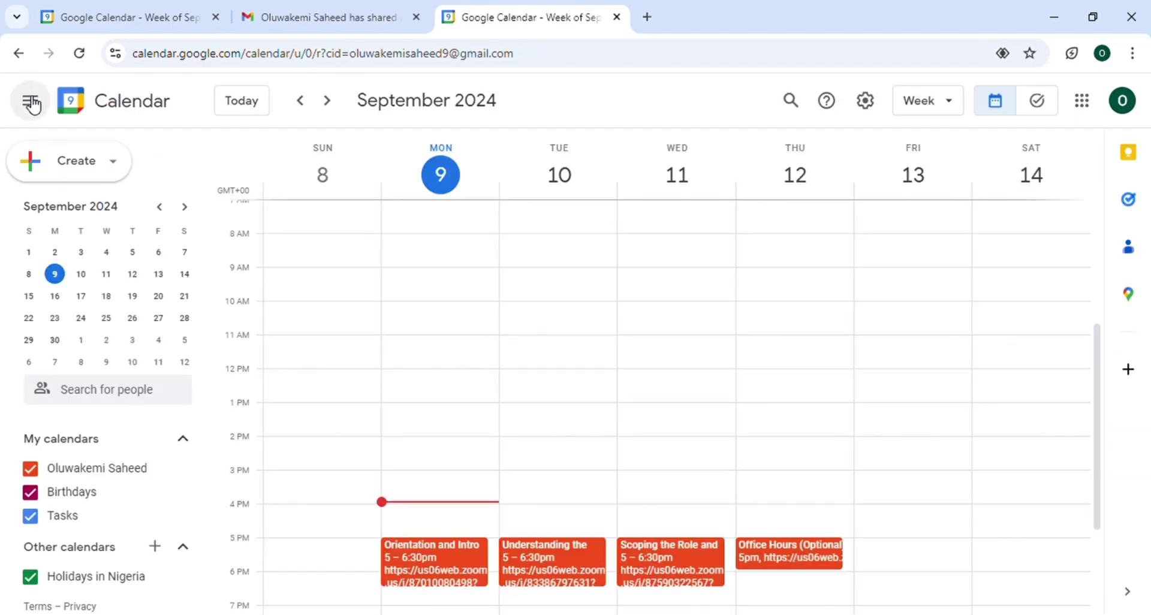
scroll(573, 316, "down", 3)
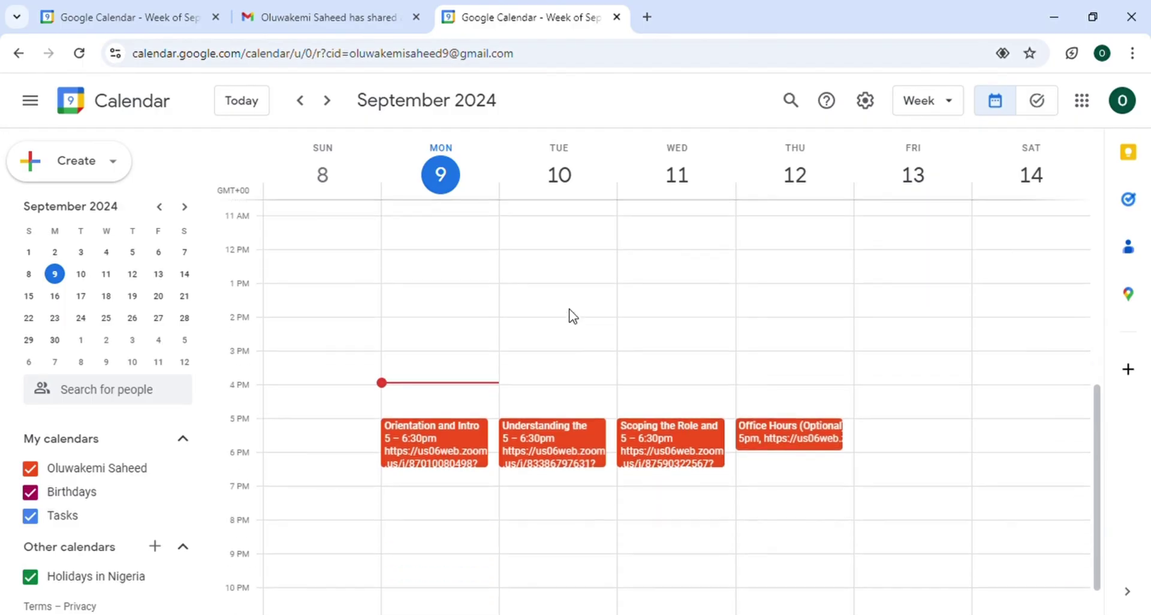
scroll(573, 316, "up", 7)
scroll(573, 315, "down", 5)
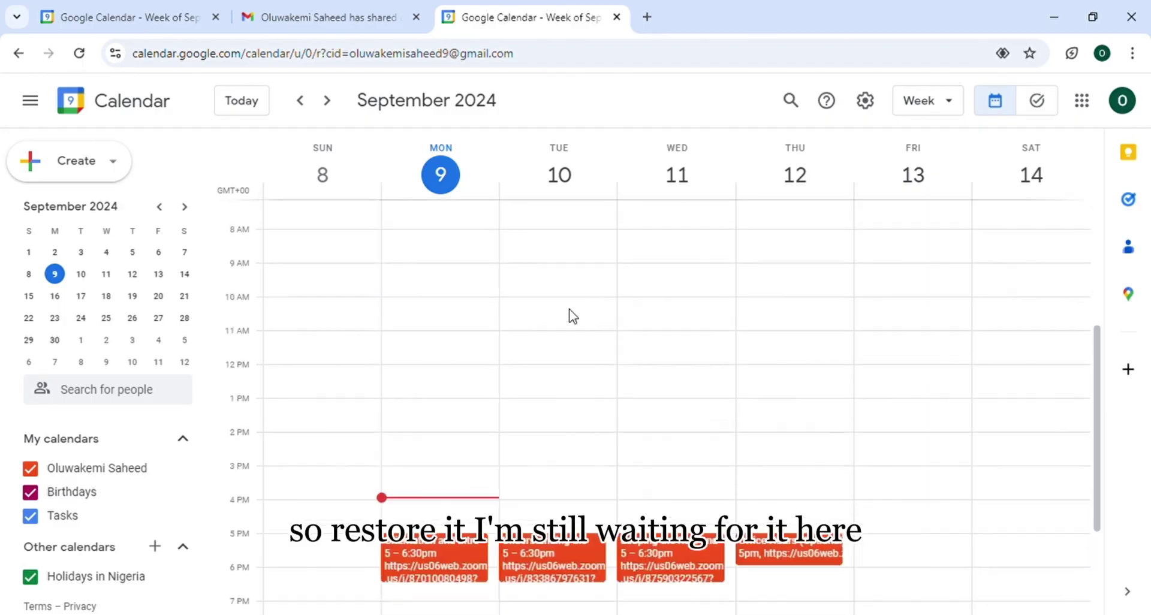
scroll(573, 316, "up", 1)
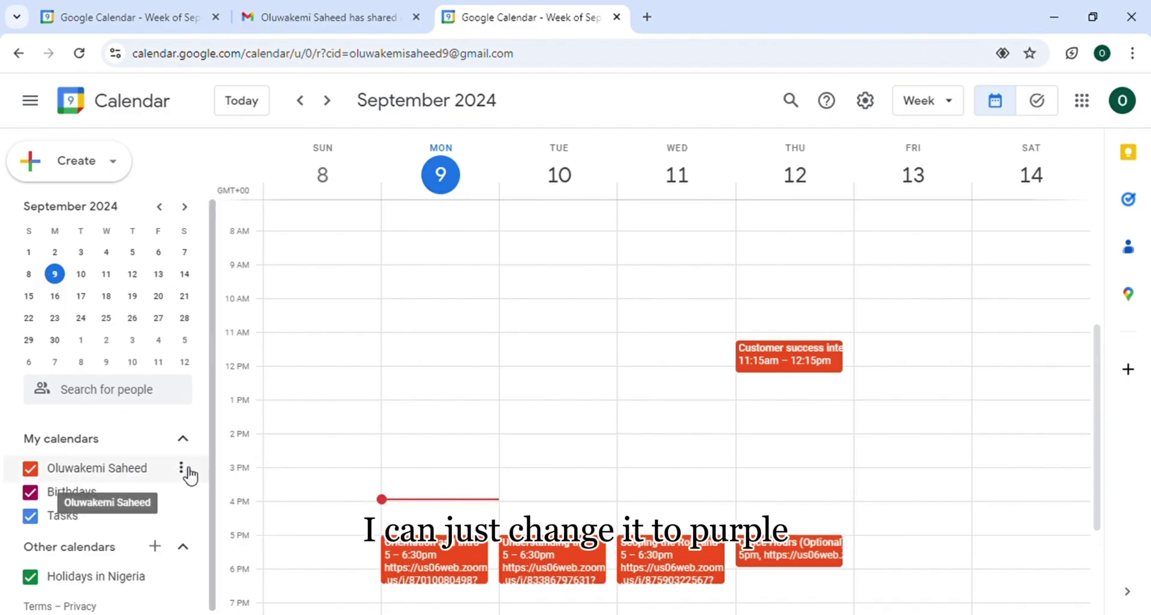
left_click(185, 473)
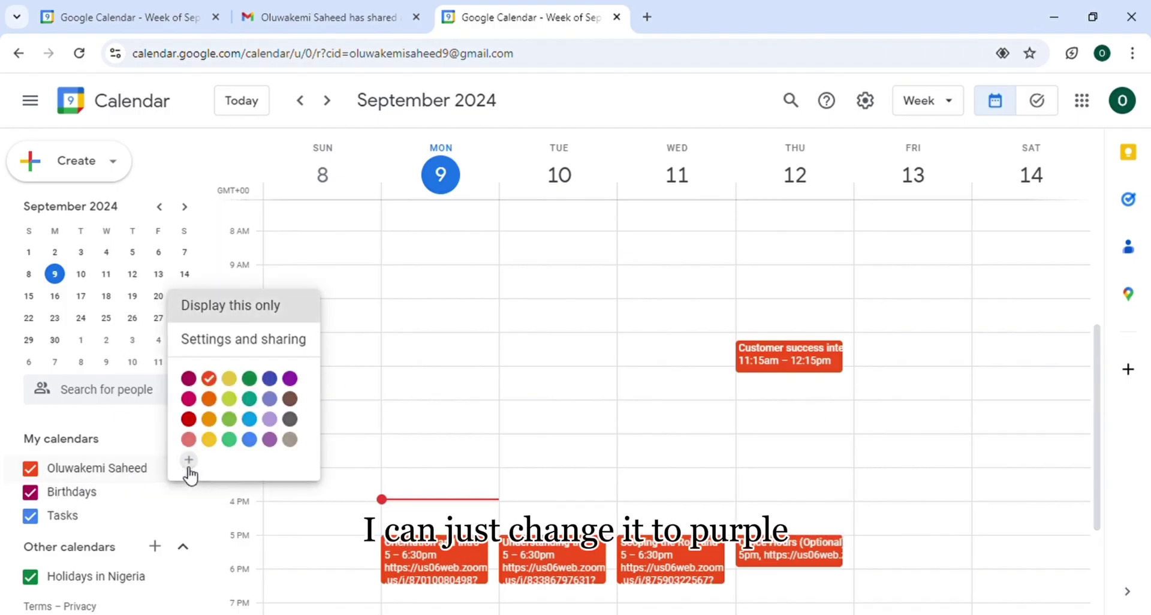
left_click(188, 379)
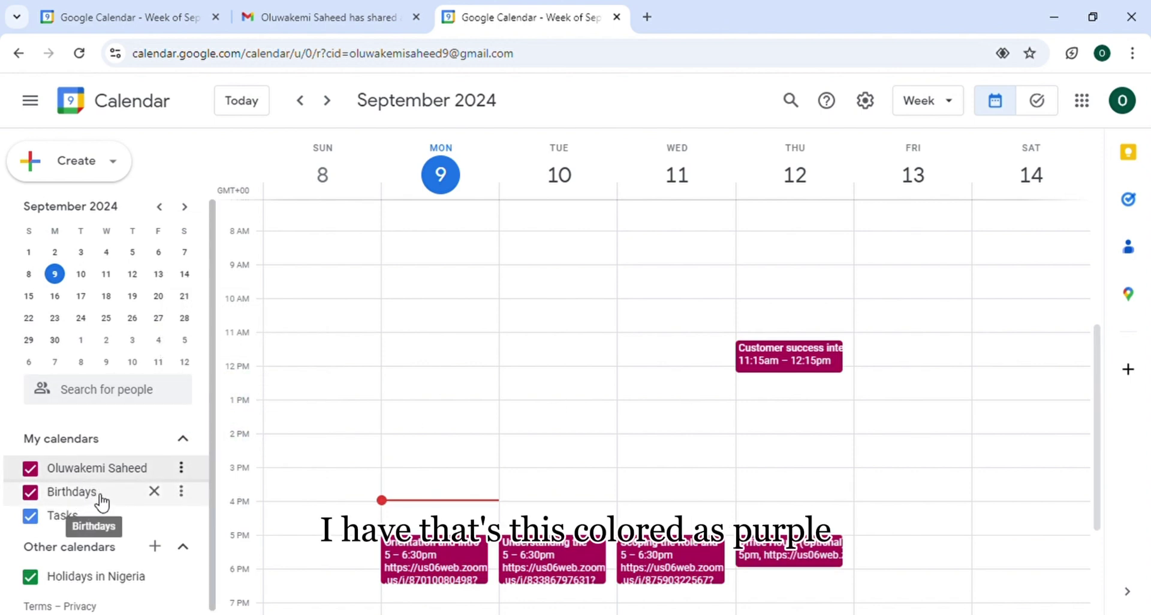
left_click(180, 470)
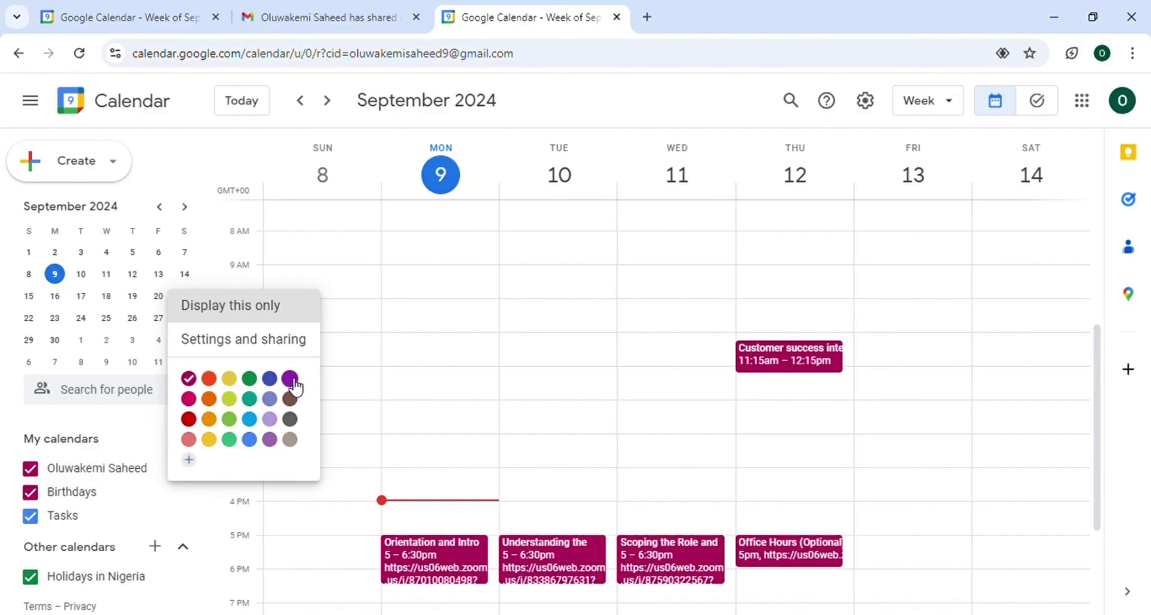
left_click(269, 379)
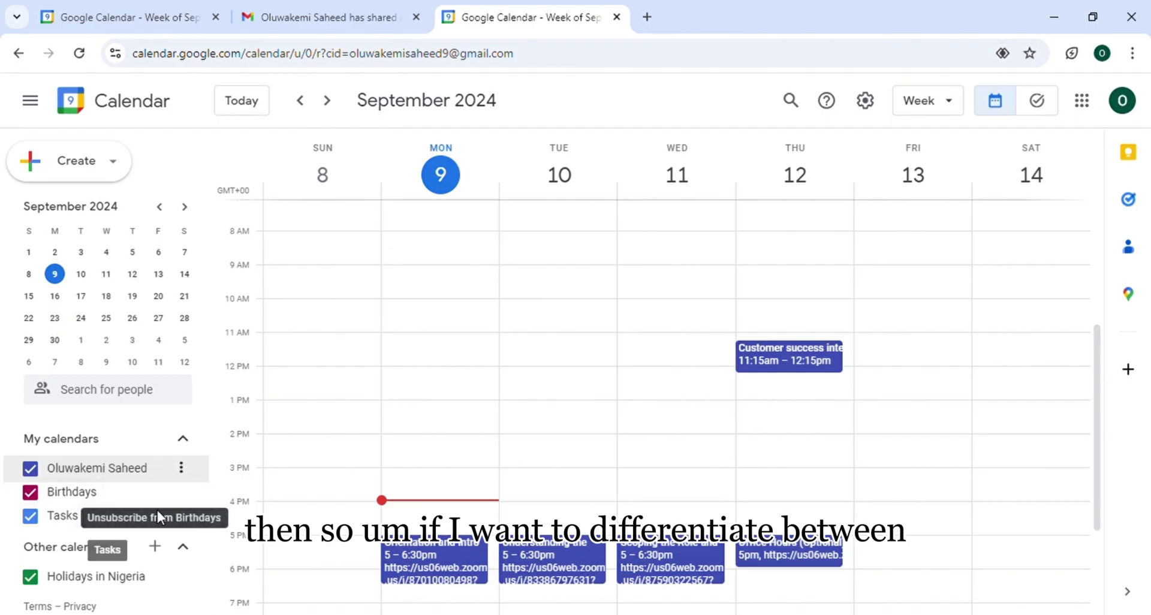
left_click(189, 476)
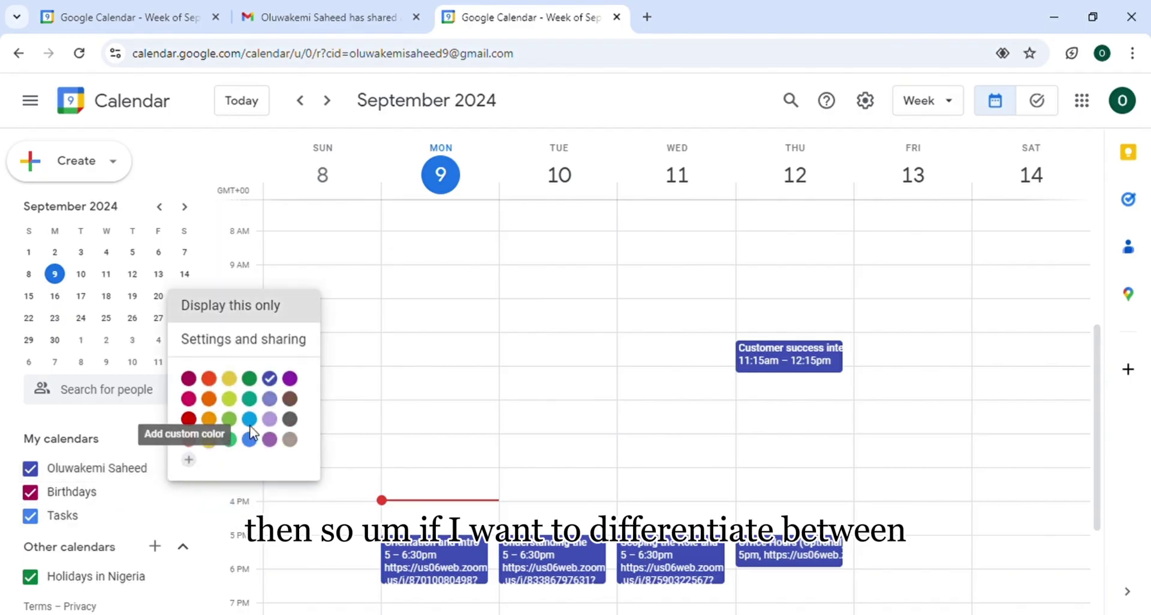
left_click(229, 401)
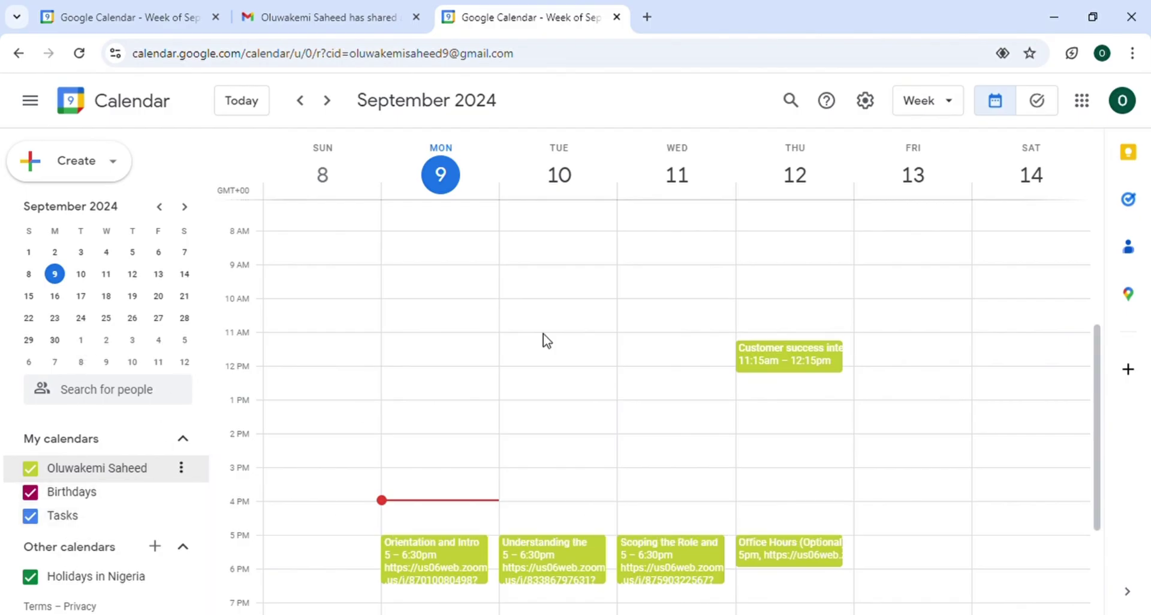
left_click(181, 468)
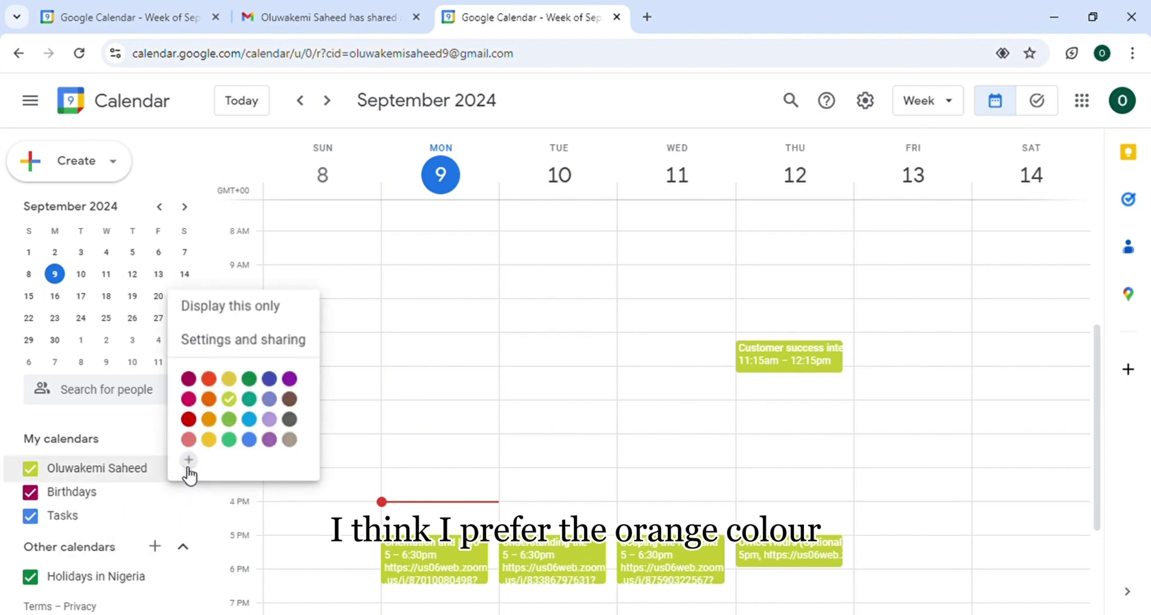
left_click(214, 378)
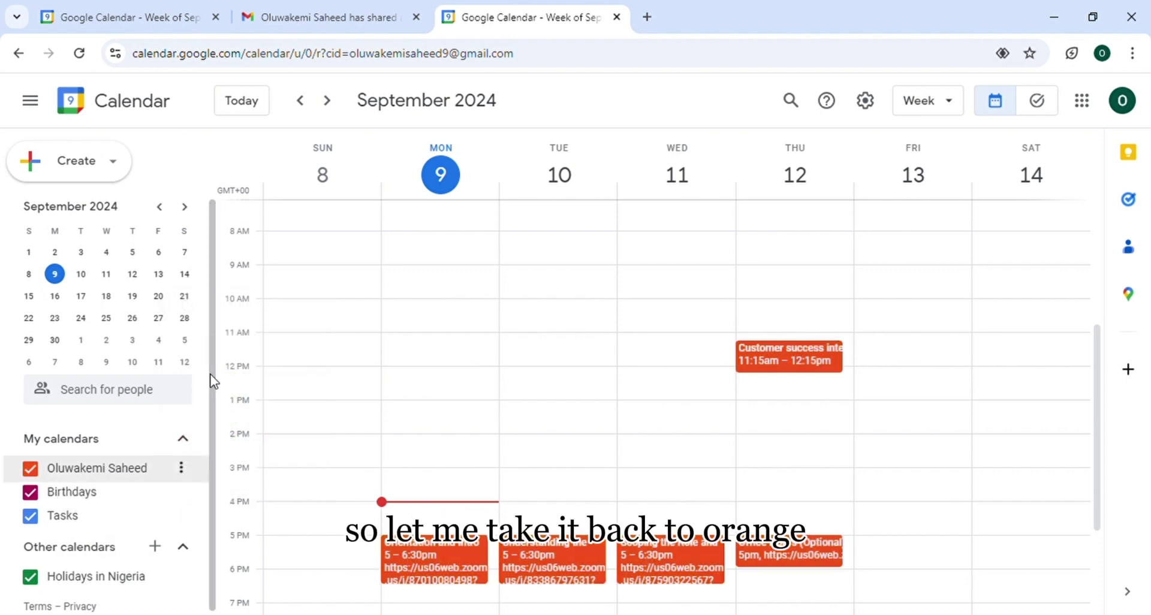
Open Settings, keeping language English (US) and country United States, and scroll to Time zone
left_click(876, 101)
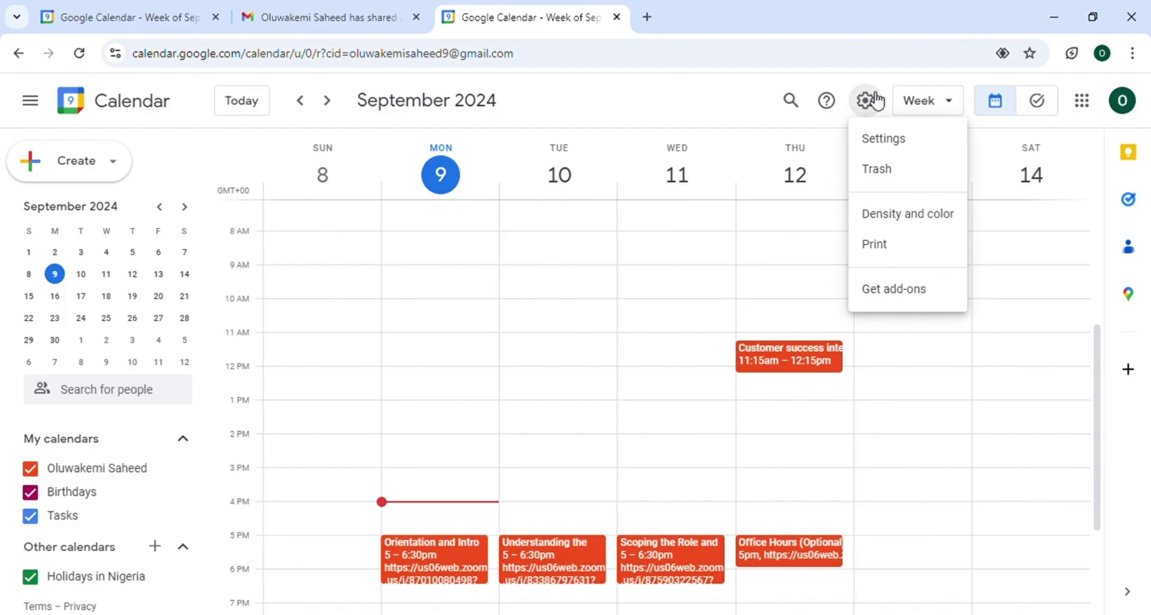
left_click(879, 143)
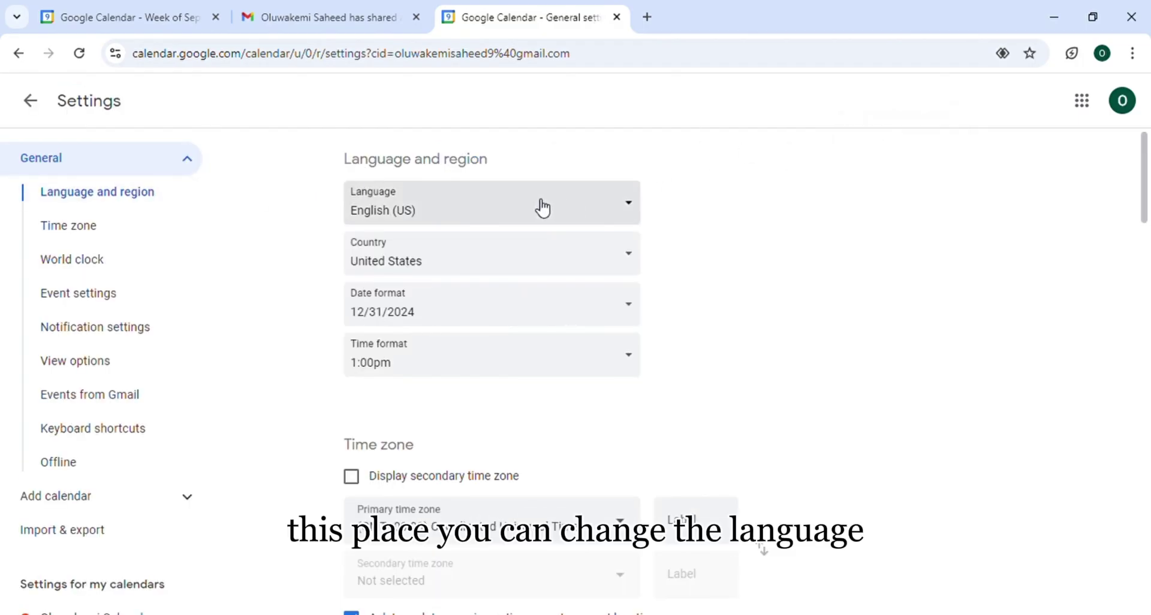
left_click(575, 216)
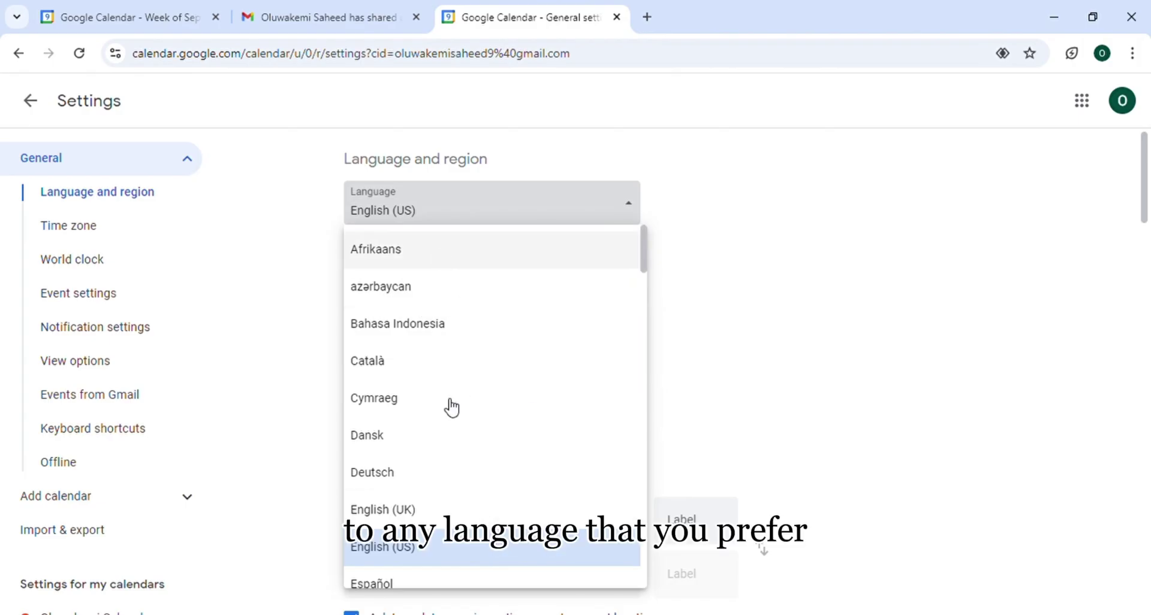
left_click(789, 187)
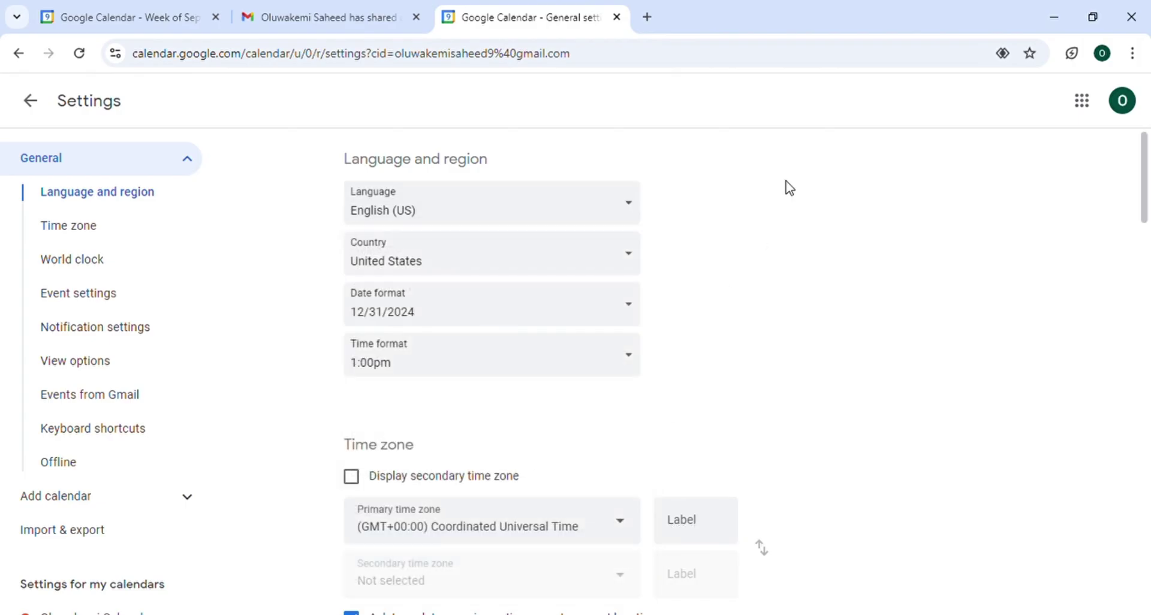
left_click(529, 250)
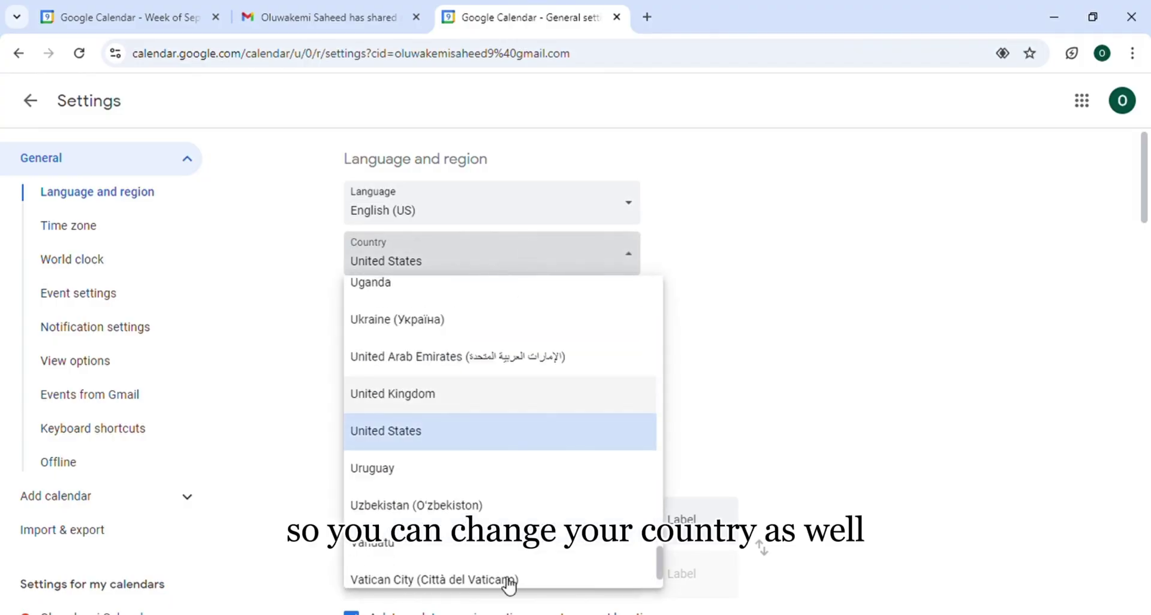
left_click(844, 209)
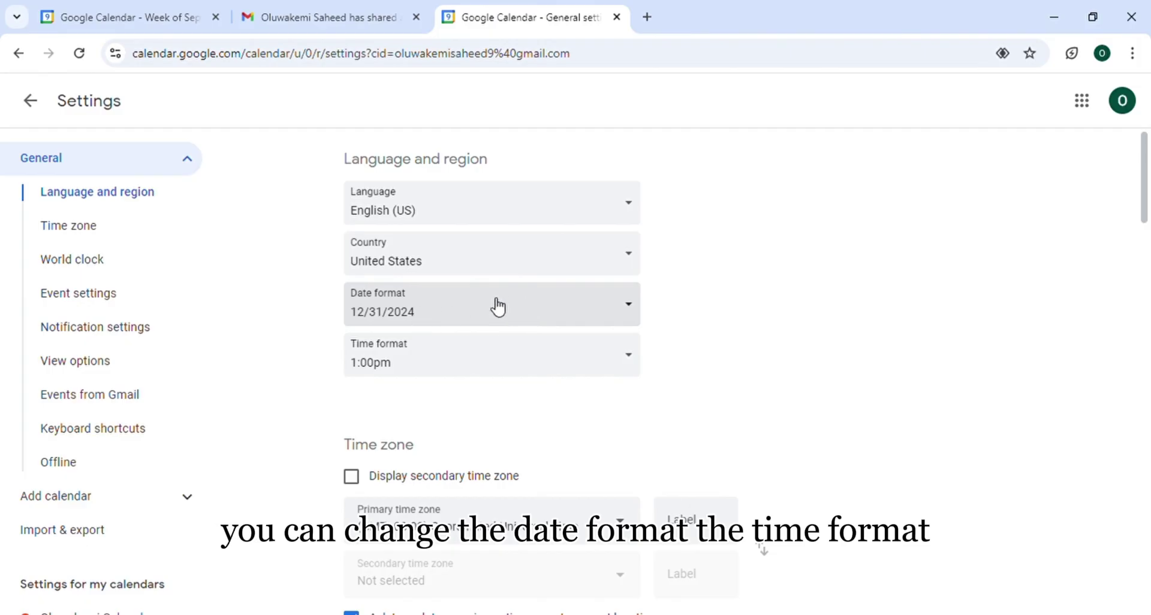
scroll(590, 391, "down", 1)
scroll(593, 391, "down", 3)
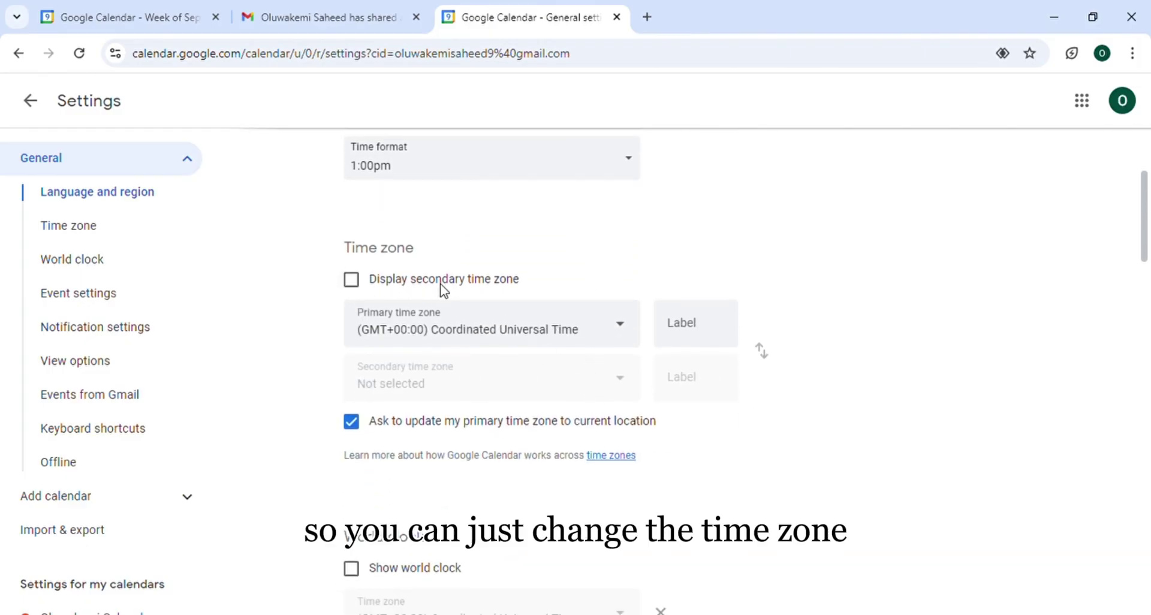
Set the primary time zone to (GMT+01:00) West Africa Standard Time – Lagos
left_click(620, 331)
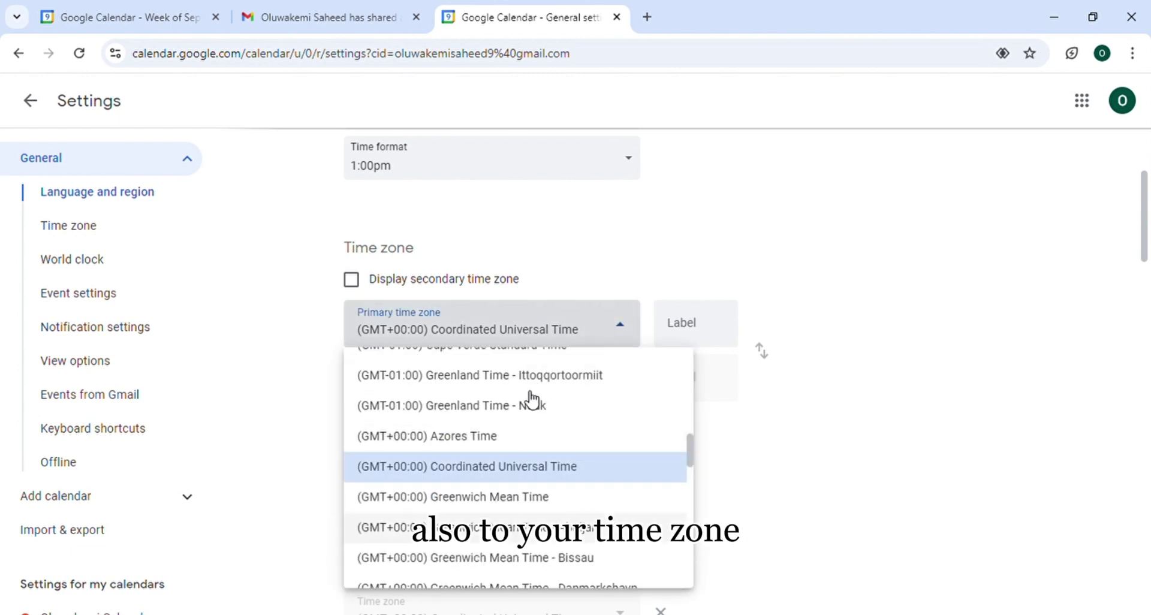
scroll(529, 480, "down", 15)
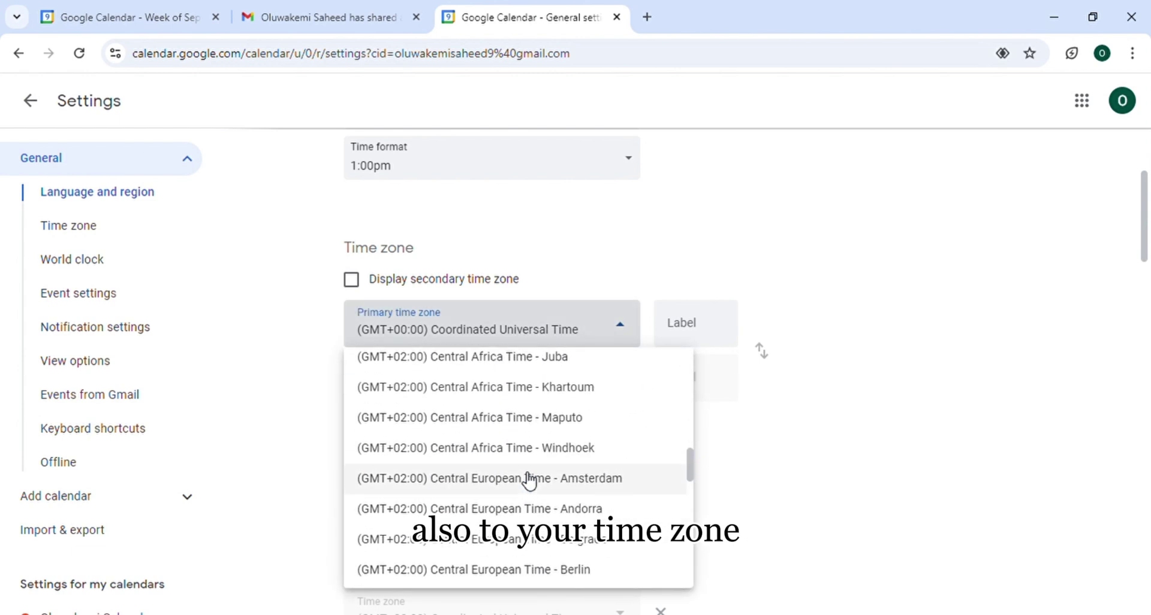
scroll(529, 480, "down", 10)
scroll(529, 479, "down", 8)
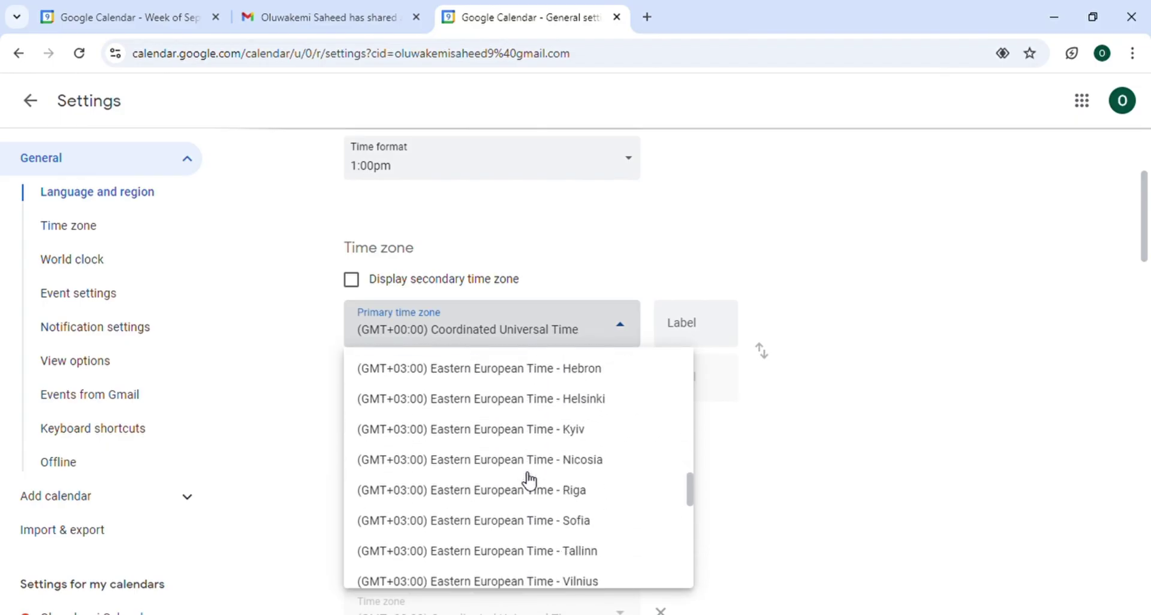
scroll(528, 480, "down", 10)
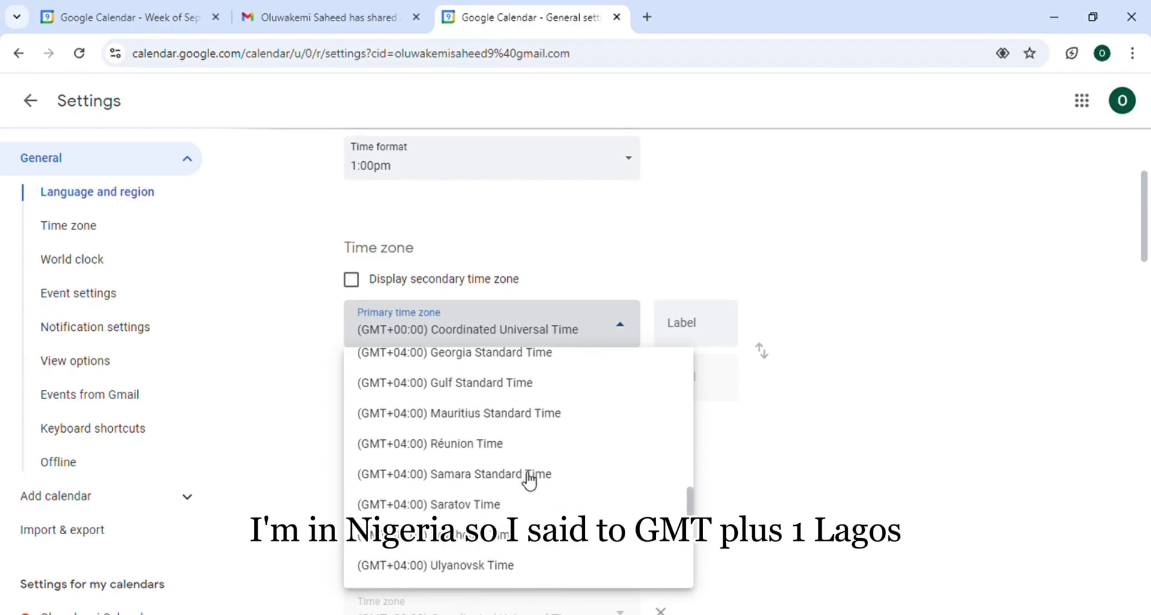
scroll(528, 480, "down", 4)
scroll(528, 479, "up", 10)
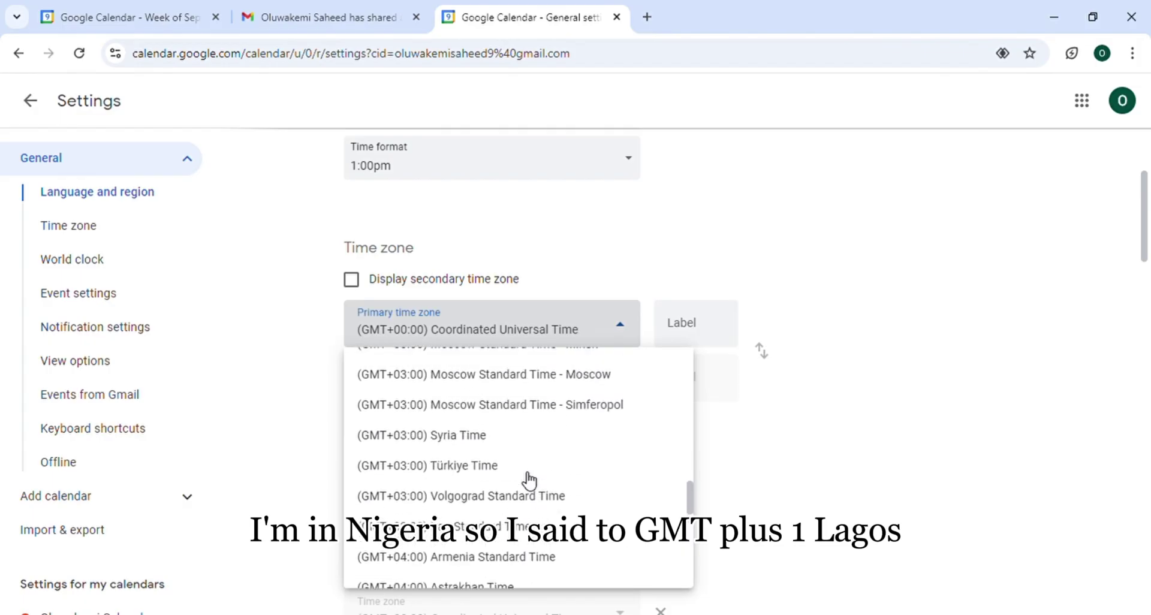
scroll(529, 480, "up", 4)
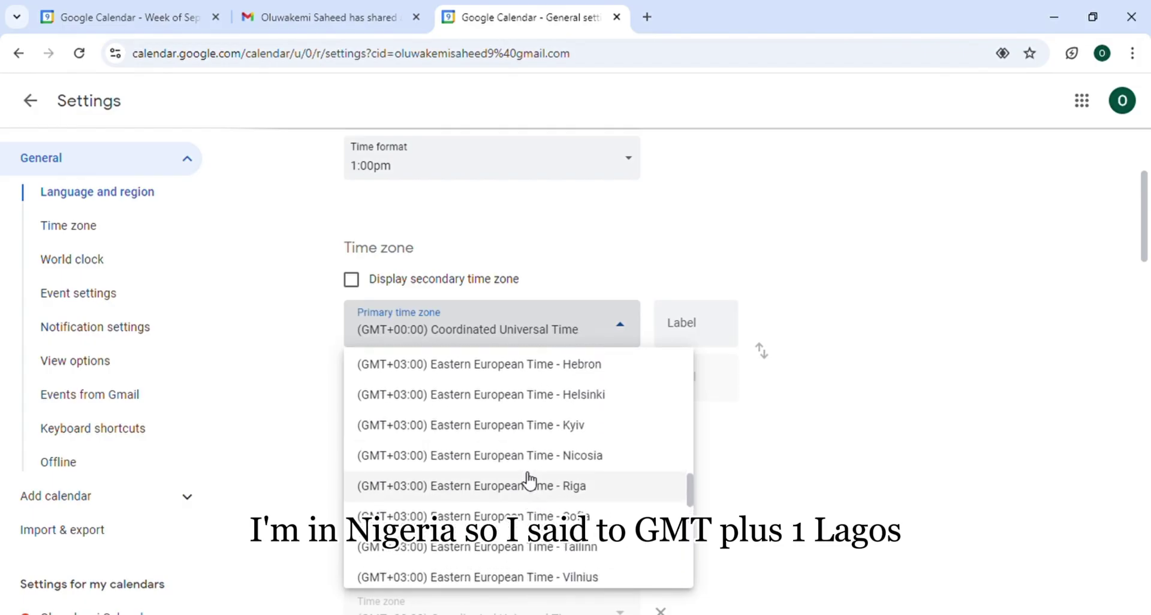
scroll(529, 480, "up", 6)
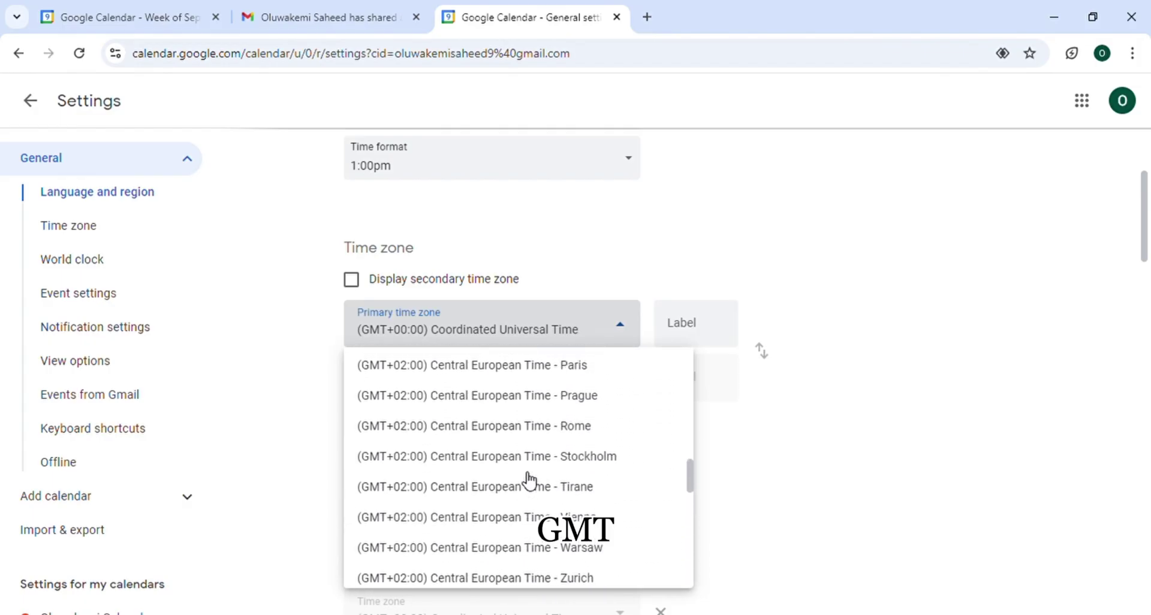
scroll(528, 483, "up", 3)
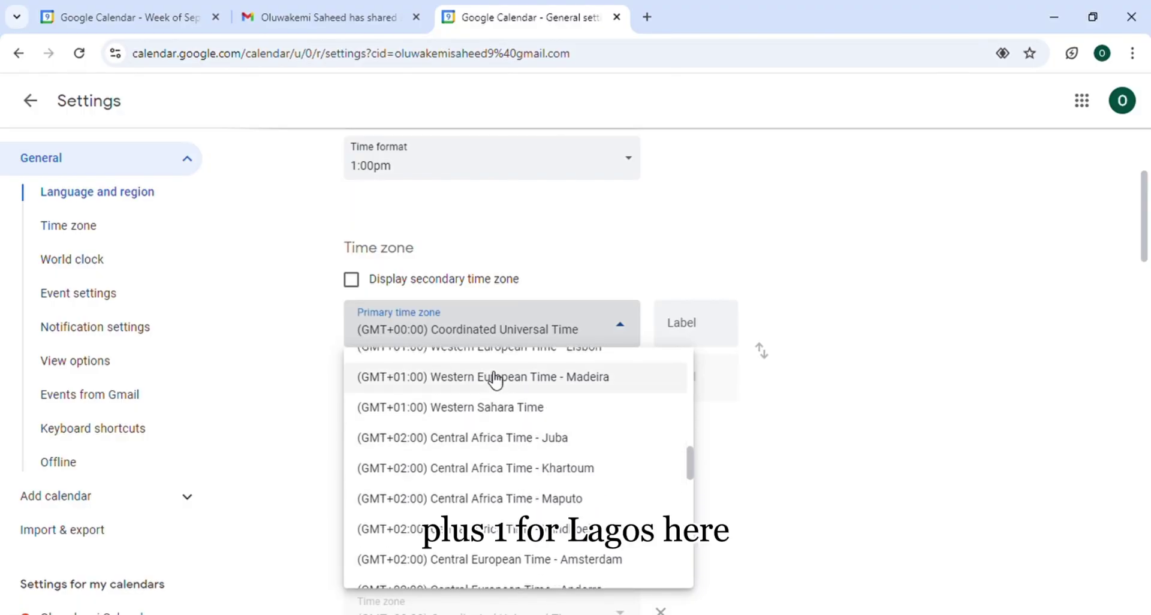
scroll(496, 379, "up", 2)
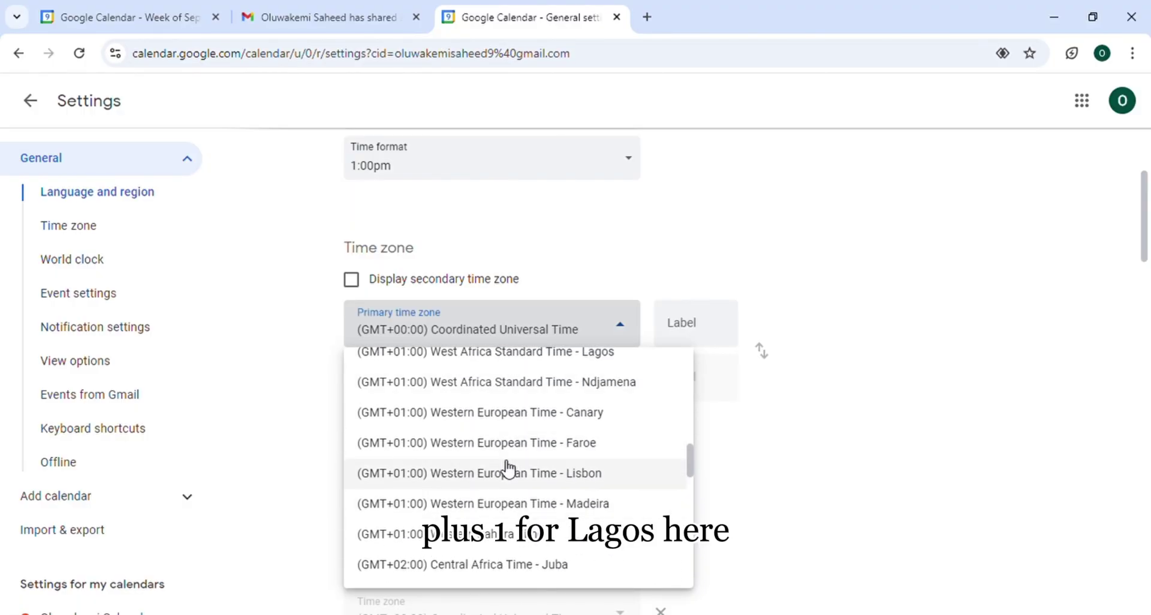
left_click(496, 358)
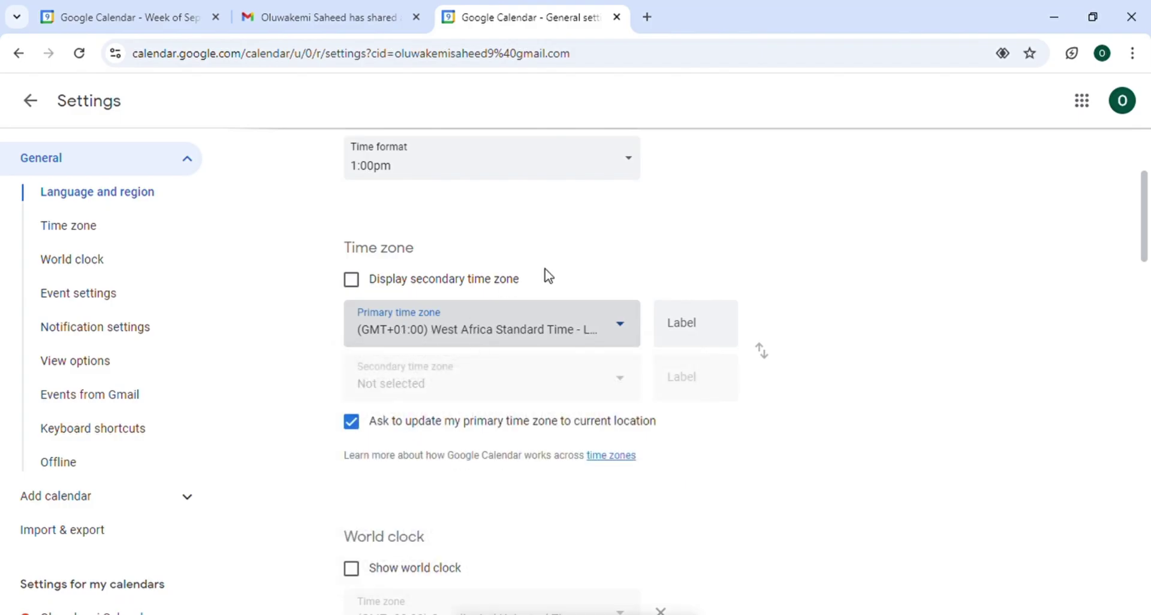
scroll(545, 269, "down", 5)
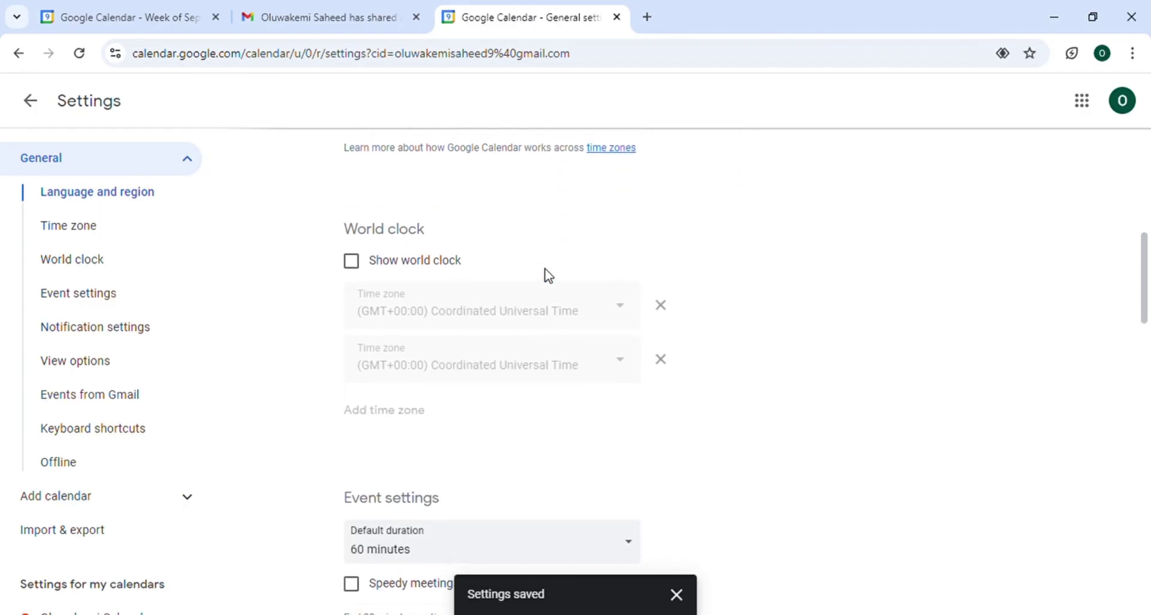
scroll(545, 271, "up", 3)
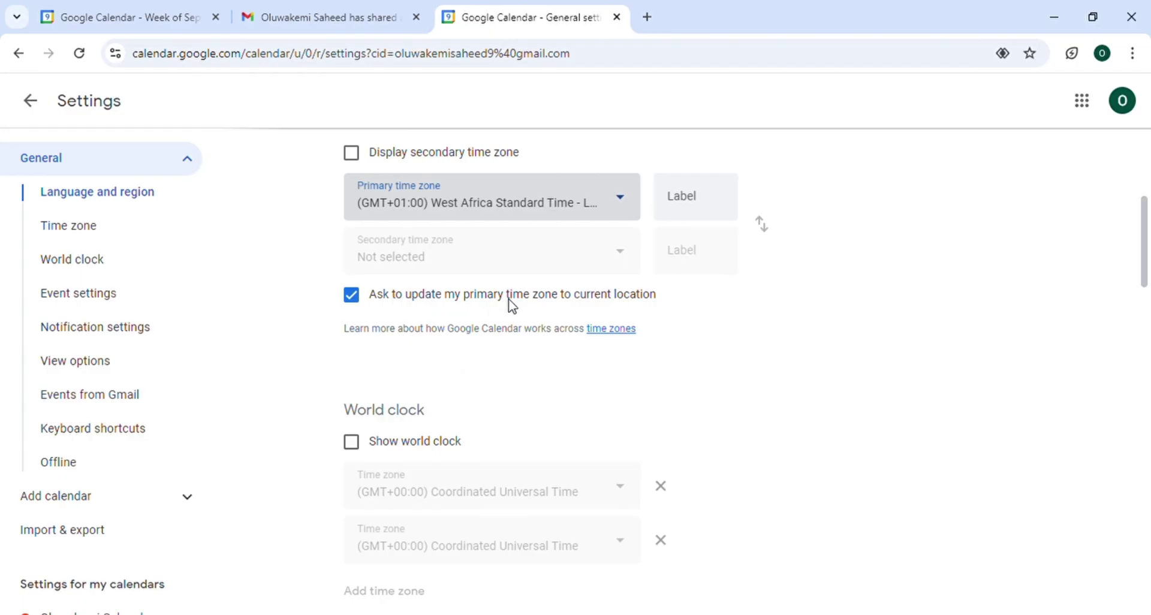
scroll(586, 311, "down", 3)
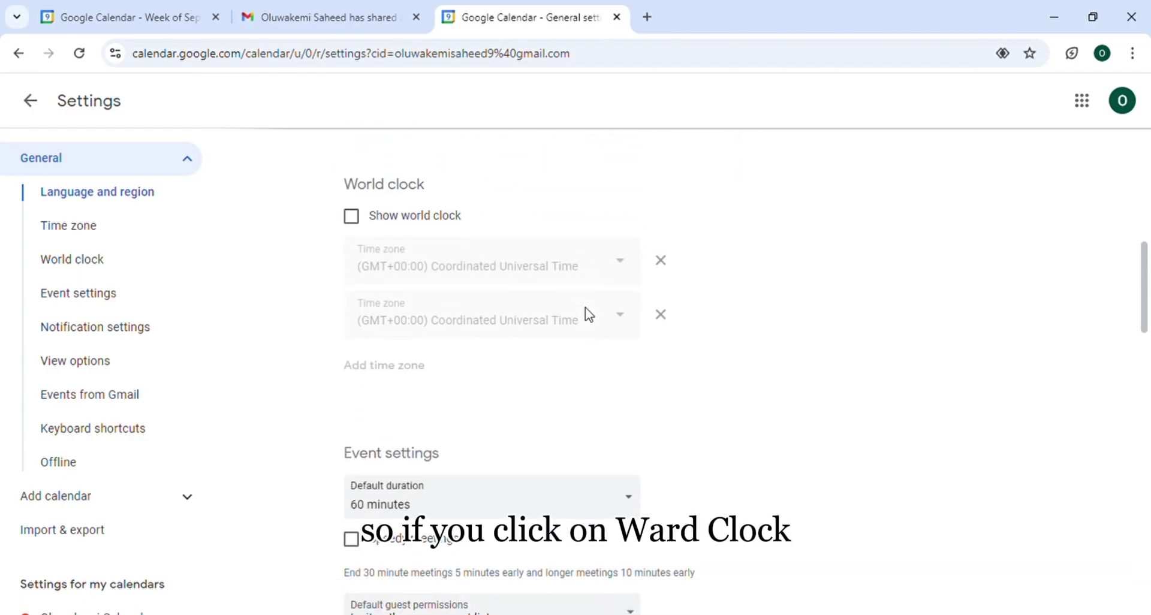
Tick Show world clock and choose West Africa Standard Time – Lagos as the second clock
left_click(354, 218)
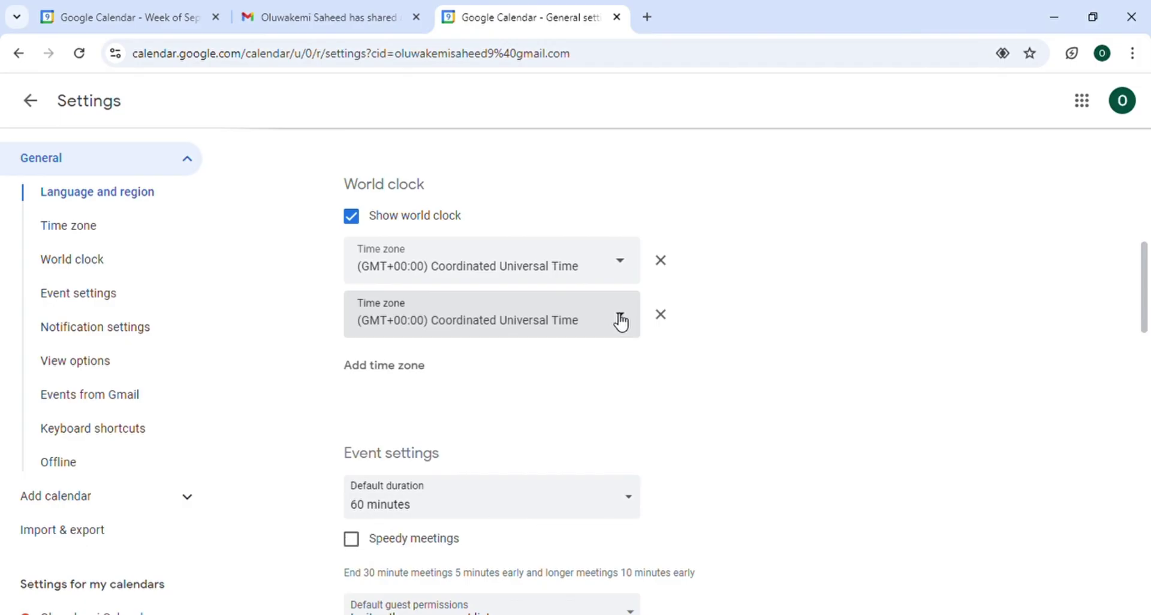
left_click(621, 322)
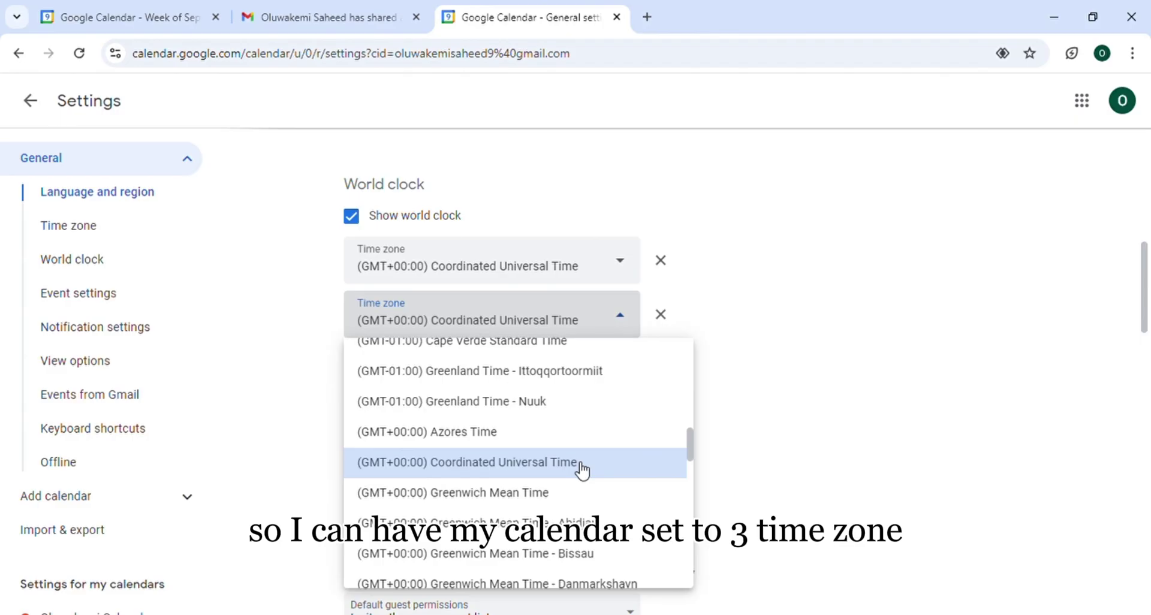
scroll(581, 471, "down", 4)
scroll(582, 471, "up", 10)
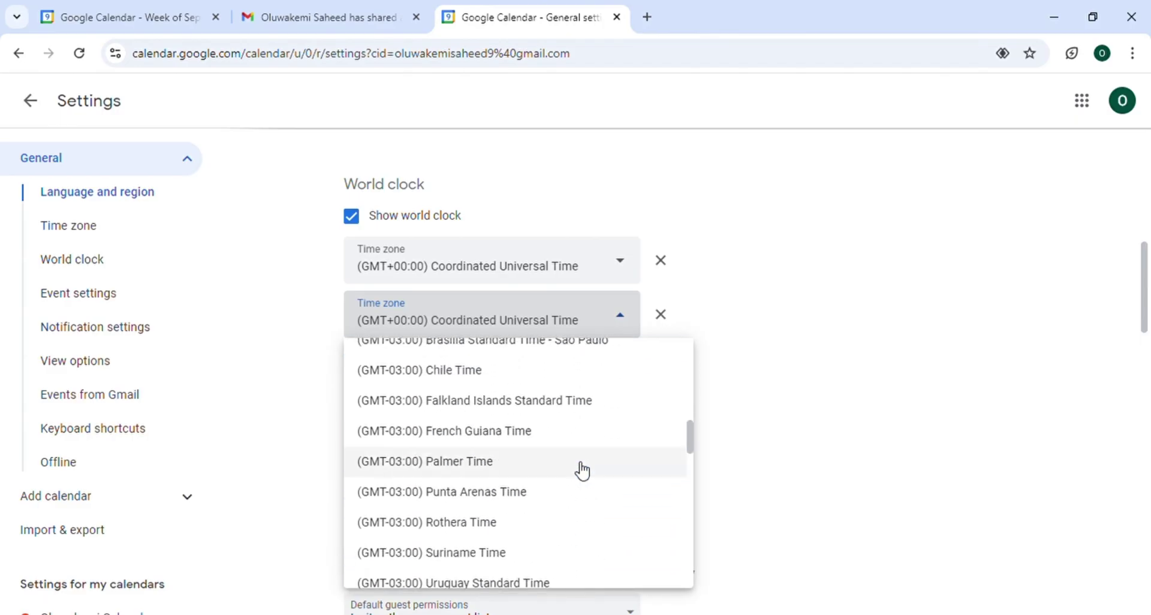
scroll(581, 471, "up", 2)
scroll(581, 471, "down", 1)
scroll(582, 470, "up", 5)
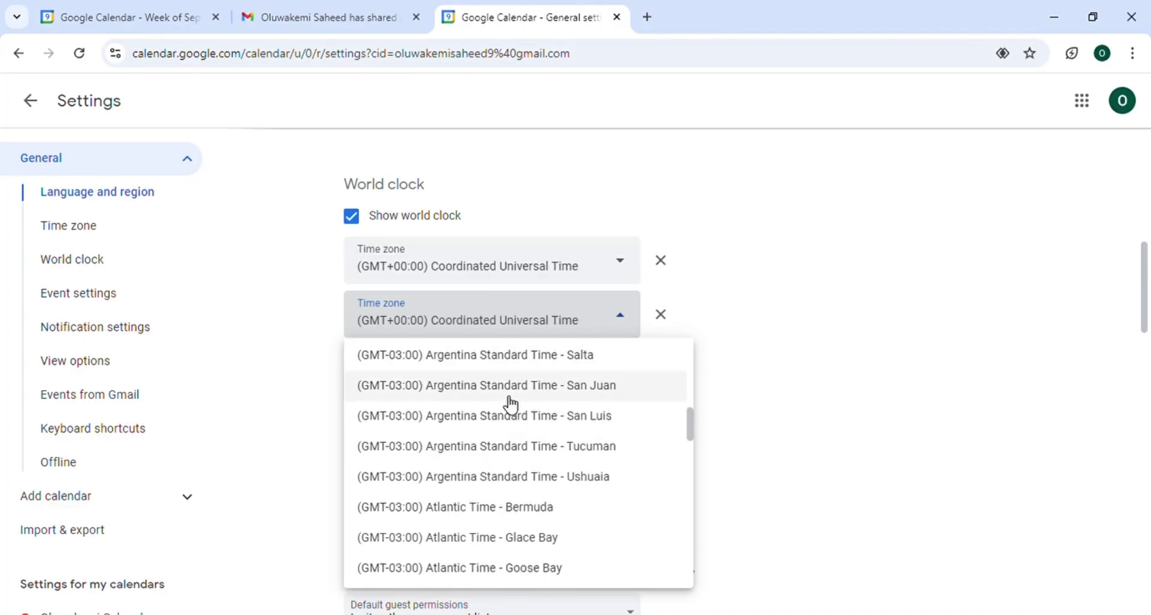
scroll(510, 405, "up", 10)
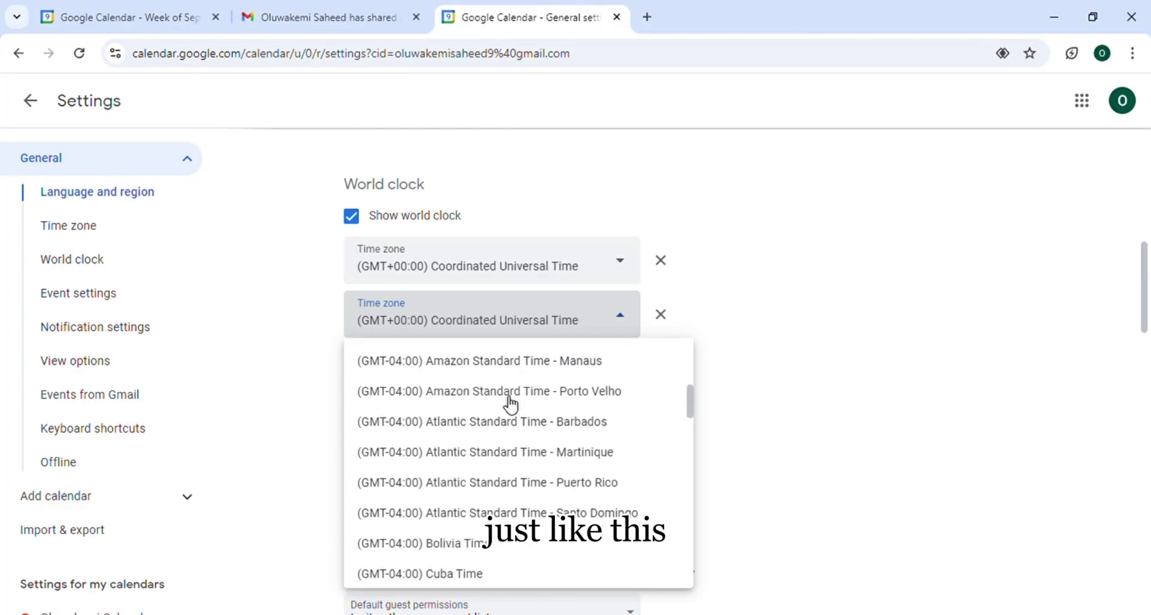
scroll(510, 405, "up", 10)
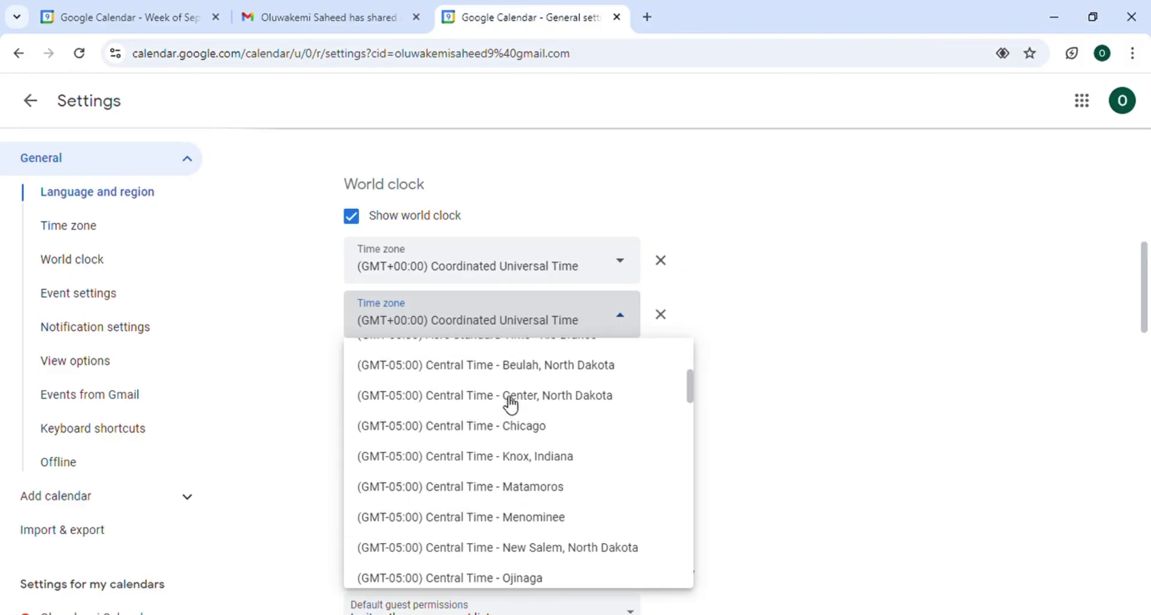
scroll(511, 404, "up", 15)
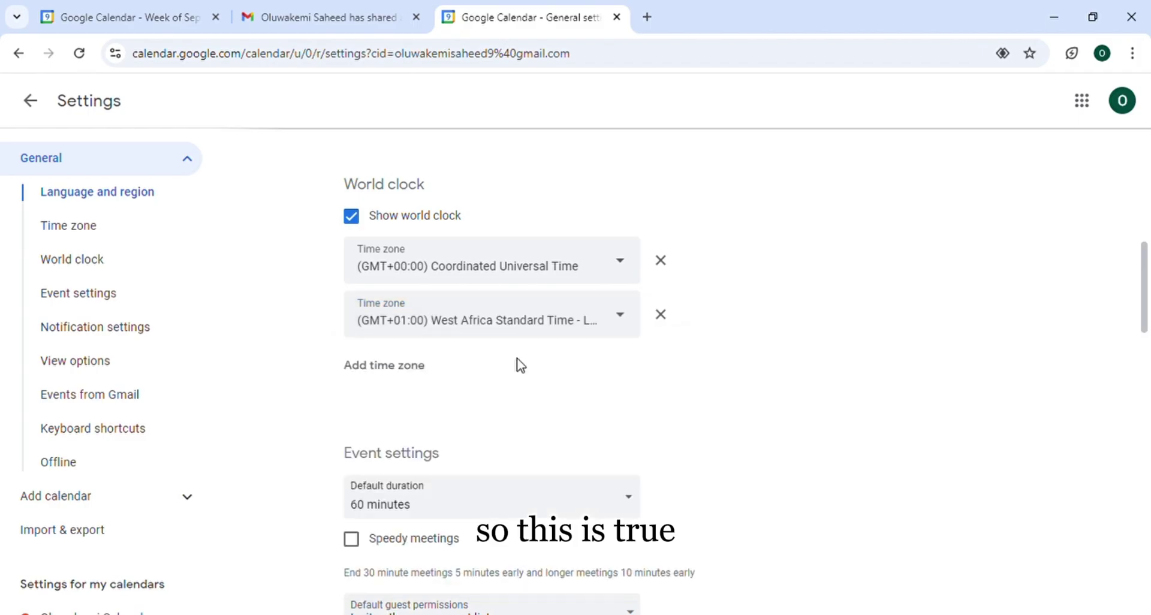
left_click(511, 362)
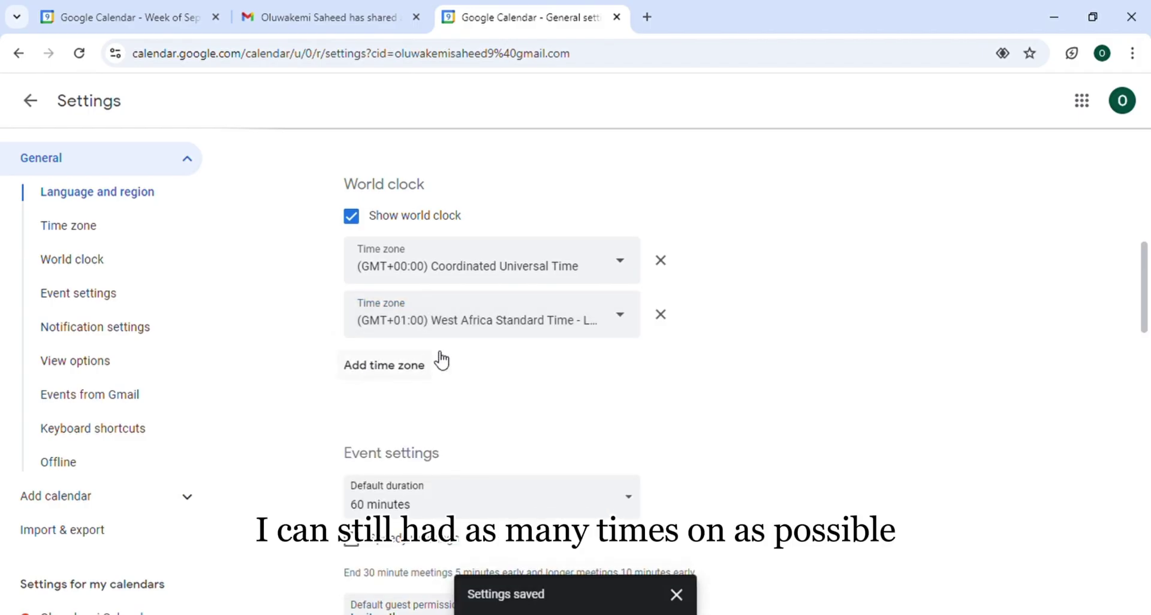
scroll(586, 420, "down", 2)
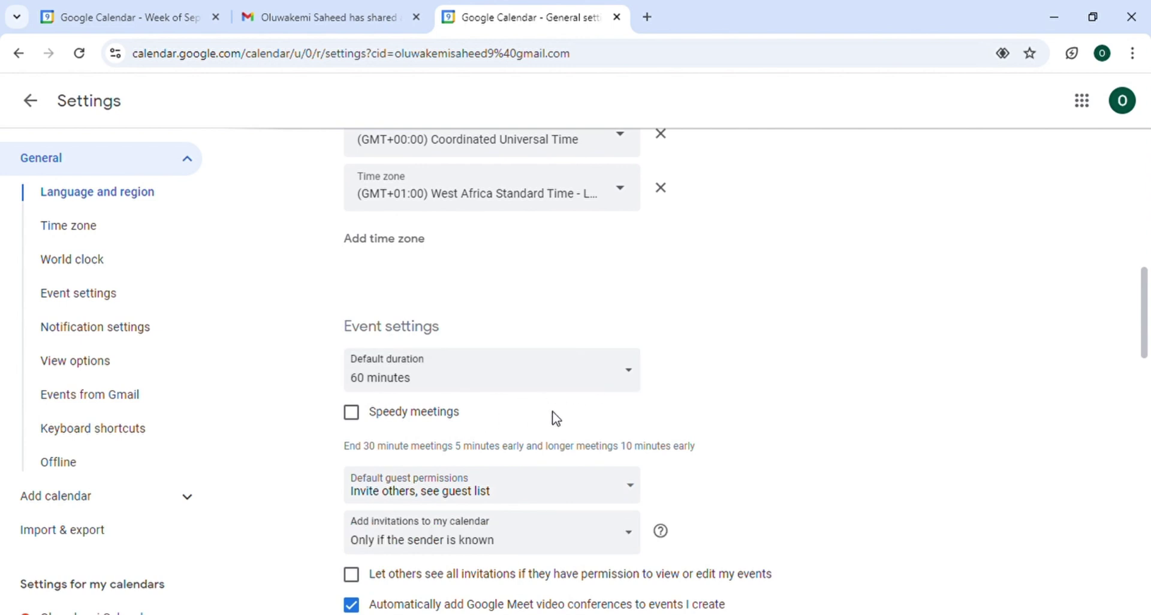
scroll(561, 414, "down", 3)
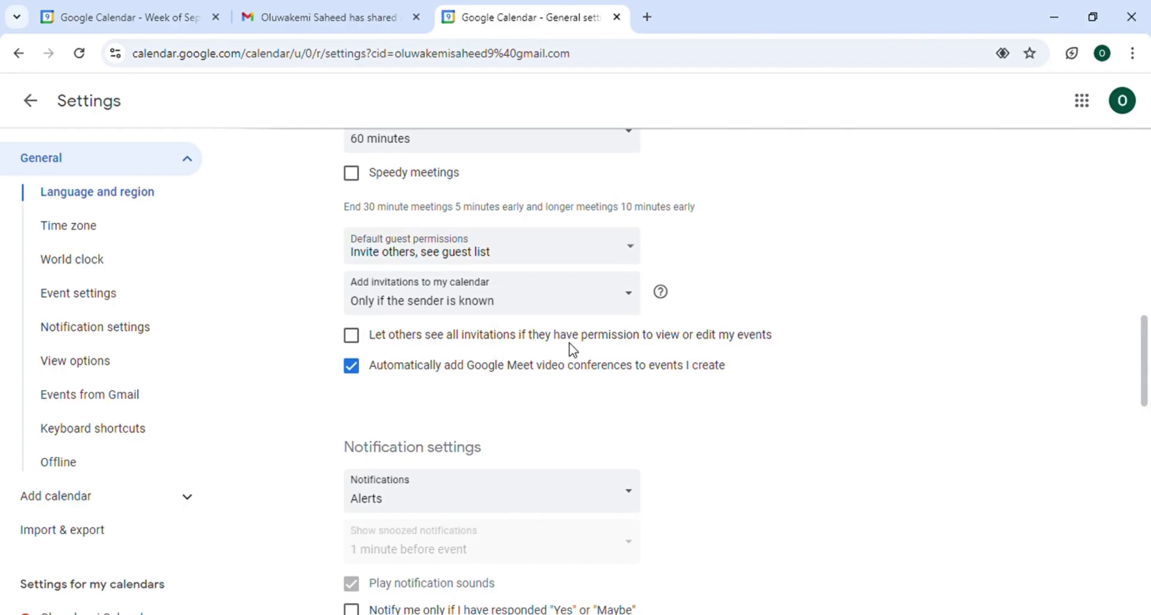
scroll(642, 346, "down", 4)
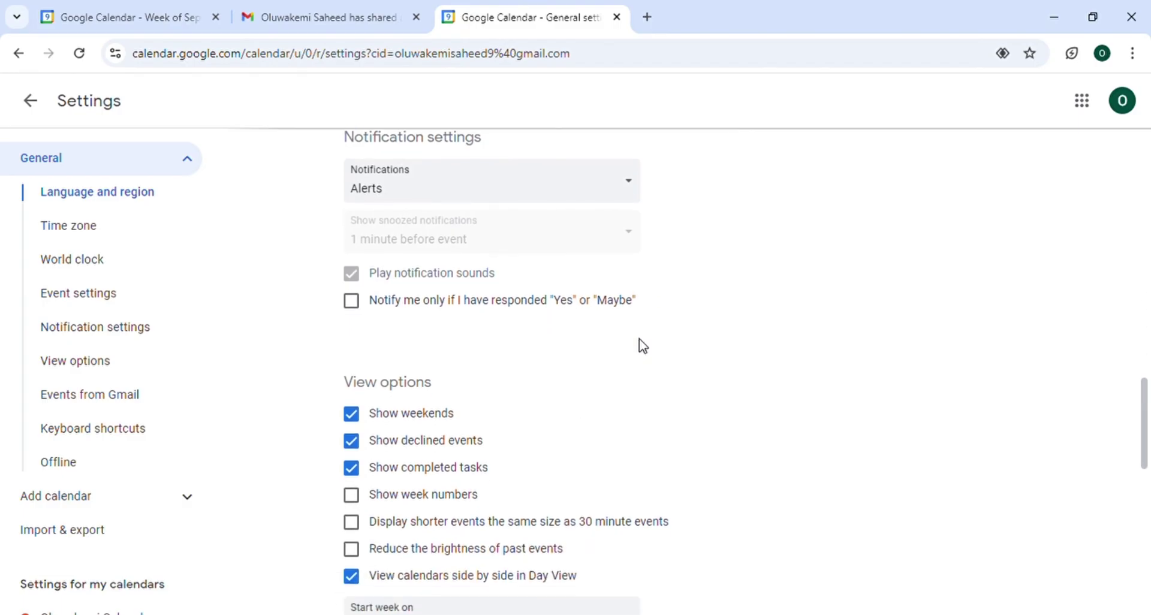
scroll(643, 346, "down", 3)
scroll(643, 346, "down", 3)
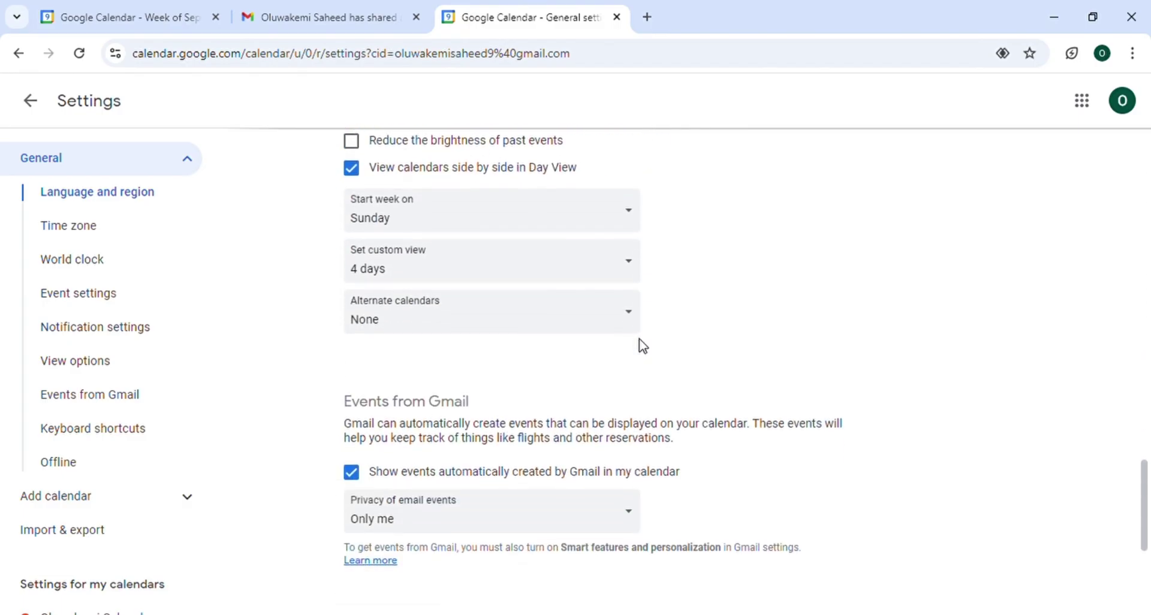
scroll(643, 346, "down", 5)
scroll(641, 346, "up", 20)
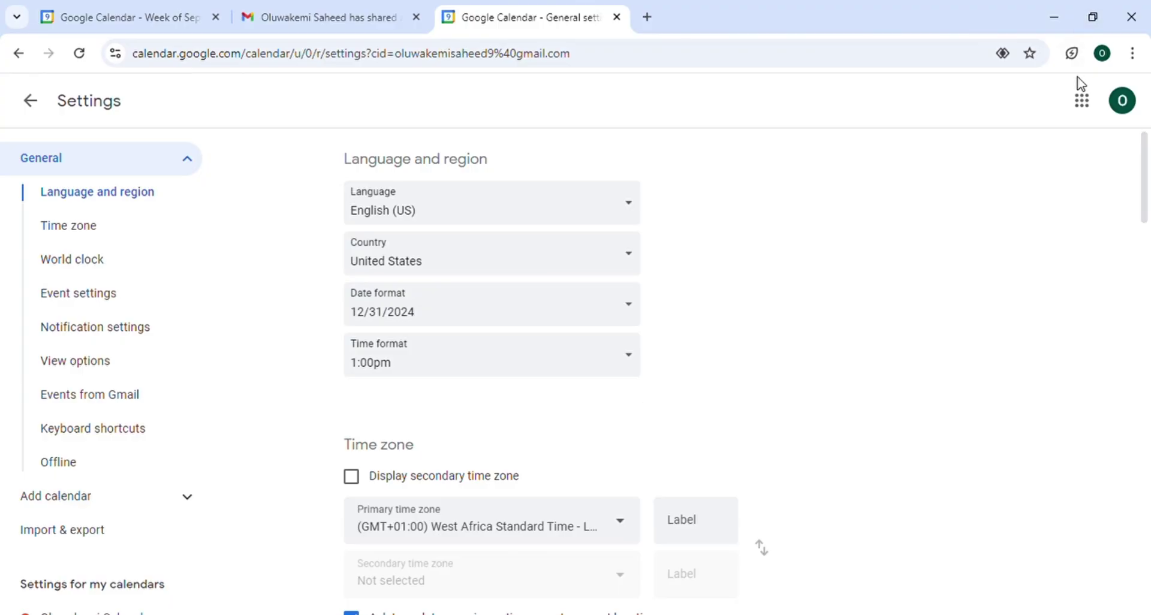
scroll(1118, 296, "down", 7)
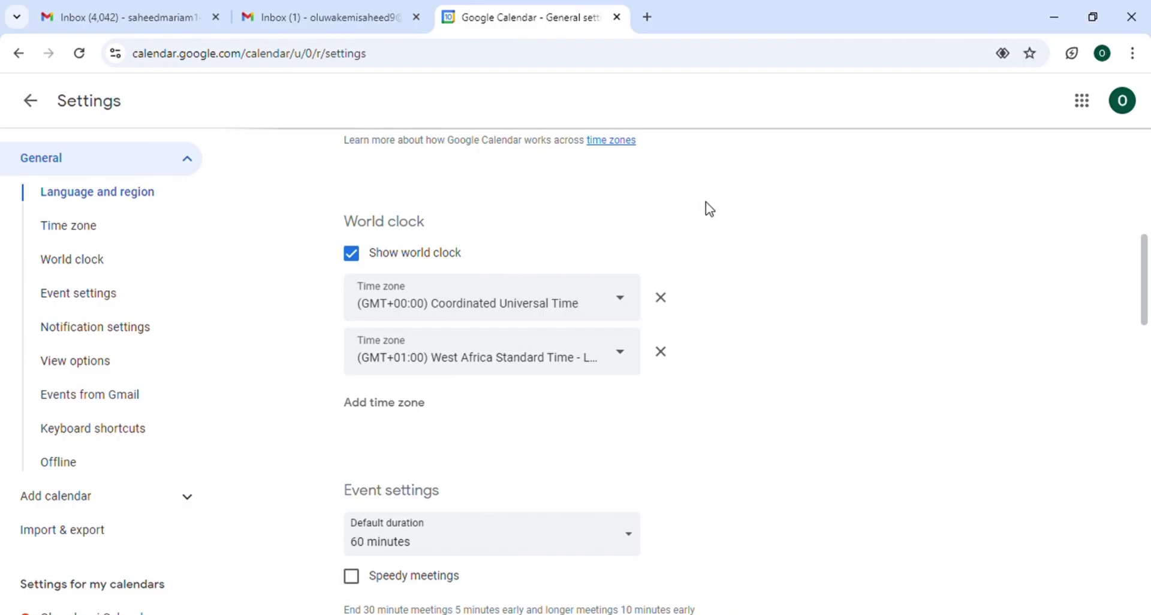
Set Start week on to Monday in View options
scroll(709, 208, "up", 5)
scroll(710, 208, "down", 4)
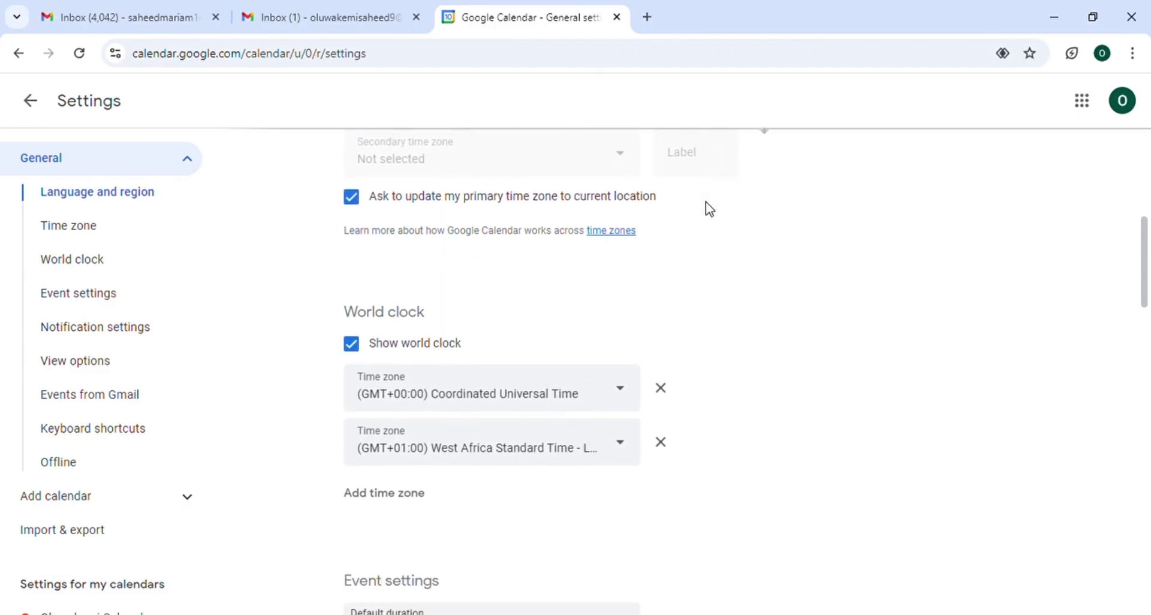
scroll(709, 209, "down", 15)
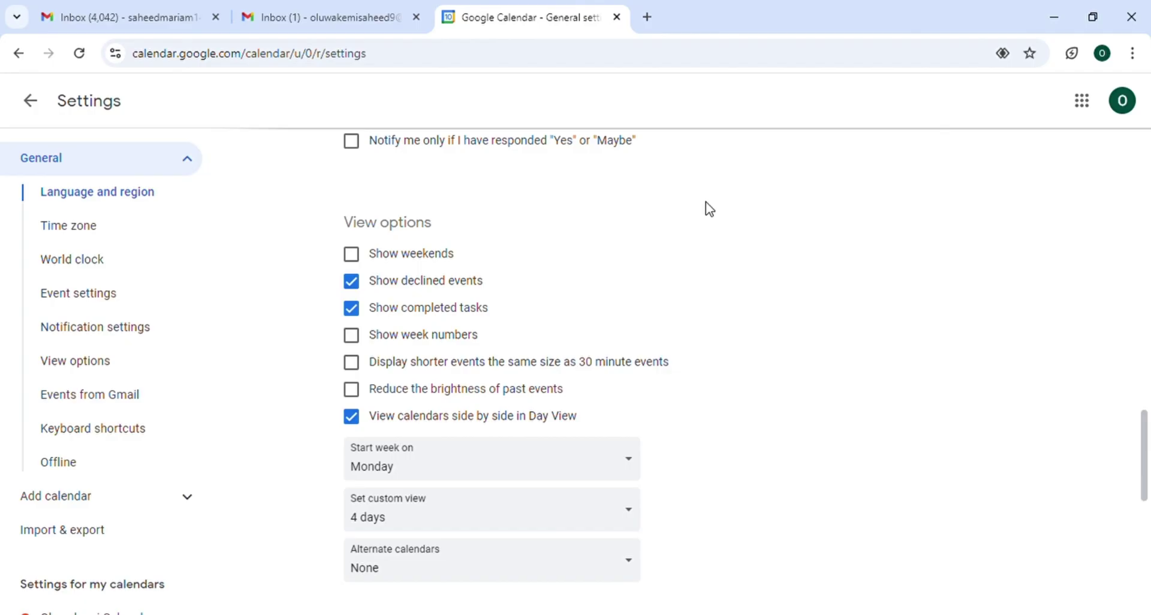
left_click(547, 460)
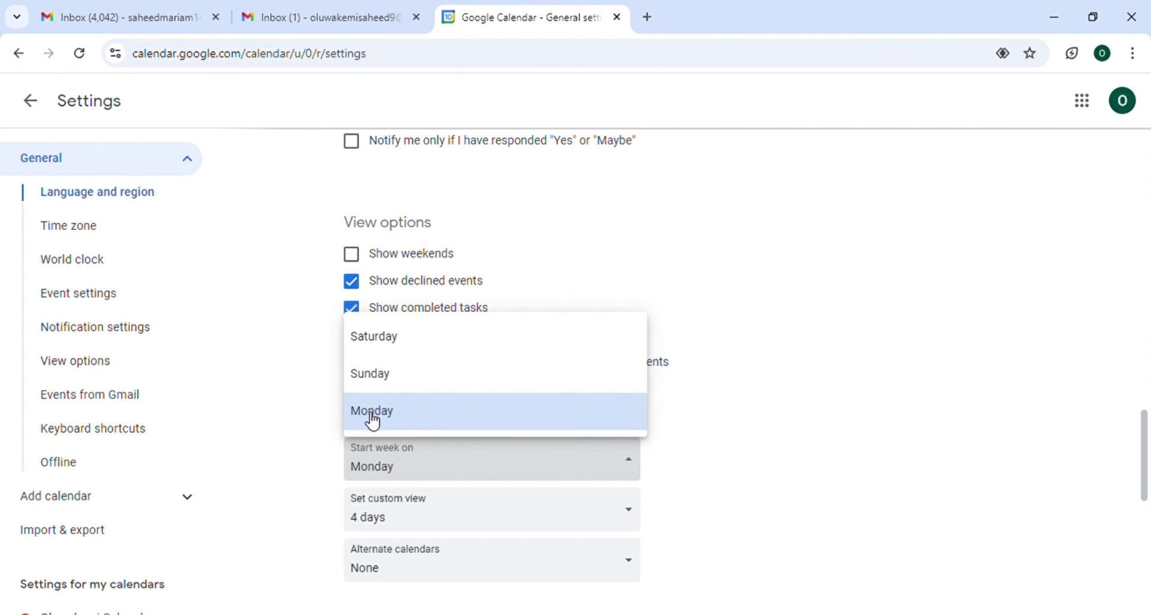
left_click(459, 421)
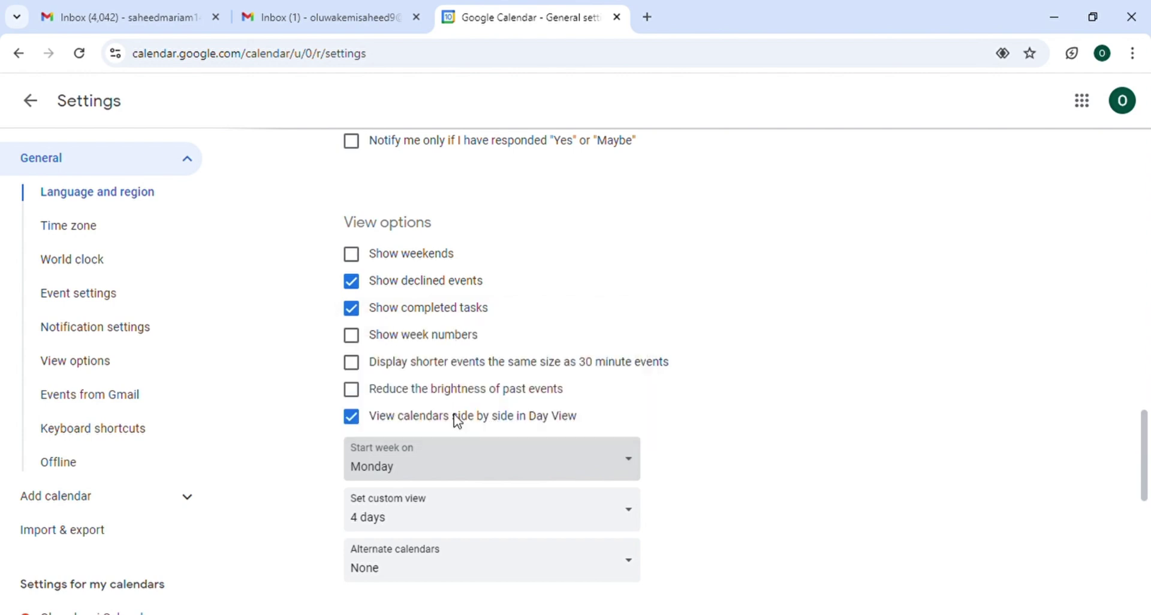
Leave Show weekends unticked and turn off Show declined events
left_click(355, 259)
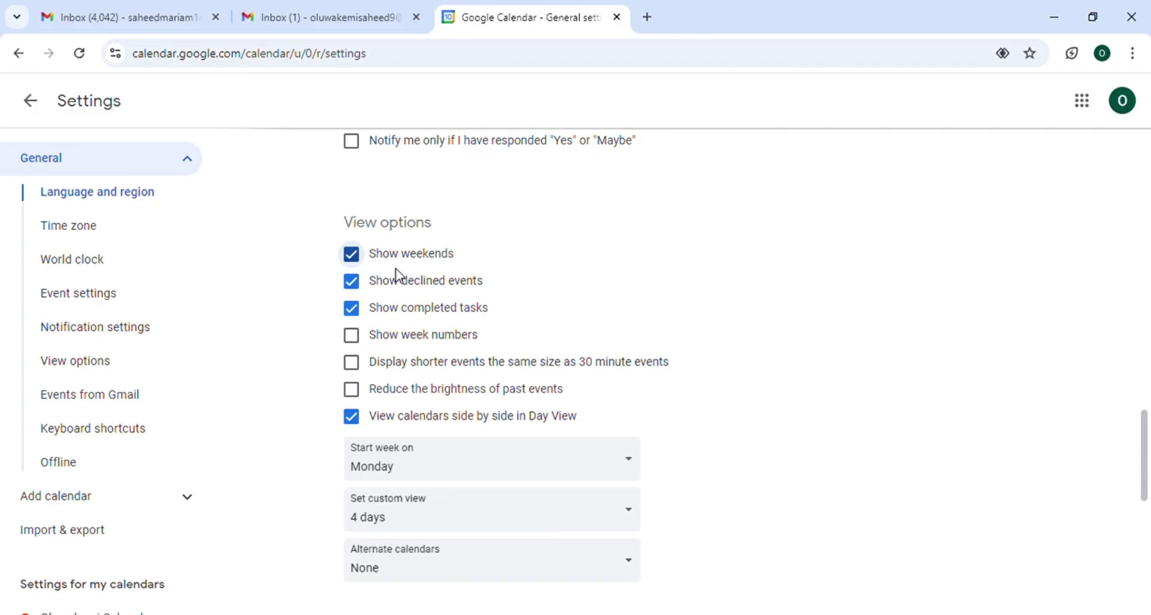
left_click(353, 256)
left_click(352, 283)
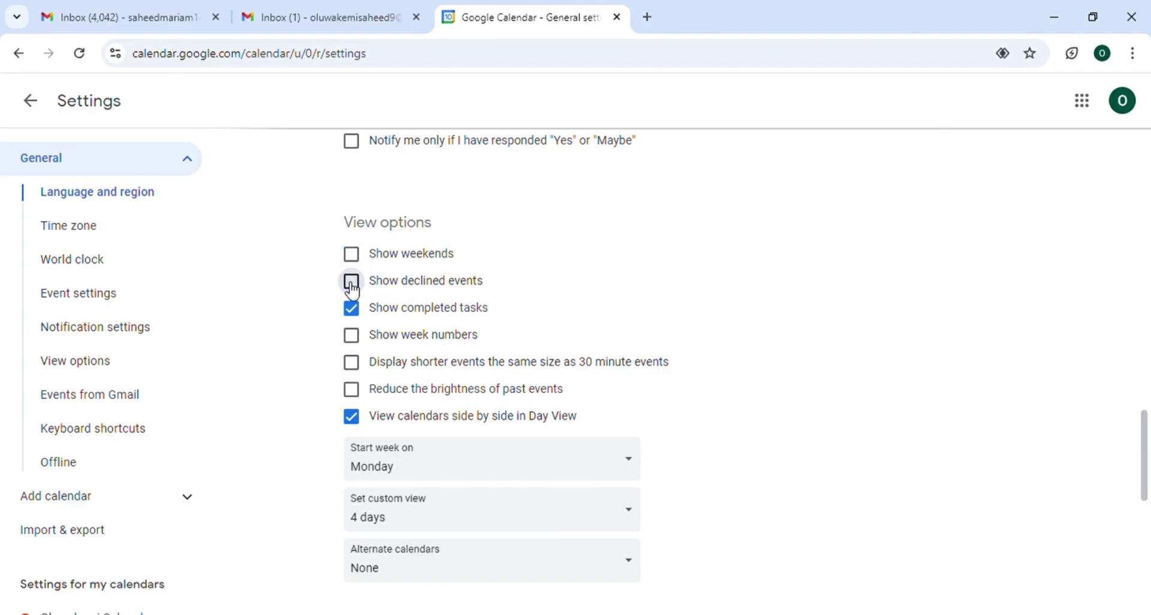
scroll(555, 365, "down", 5)
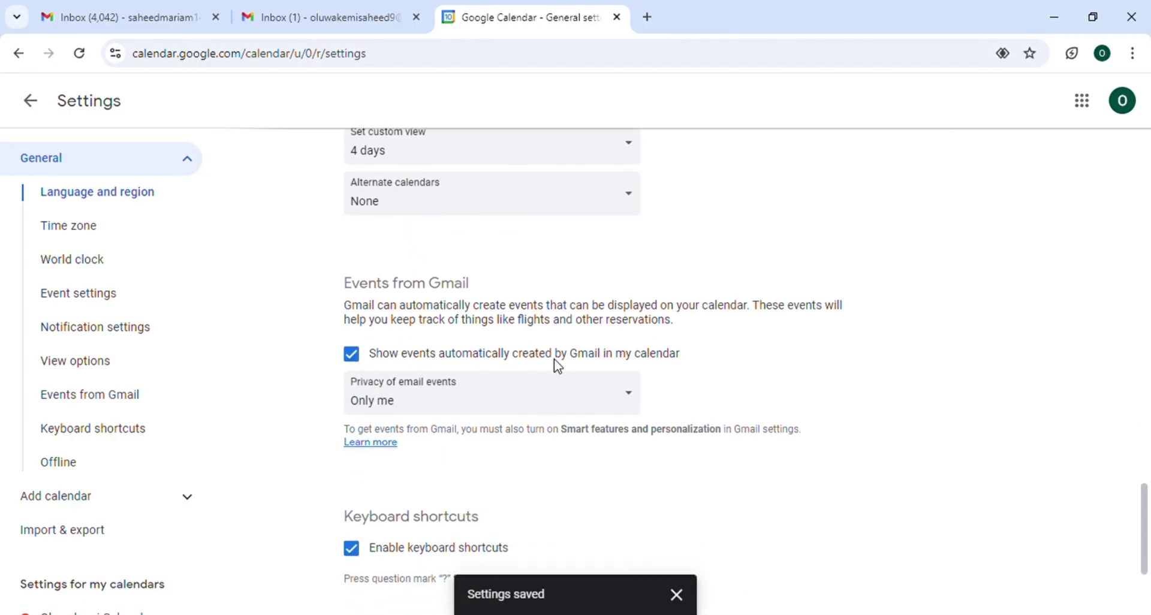
scroll(557, 366, "down", 2)
scroll(558, 366, "up", 4)
scroll(558, 366, "down", 5)
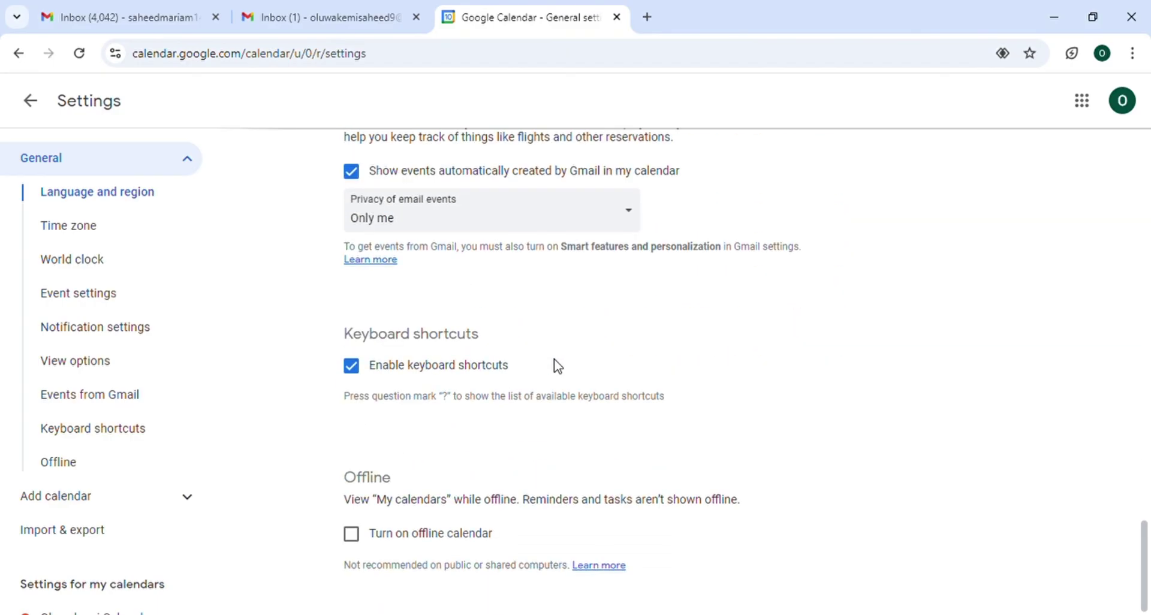
scroll(558, 366, "up", 15)
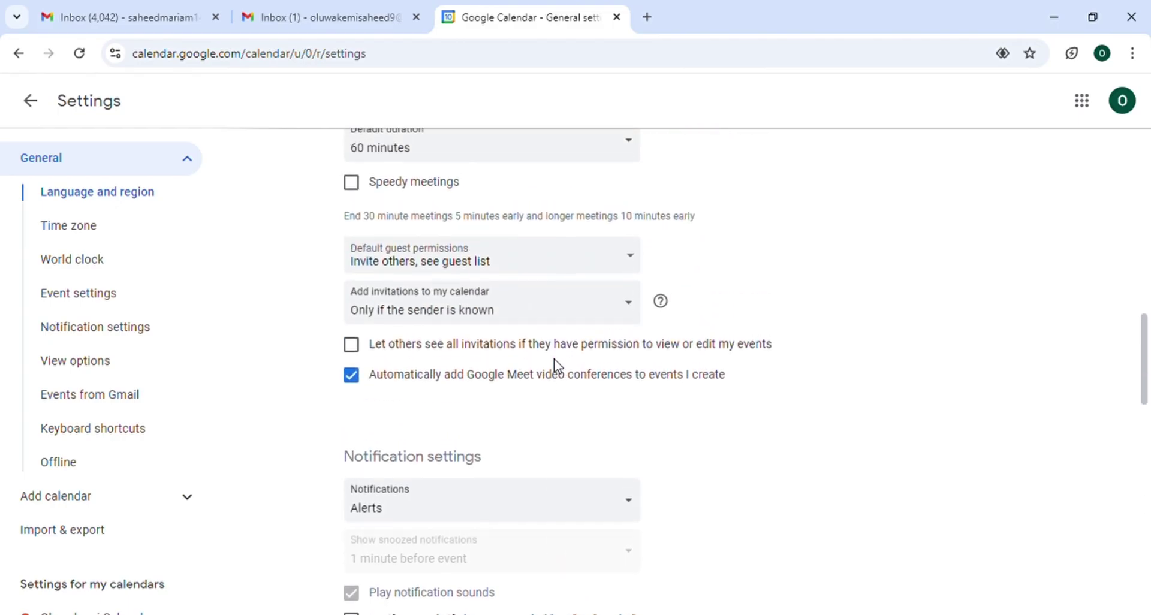
scroll(554, 359, "up", 8)
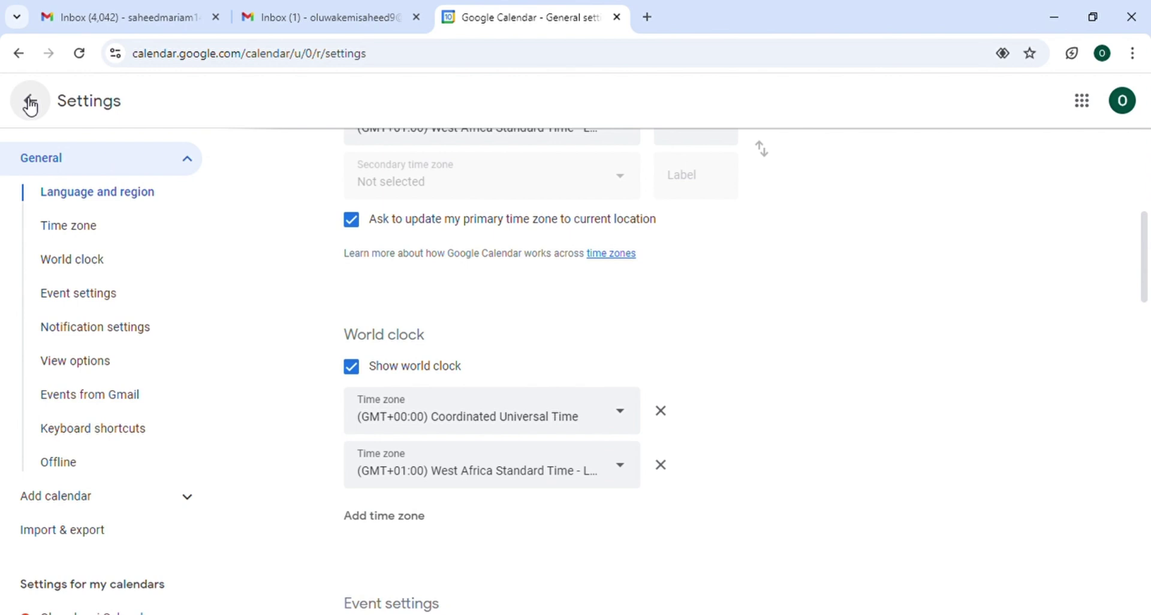
Leave Settings for the Monday 9–Friday 13 week view, then open the Create dropdown
left_click(30, 103)
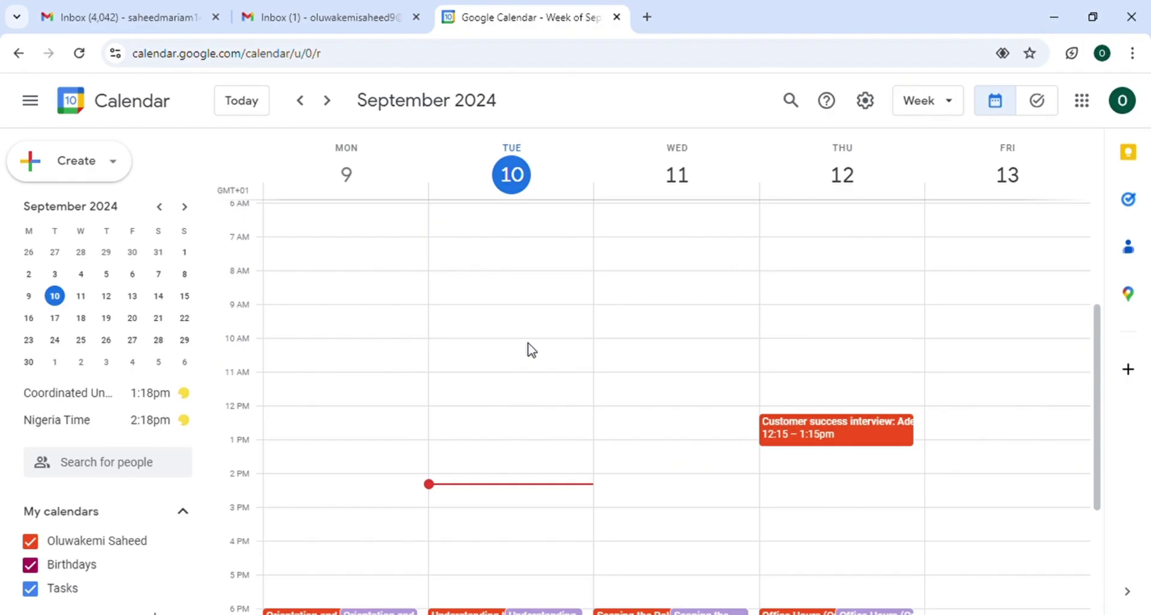
scroll(530, 351, "down", 3)
scroll(530, 350, "up", 4)
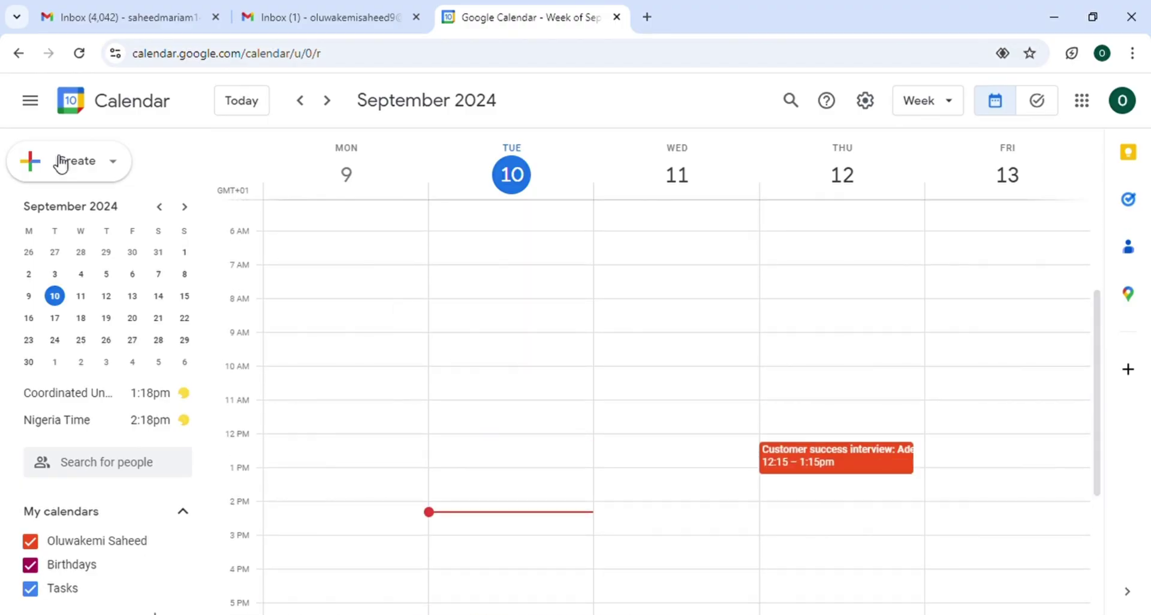
left_click(56, 169)
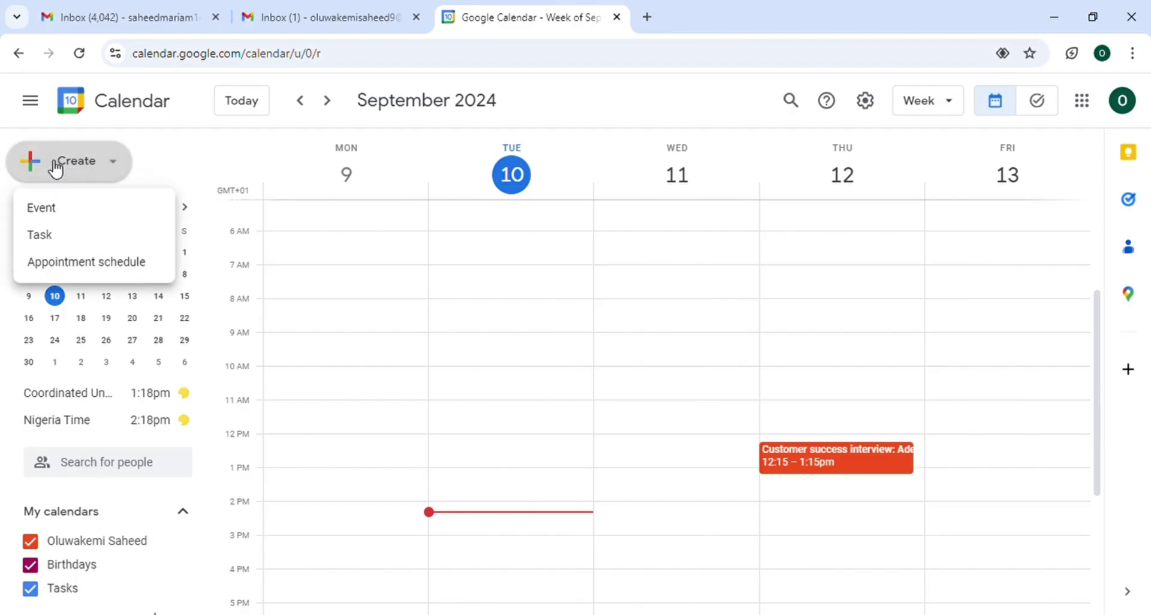